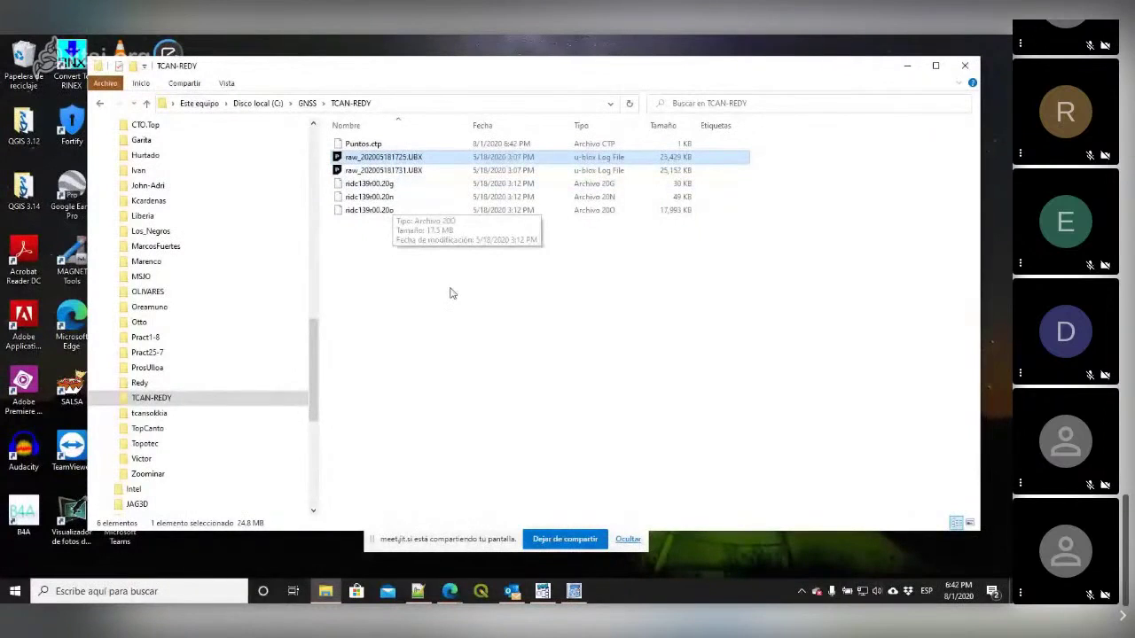
Step: Switch to Cantop, open the RINEX conversion form and load raw_202005181725.UBX from C:\GNSS\TCAN-REDY as the source file
click(574, 592)
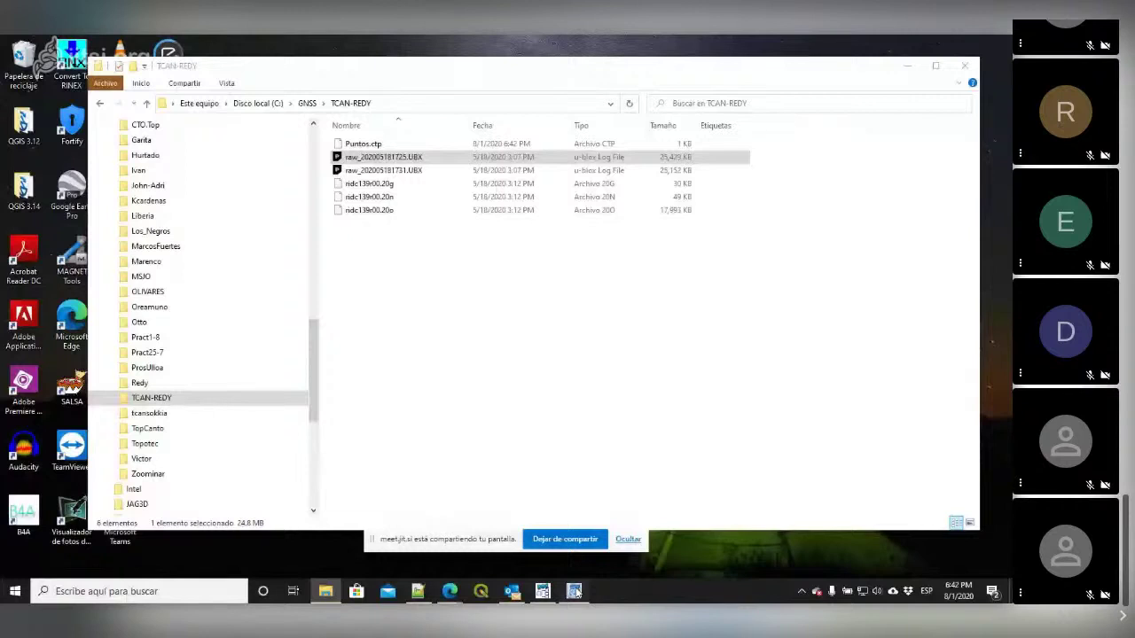
drag(462, 140, 448, 108)
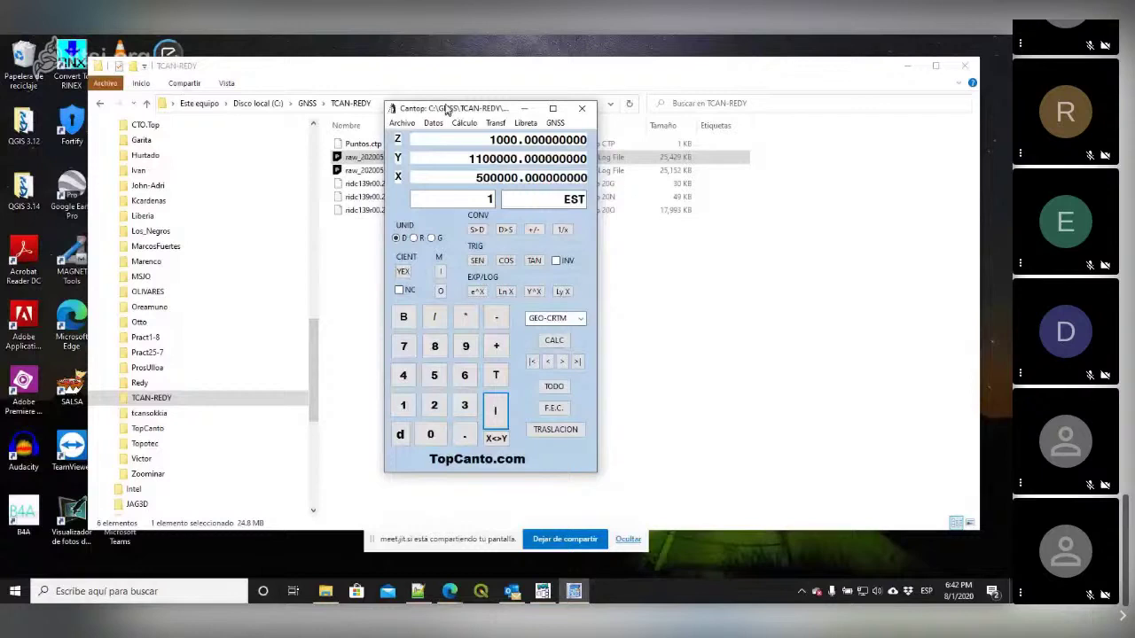
drag(448, 108, 442, 95)
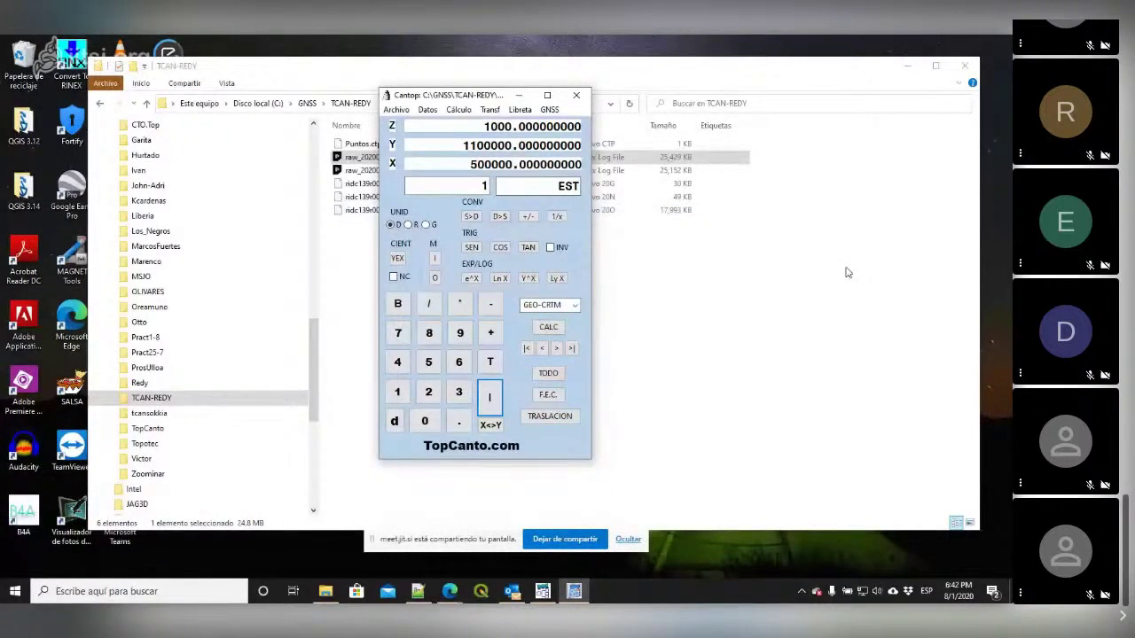
click(550, 109)
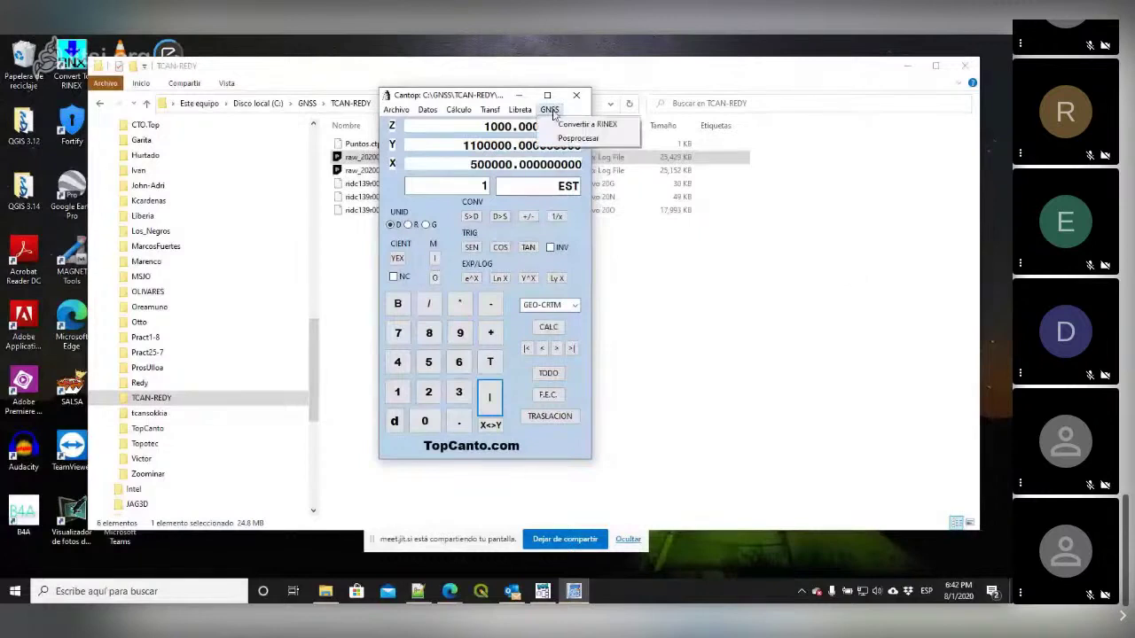
click(608, 125)
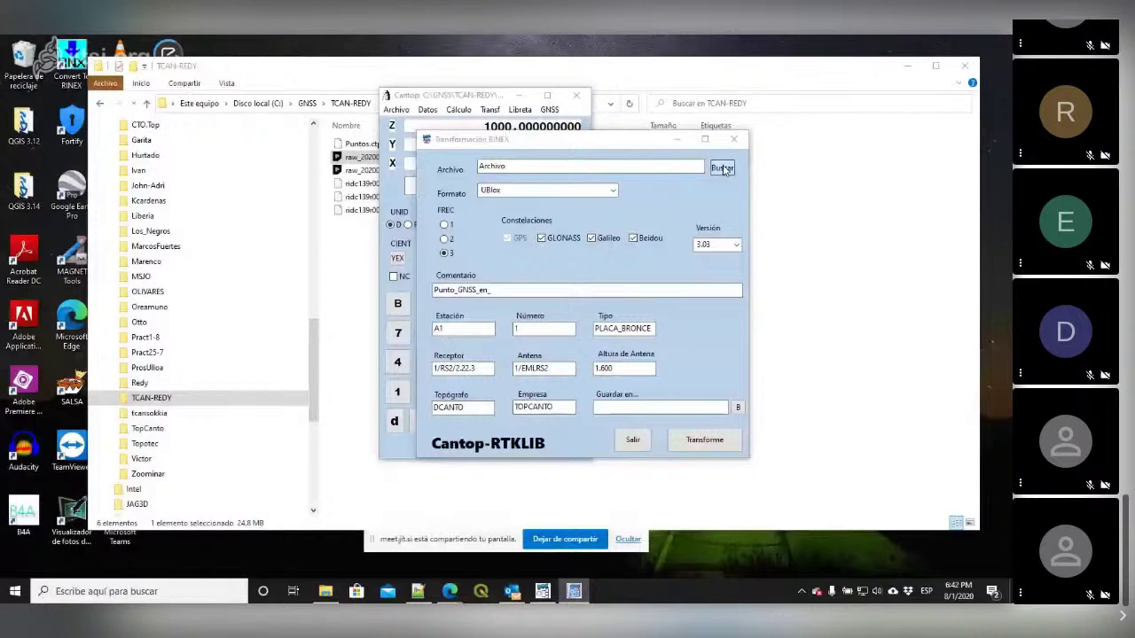
click(723, 169)
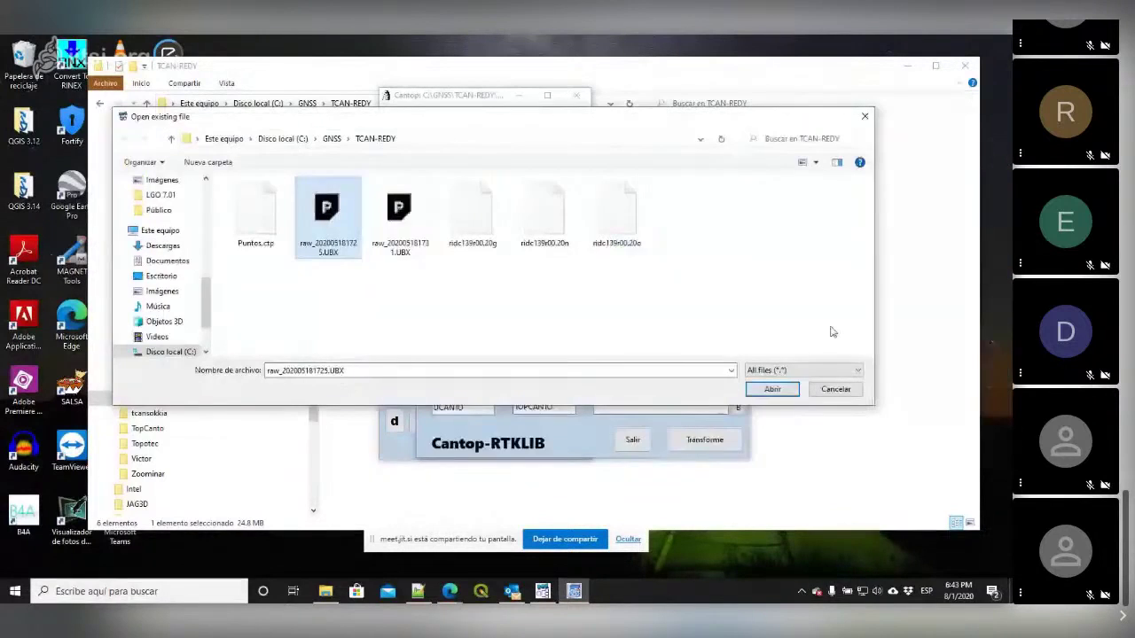
click(772, 390)
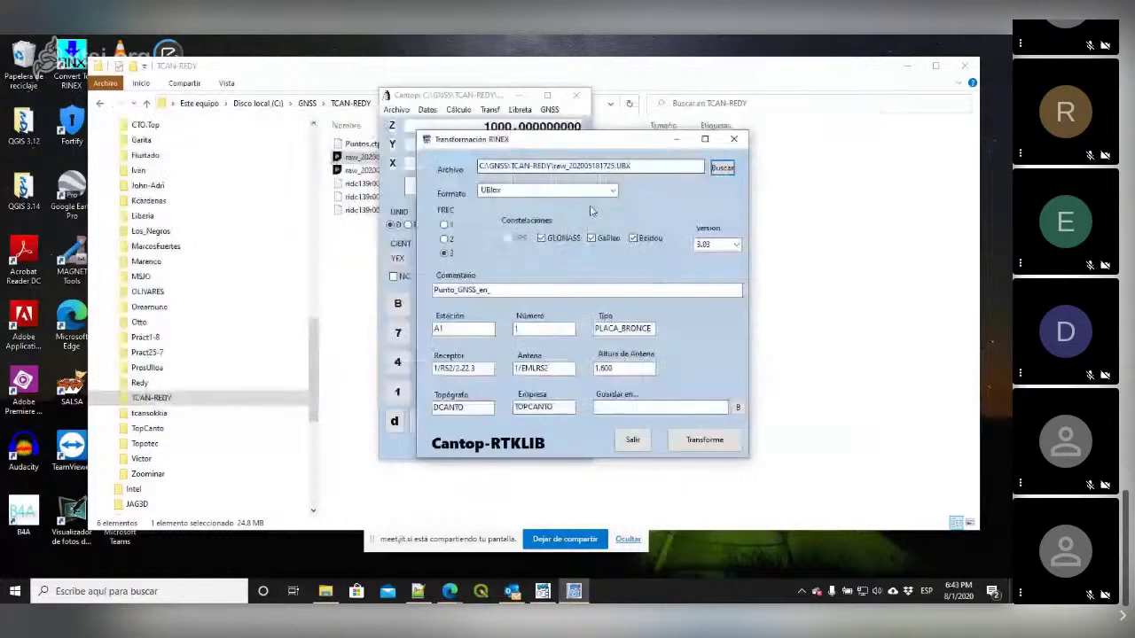
Step: Set the conversion to 2 frequencies and exclude the Beidou and Galileo constellations
click(444, 238)
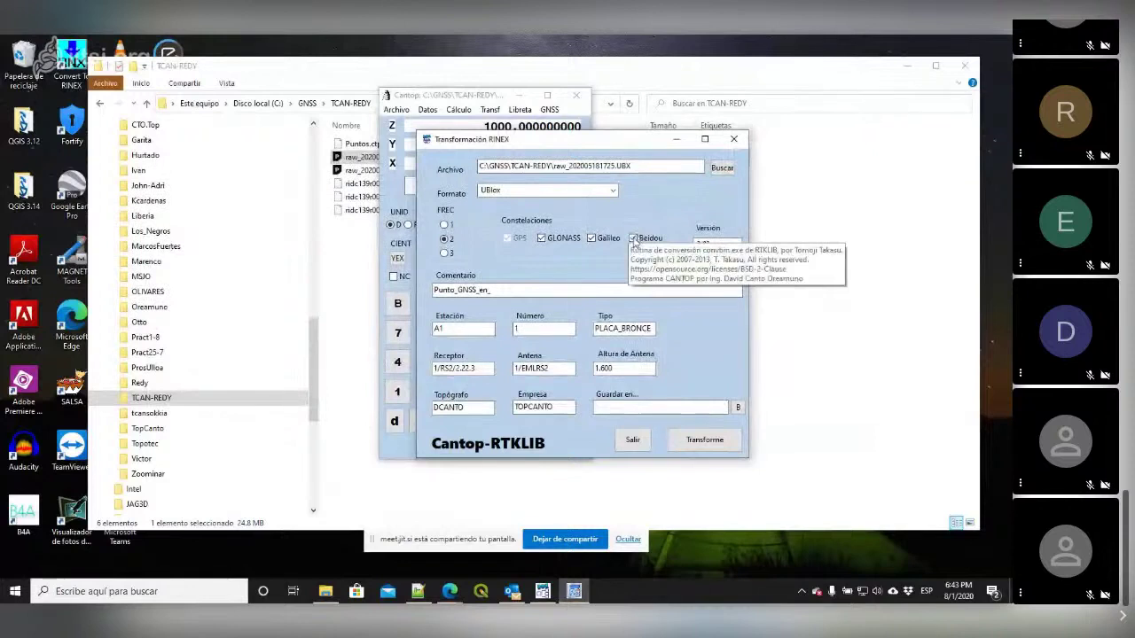
click(635, 238)
click(591, 238)
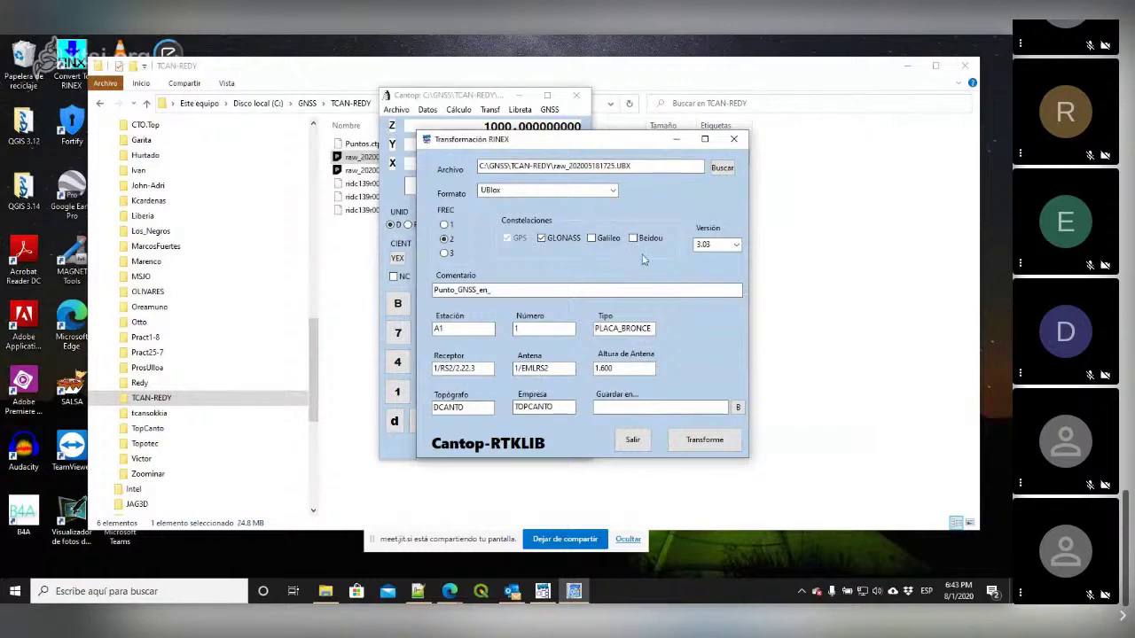
Step: Complete the comment as Punto_GNSS_en_Pavas and set the station name to TCA
click(510, 290)
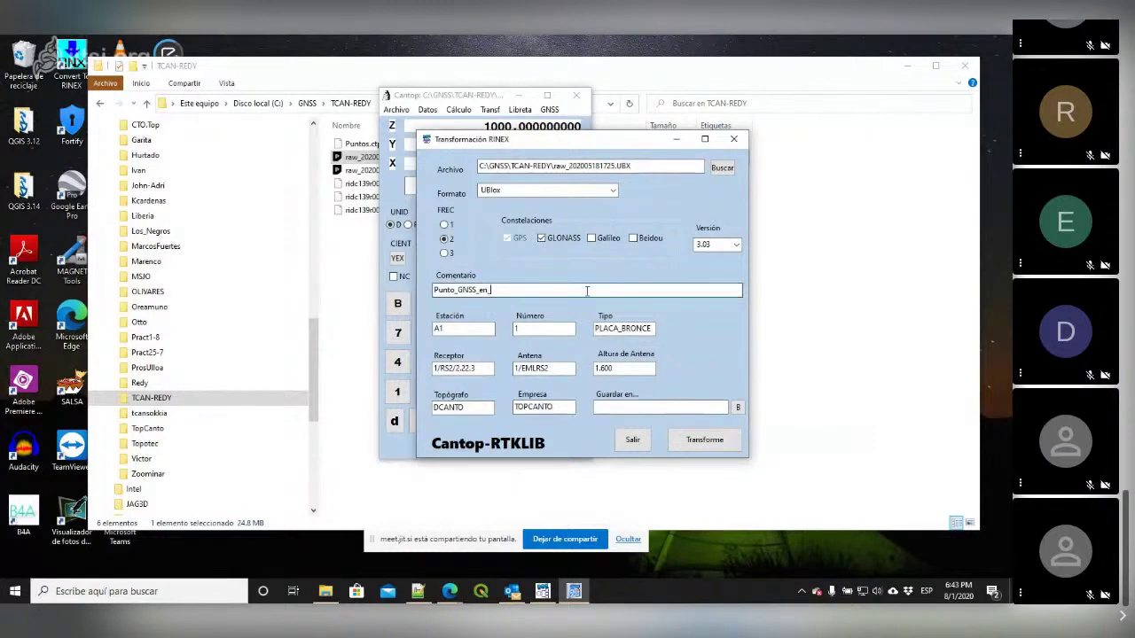
text(Pavas)
key(Tab)
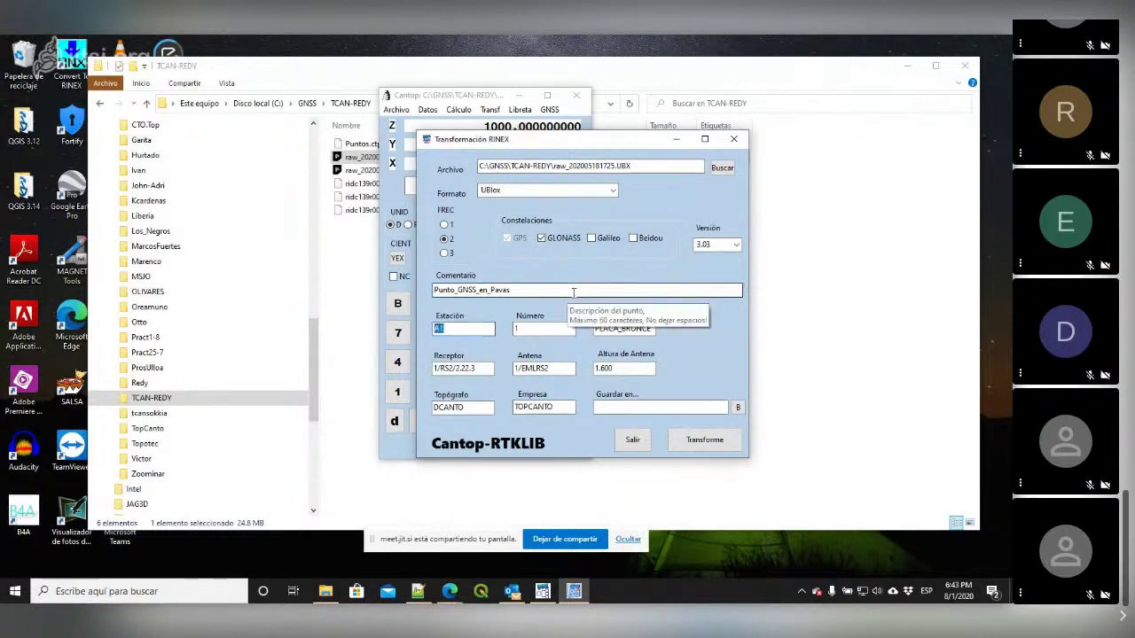
text(TCA)
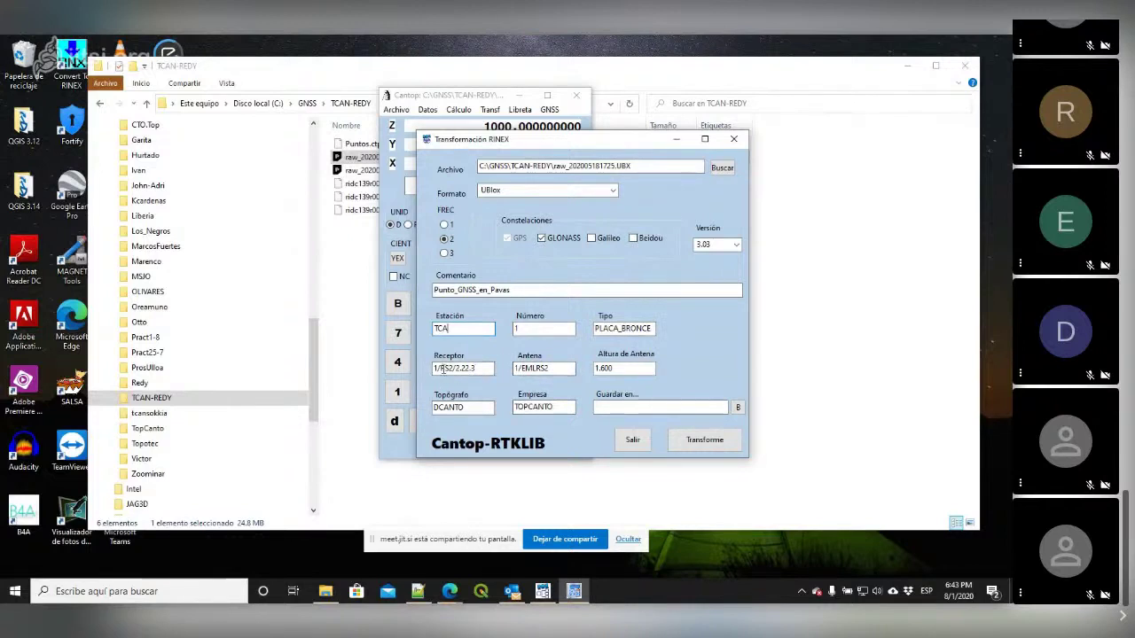
Step: Change the receiver entry to 1/RS2/2.22.5 and go to the antenna entry
click(479, 368)
key(BackSpace)
text(5)
click(550, 368)
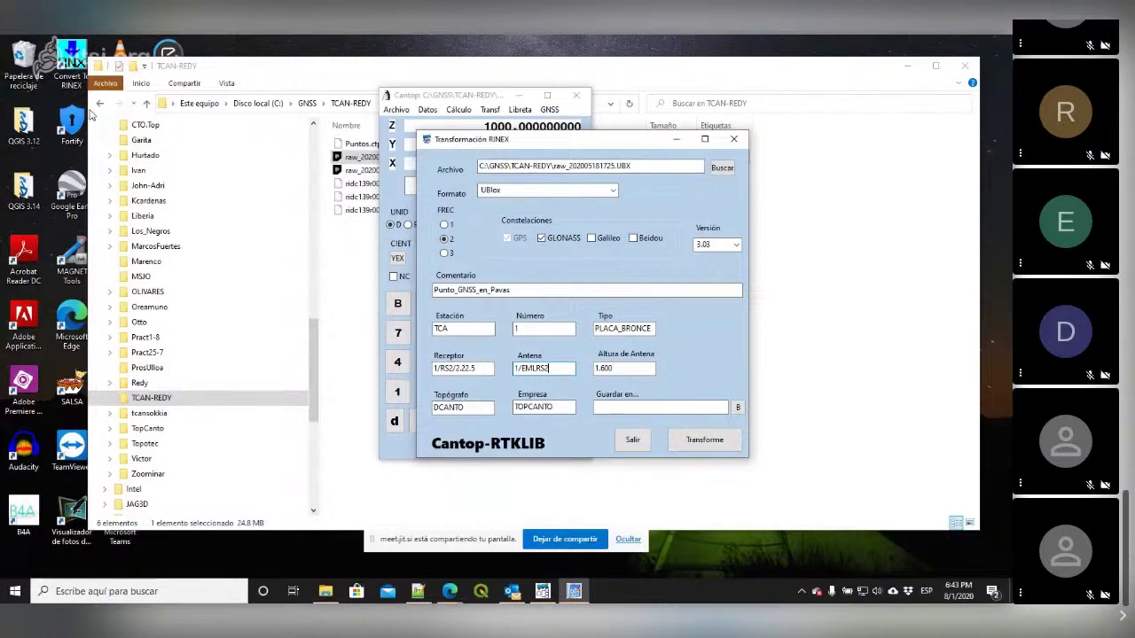
Step: Look through the deleted TCAN-REDY files in the Recycle Bin, sorting them by item type
double_click(23, 62)
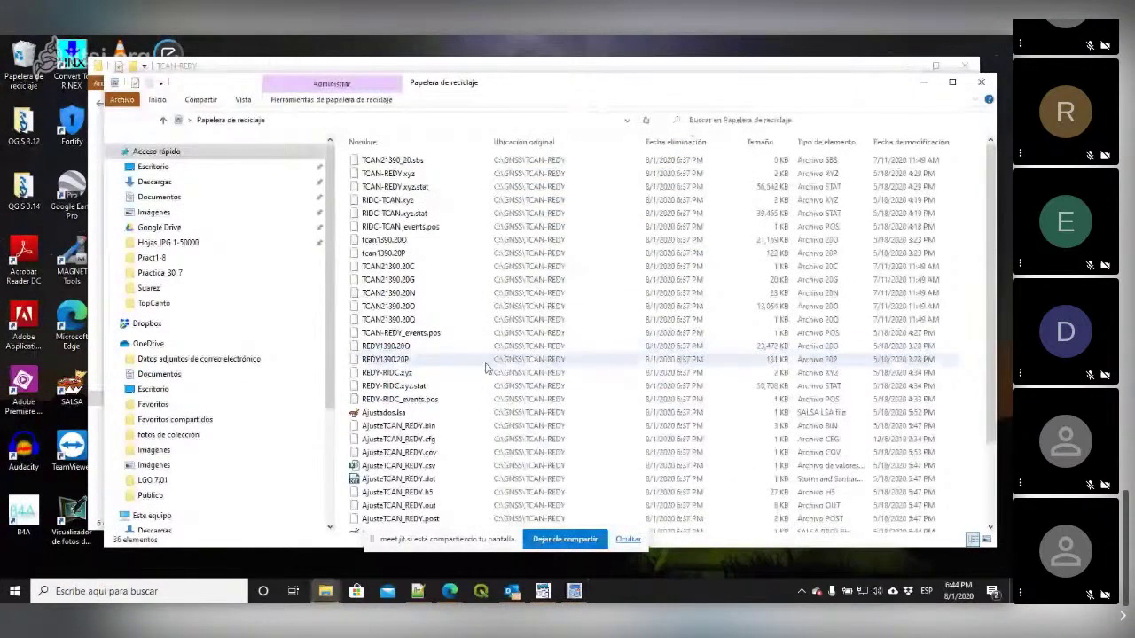
scroll(486, 368, down, 3)
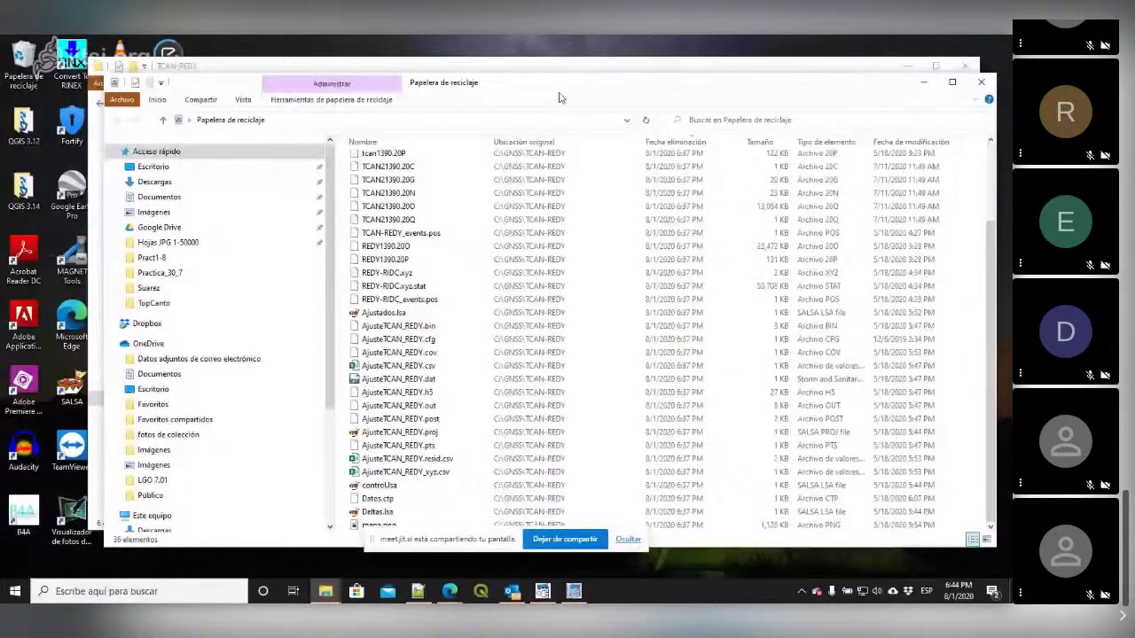
drag(559, 98, 532, 70)
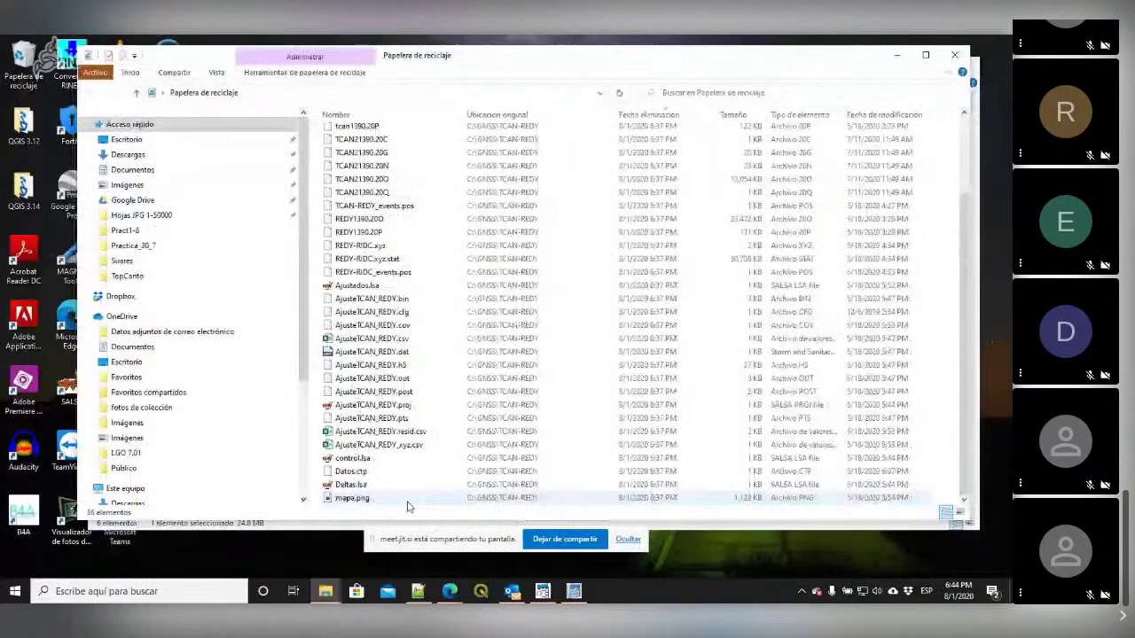
scroll(440, 371, up, 2)
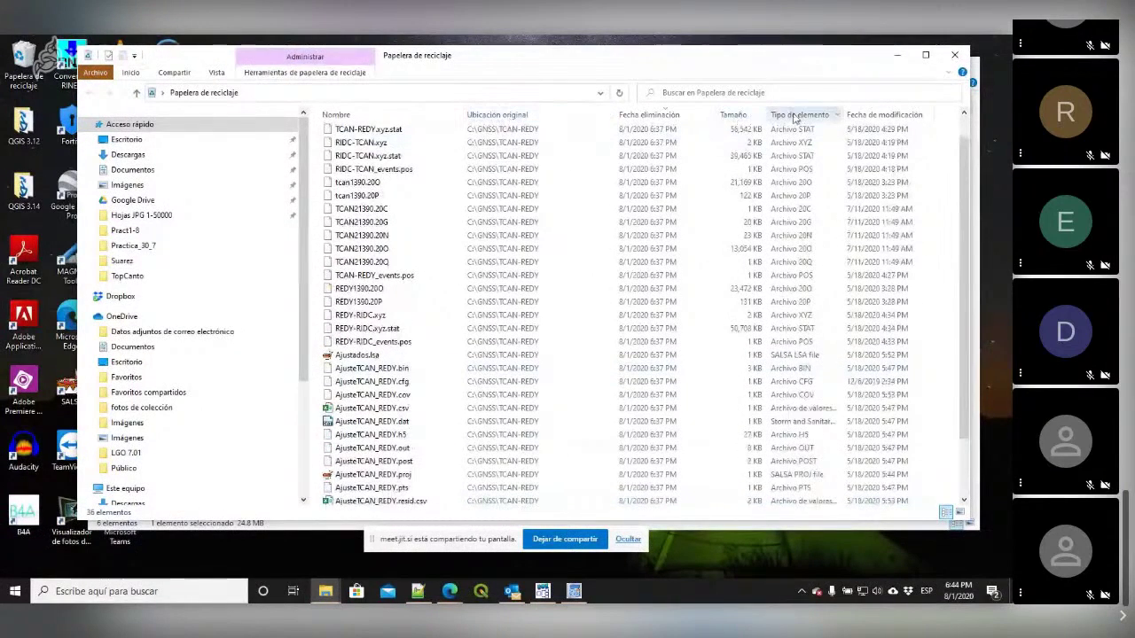
click(793, 114)
scroll(524, 217, down, 3)
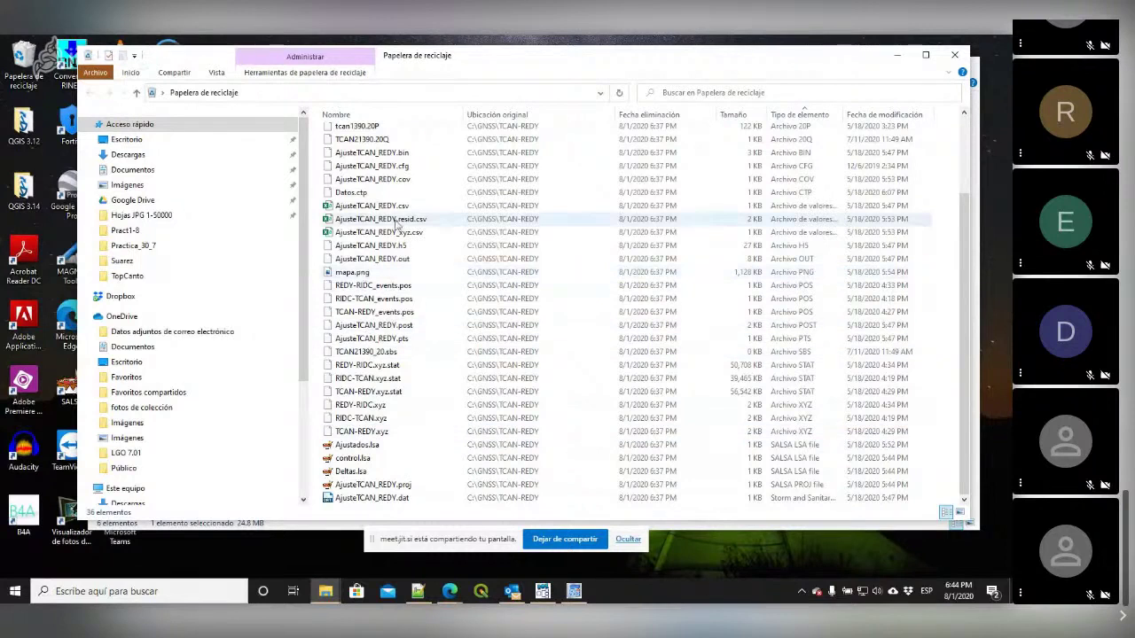
scroll(397, 226, up, 3)
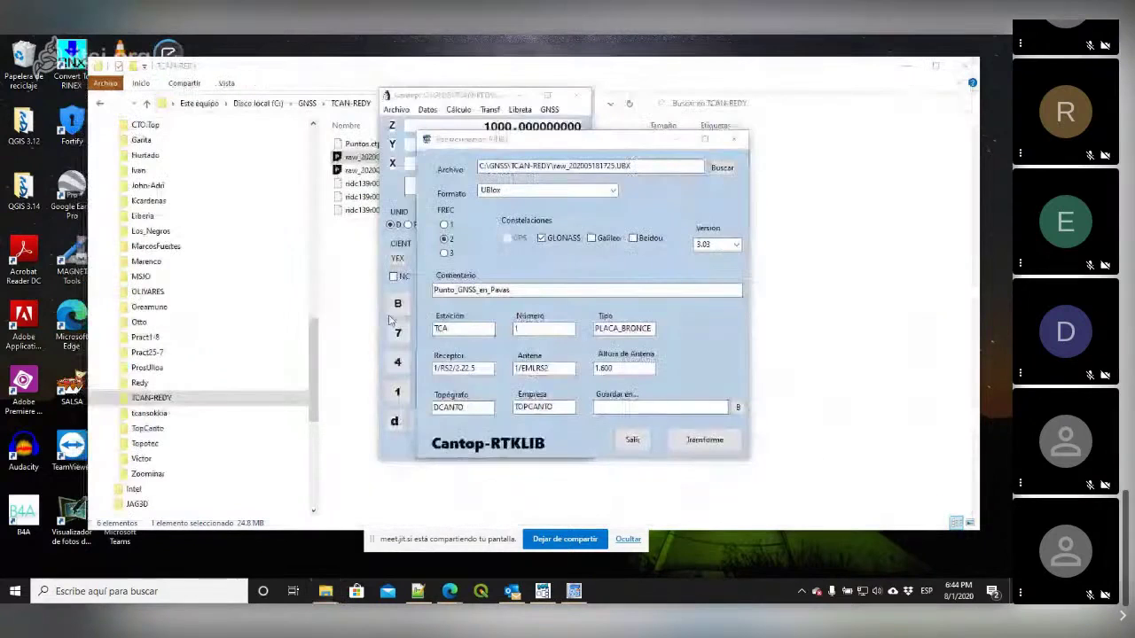
Step: Return to the GNSS directory in File Explorer and open the Caso1 folder inside Zoominar
click(246, 403)
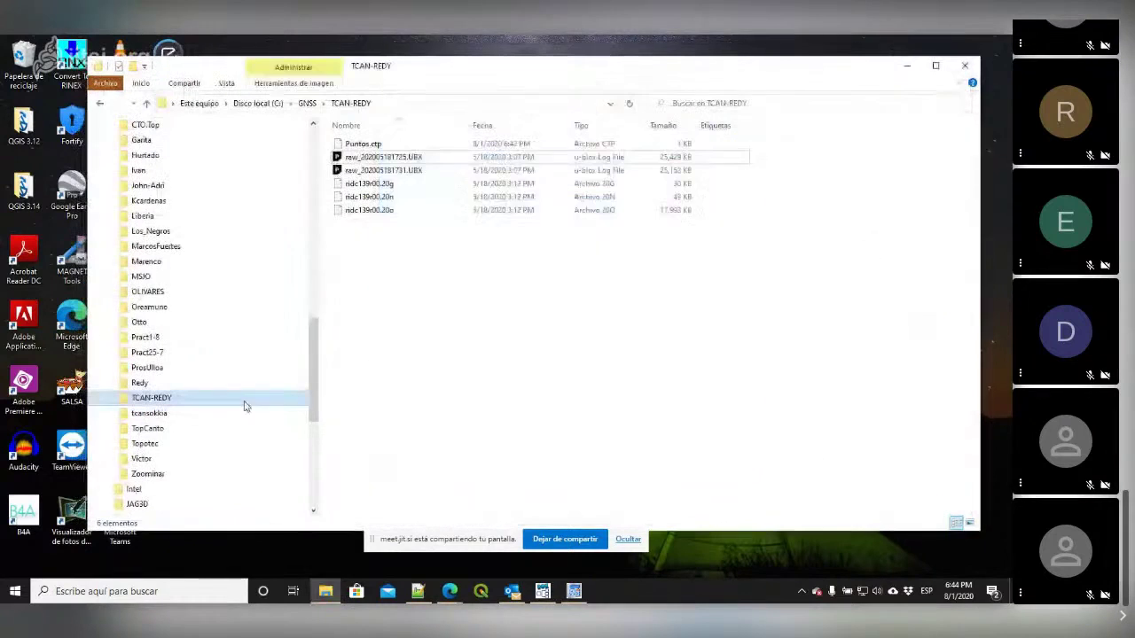
scroll(212, 445, down, 2)
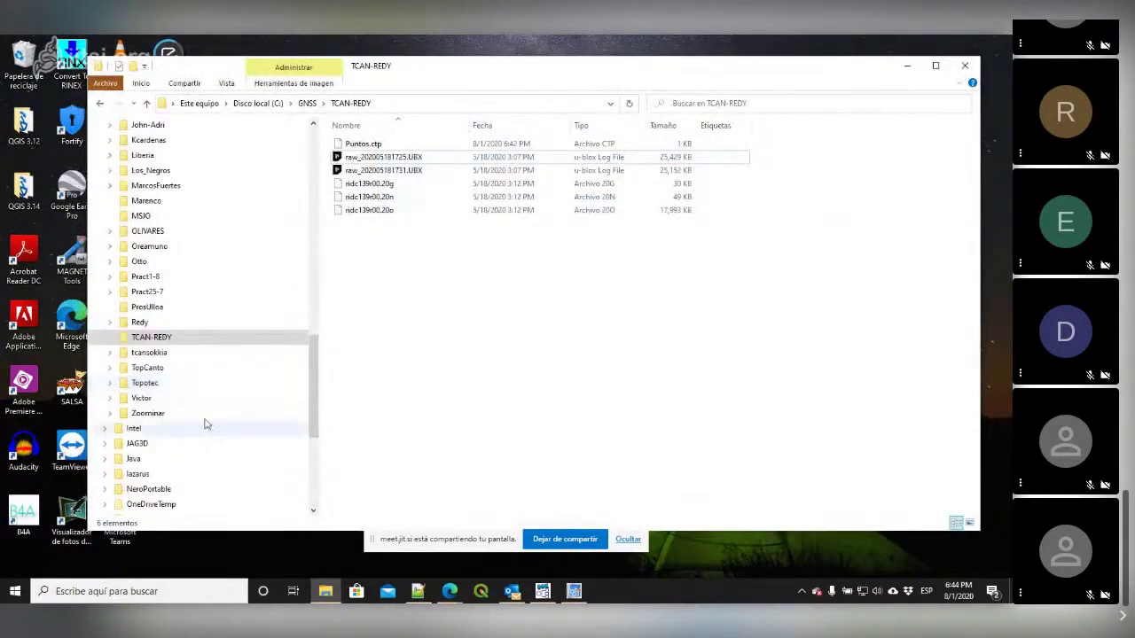
click(153, 415)
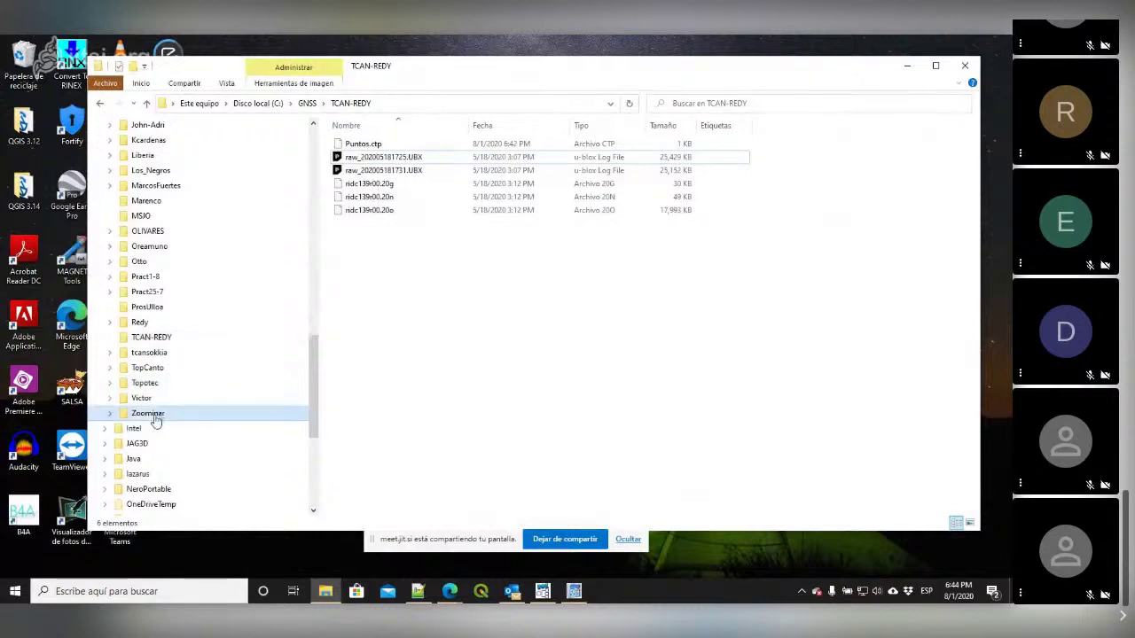
click(112, 416)
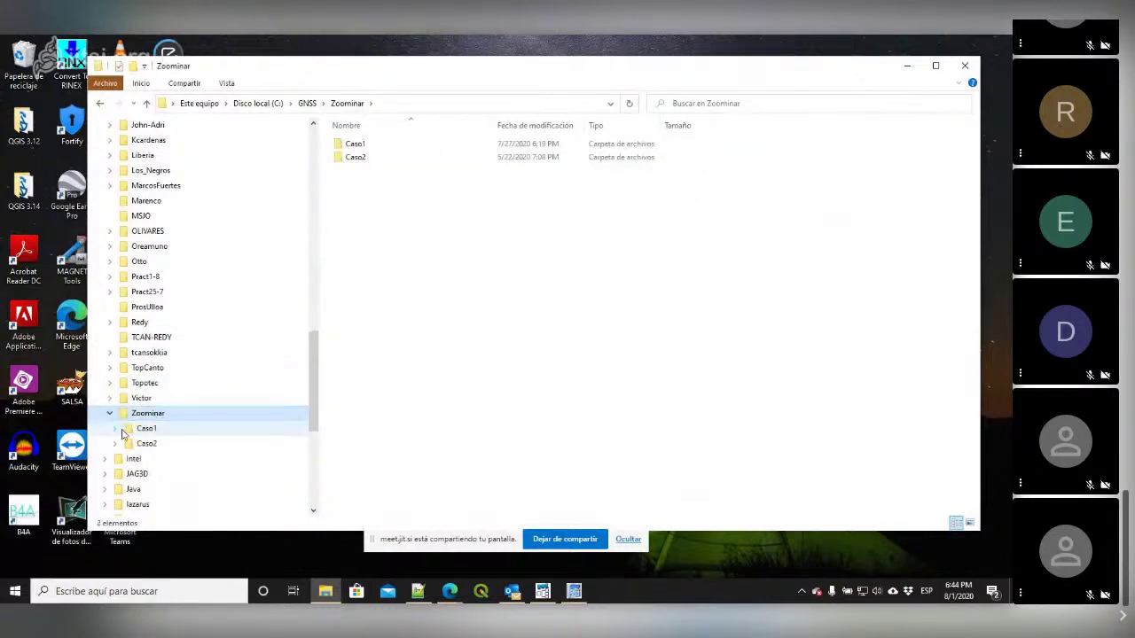
click(144, 429)
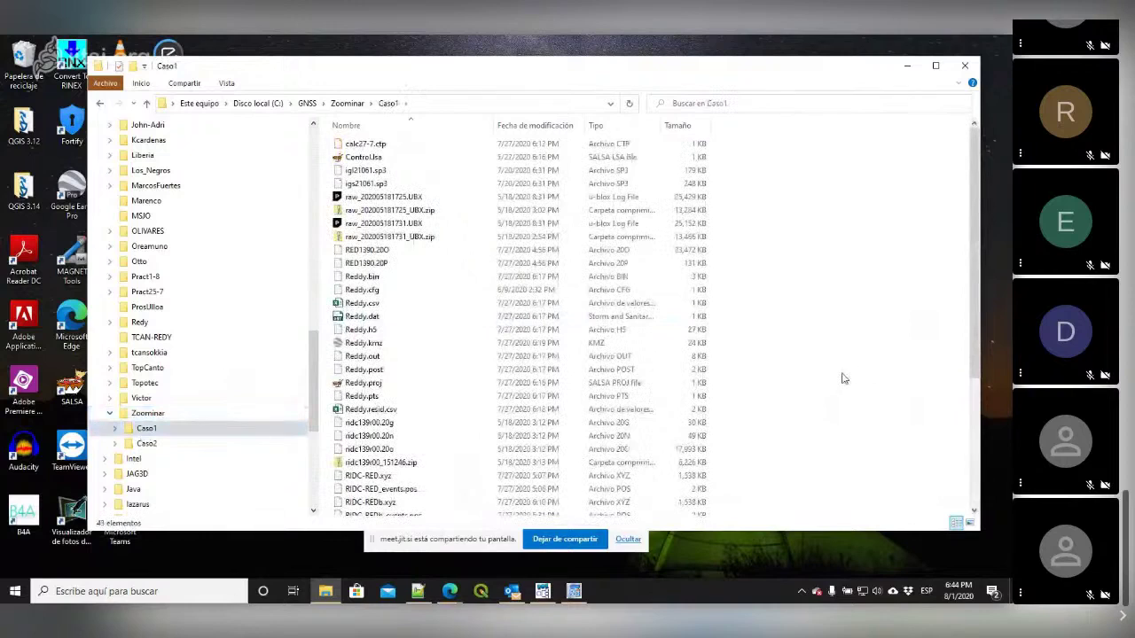
Step: View the WhatsApp field photos in Caso1, from the handwritten notes through to the tape measure picture, to check the antenna height
scroll(824, 405, down, 5)
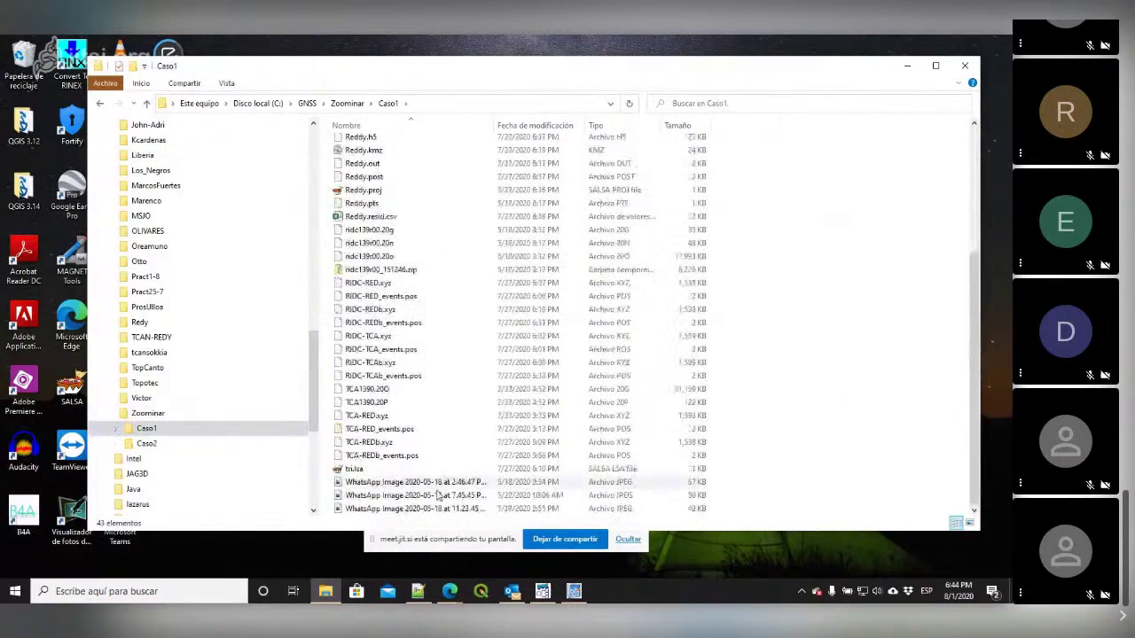
click(377, 486)
double_click(379, 489)
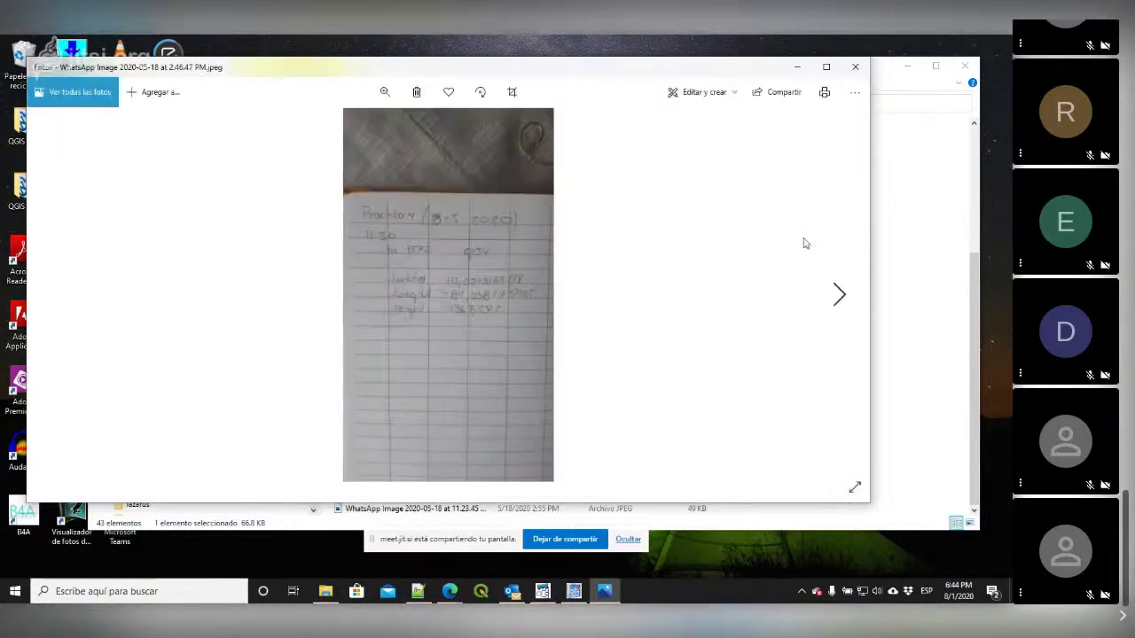
click(838, 296)
click(838, 296)
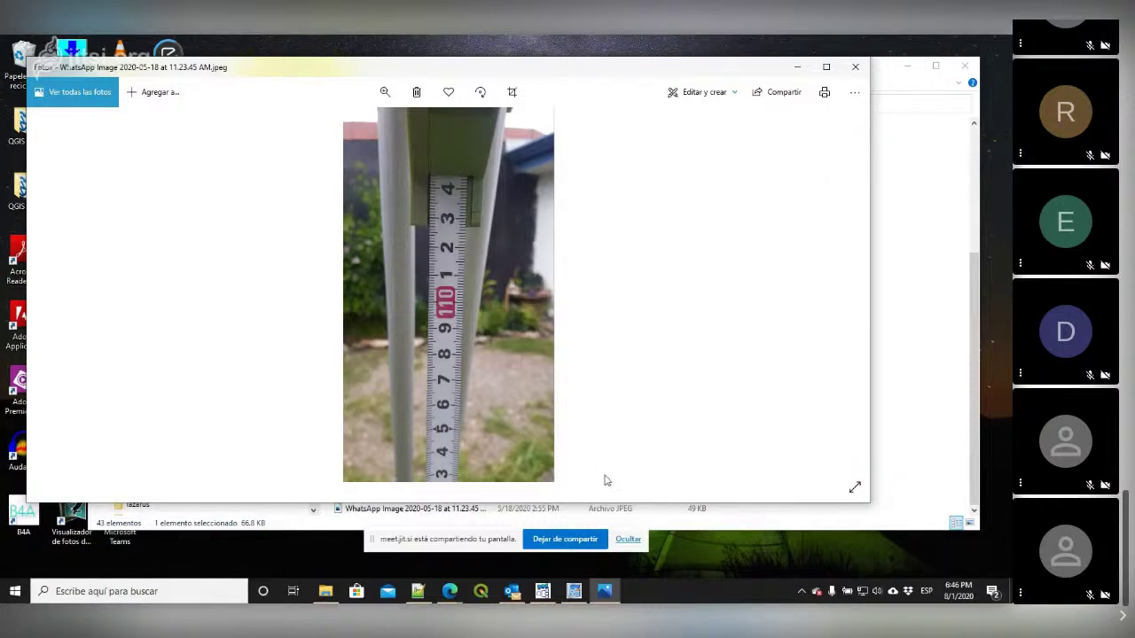
Step: Switch back to Cantop, set the antenna height to 1.621 and choose C:\GNSS\TCAN-REDY as the output folder
click(574, 591)
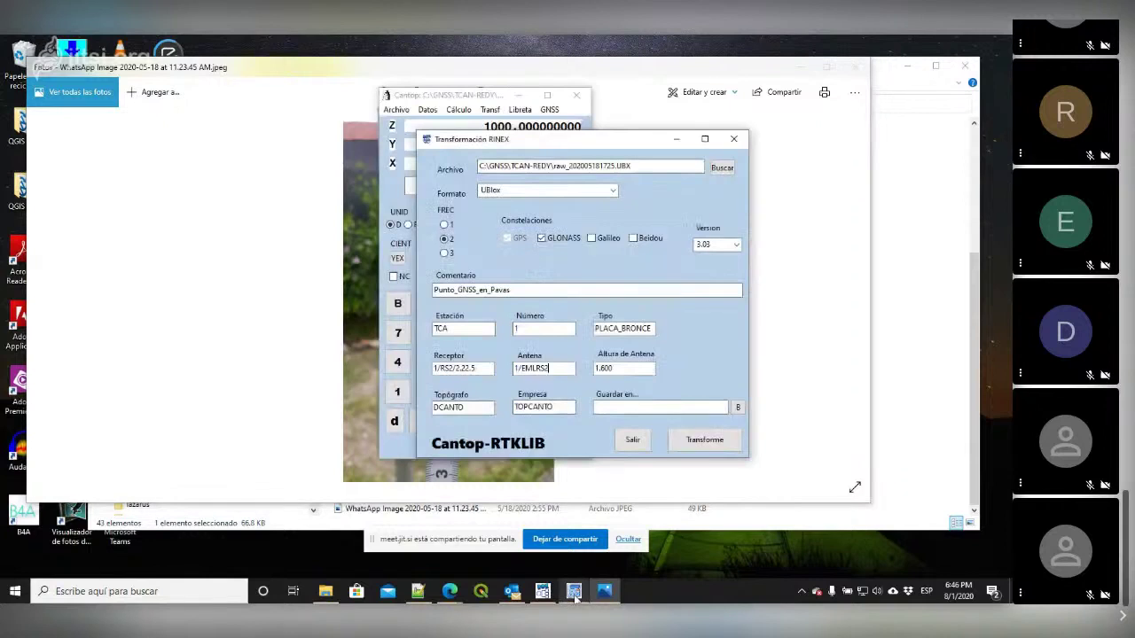
drag(606, 368, 622, 371)
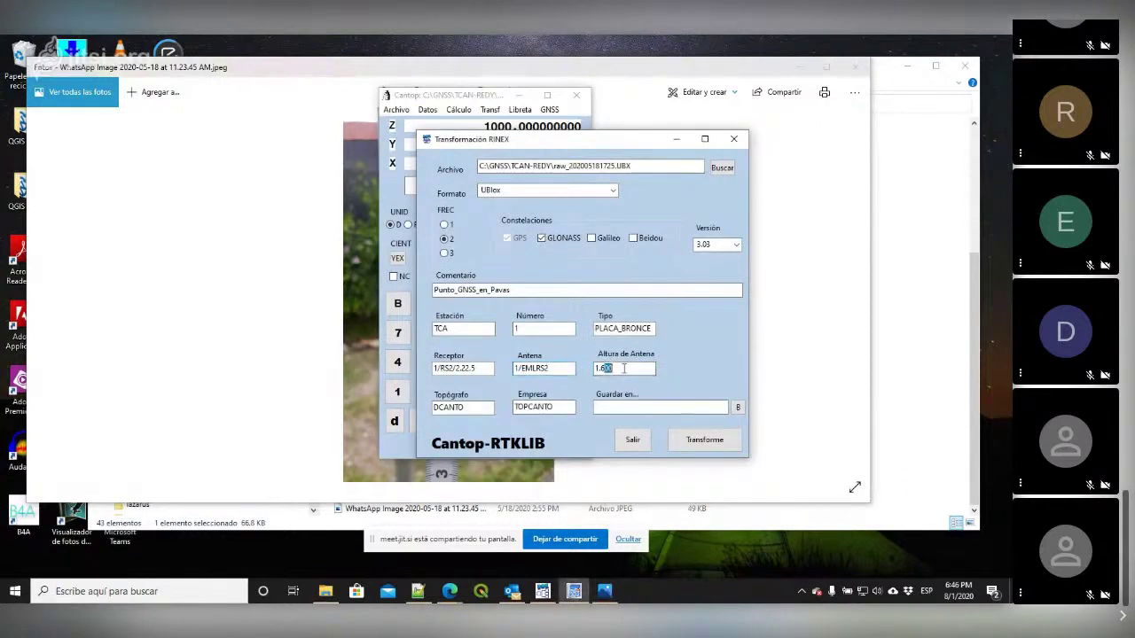
text(21)
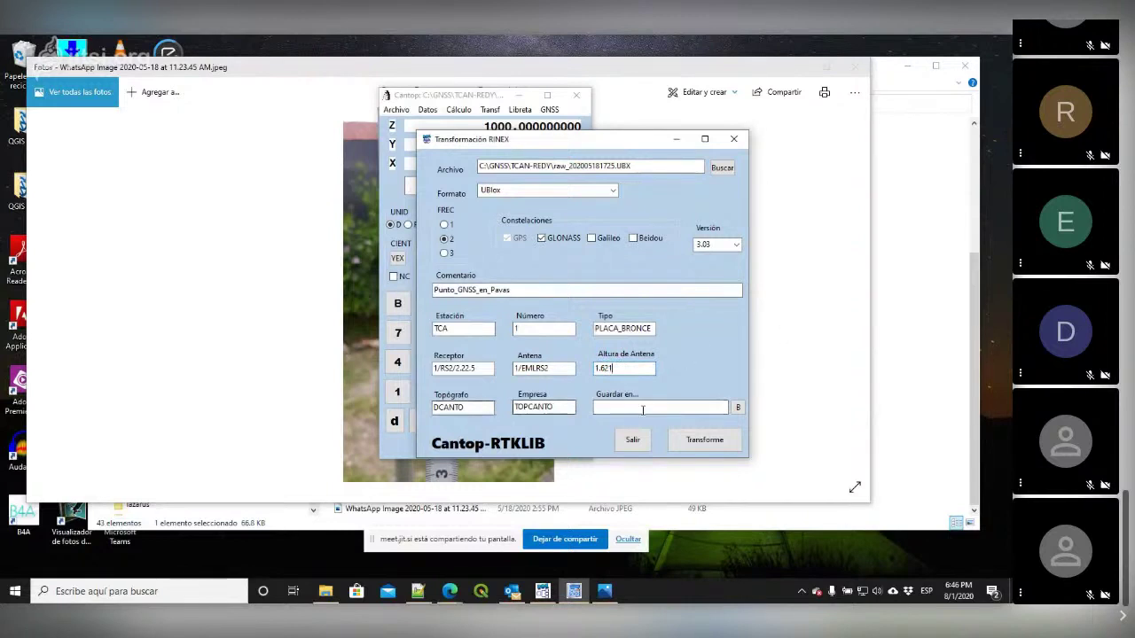
click(739, 410)
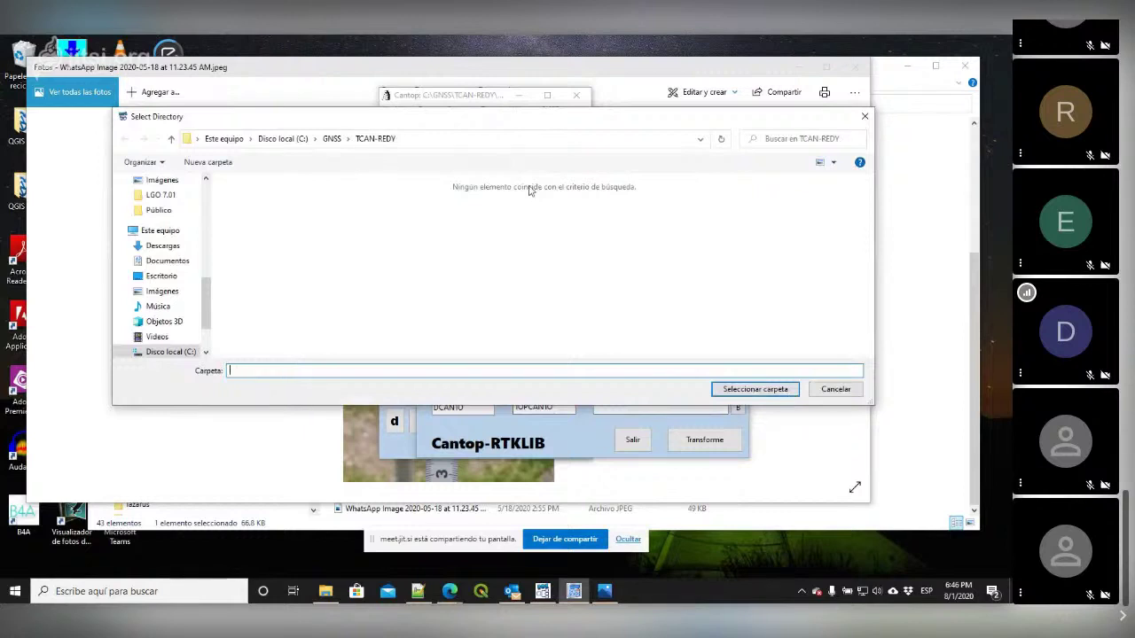
click(777, 391)
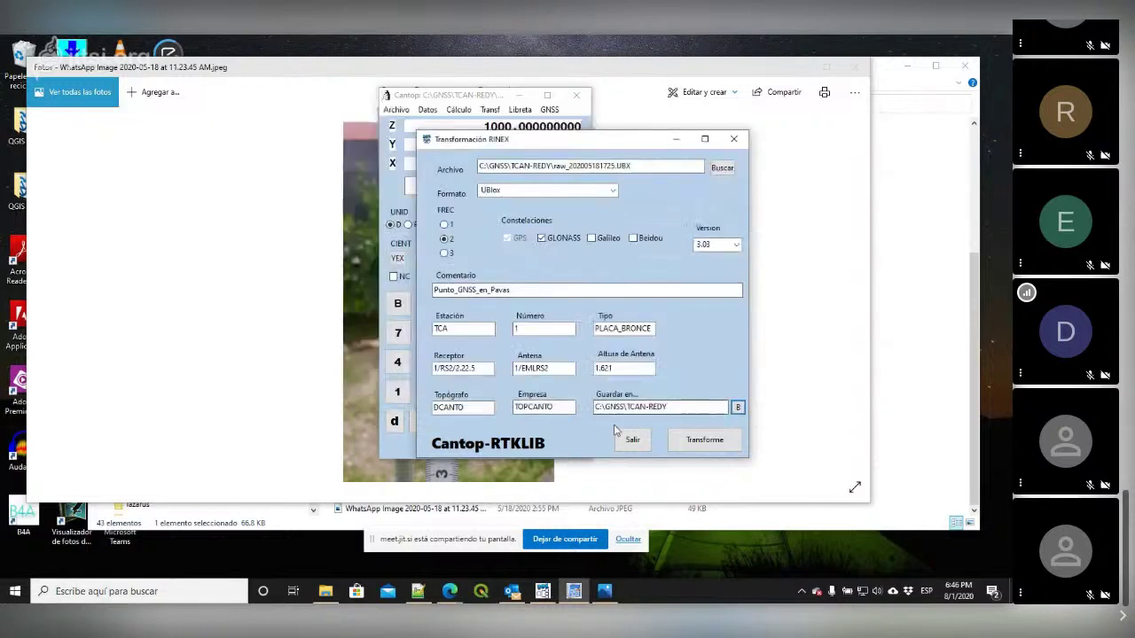
Step: Run the RINEX conversion and open the TCAN-REDY folder to check the generated files
click(709, 441)
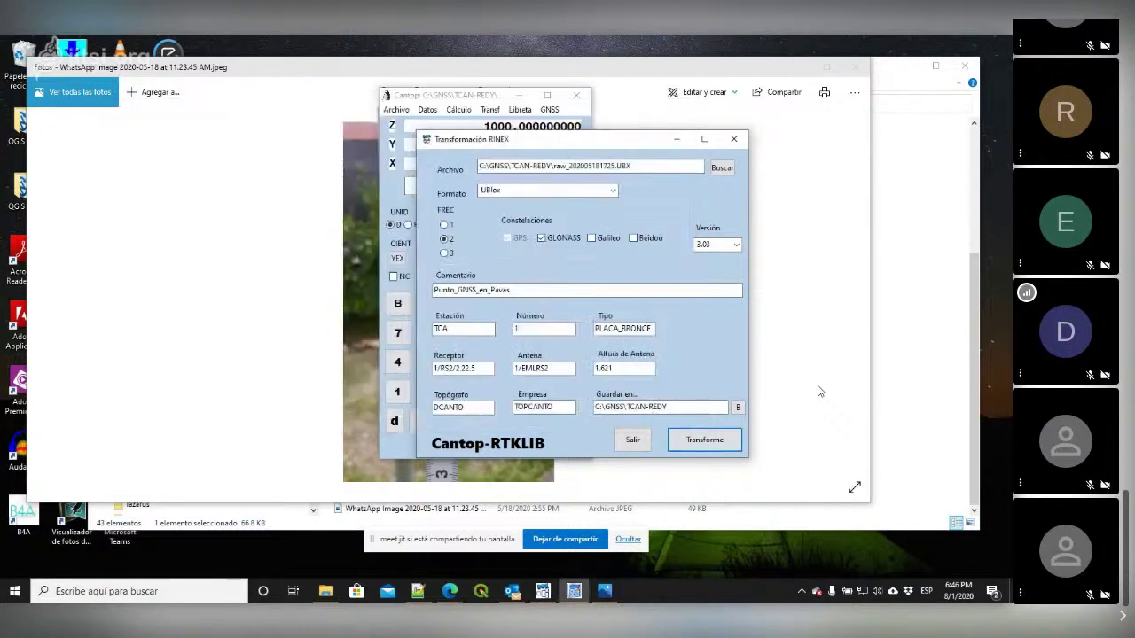
click(895, 225)
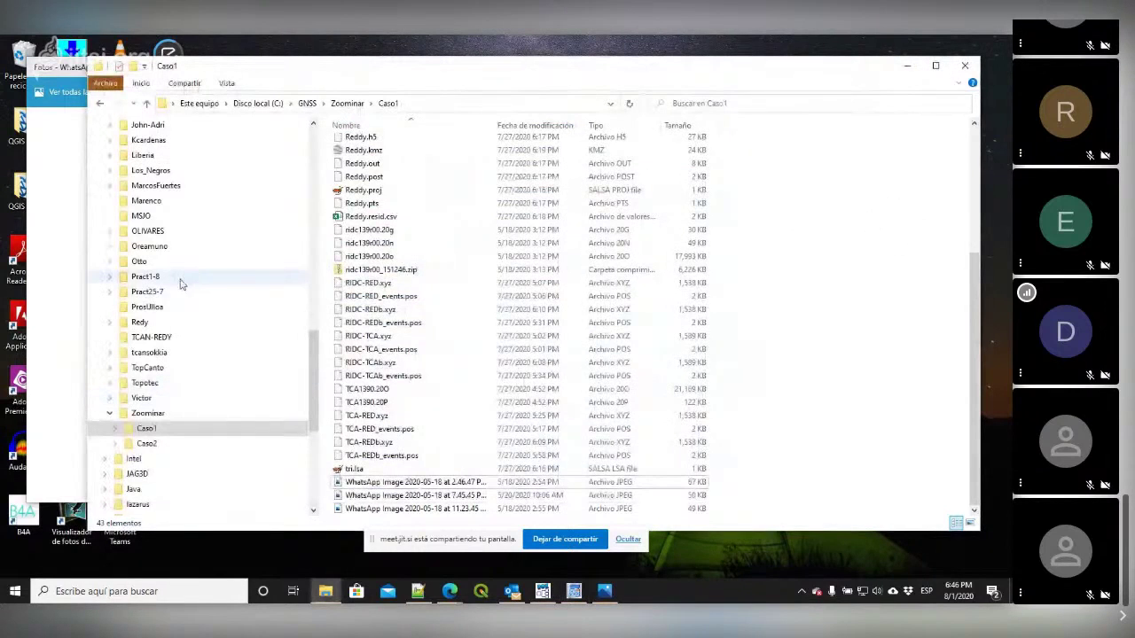
click(170, 338)
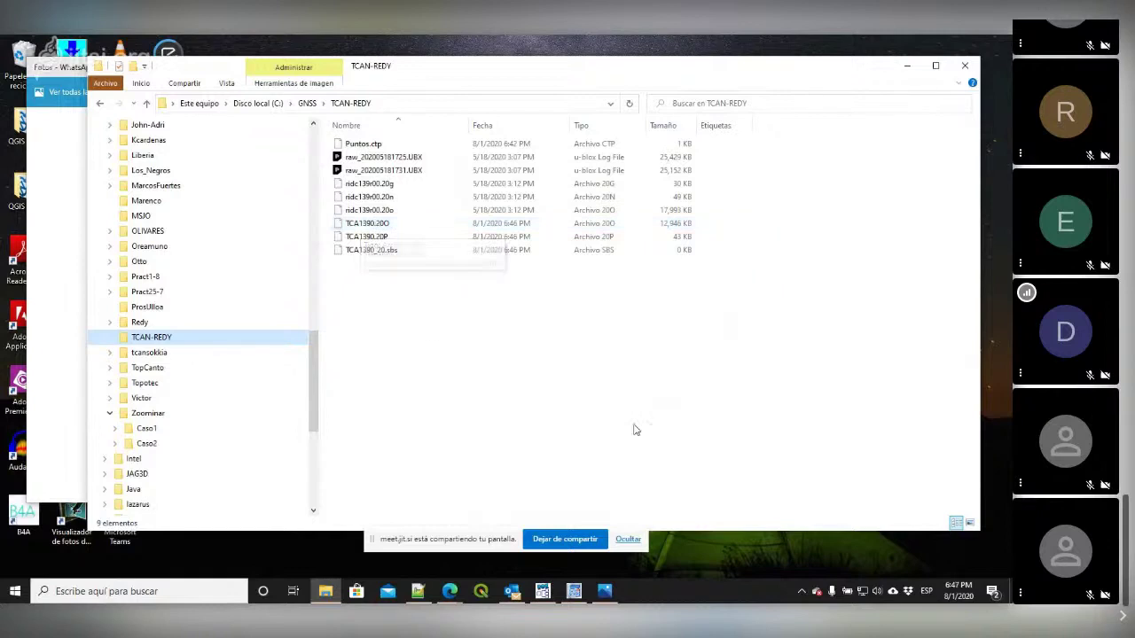
Step: Delete TCA1390_20.sbs from the TCAN-REDY folder and select the TCA1390.20O file
click(426, 250)
key(Delete)
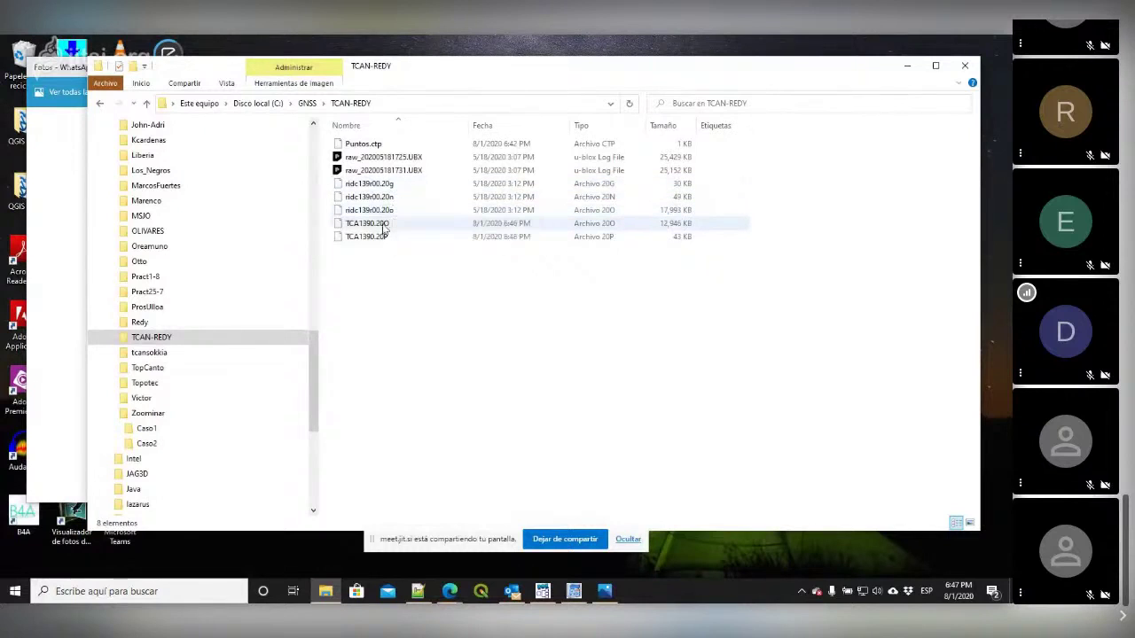
click(383, 224)
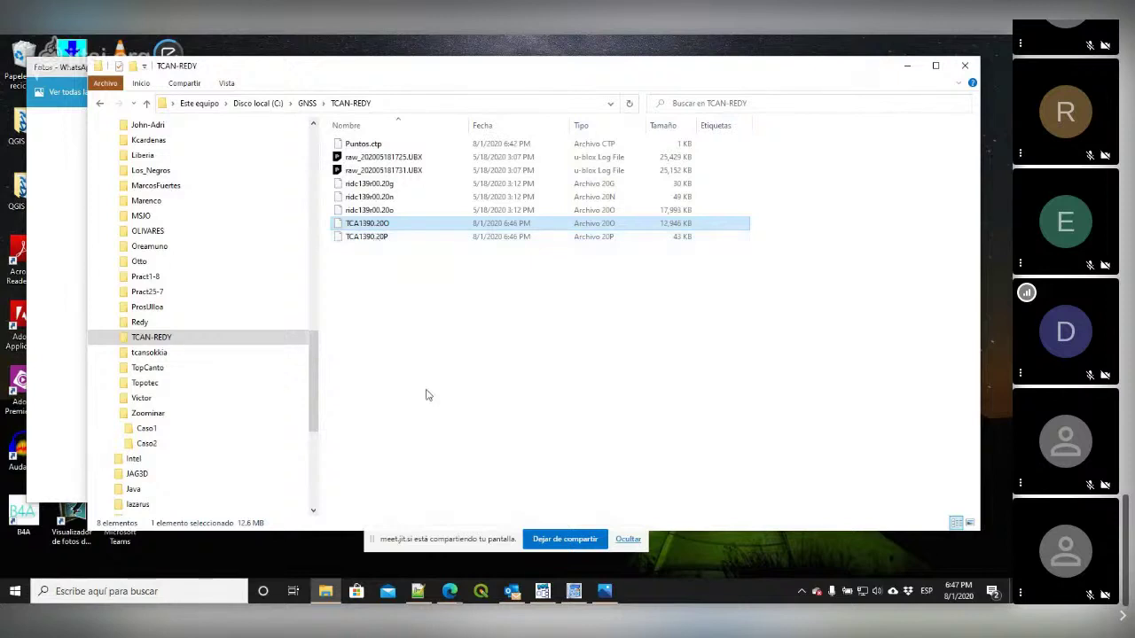
Step: Switch back to Cantop and load raw_202005181731.UBX from the TCAN-REDY folder as the input file for the RINEX conversion
click(583, 598)
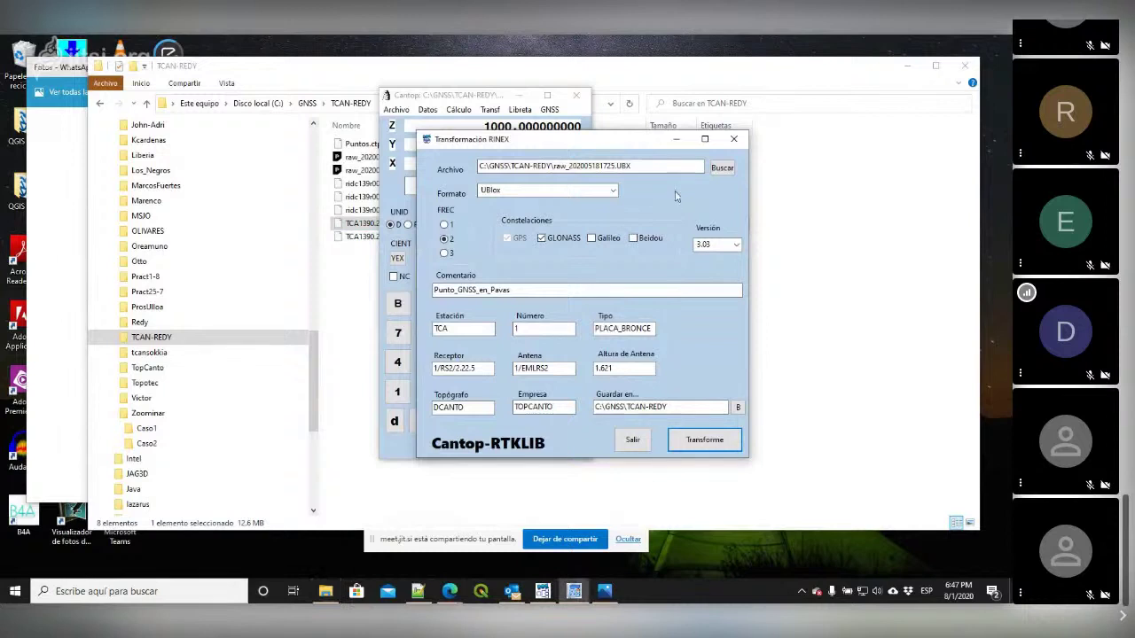
click(722, 169)
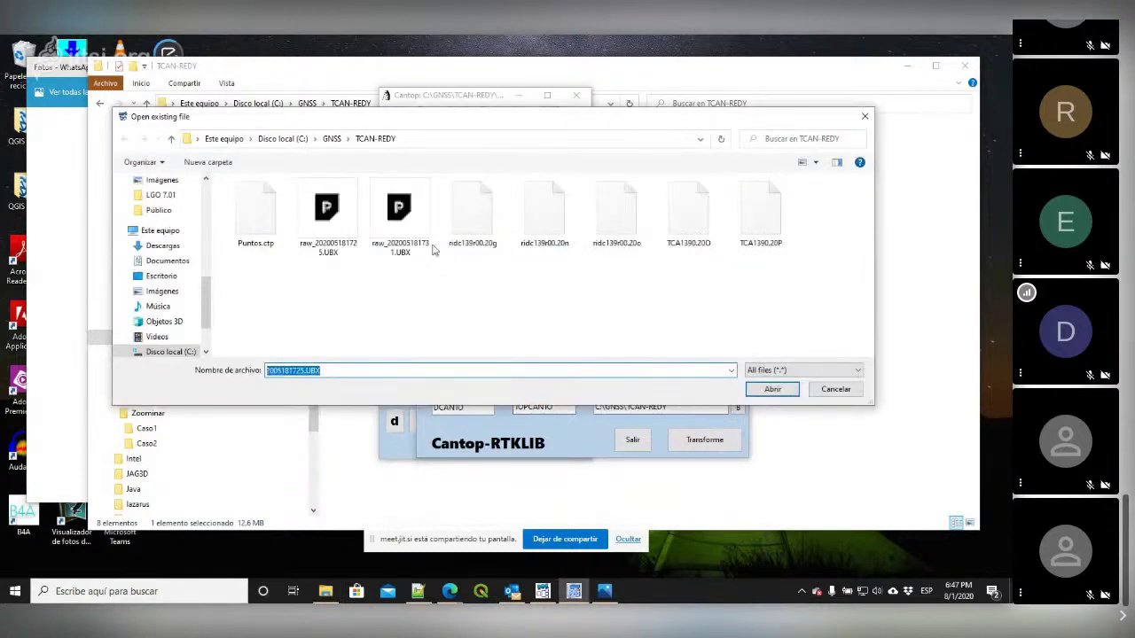
click(424, 237)
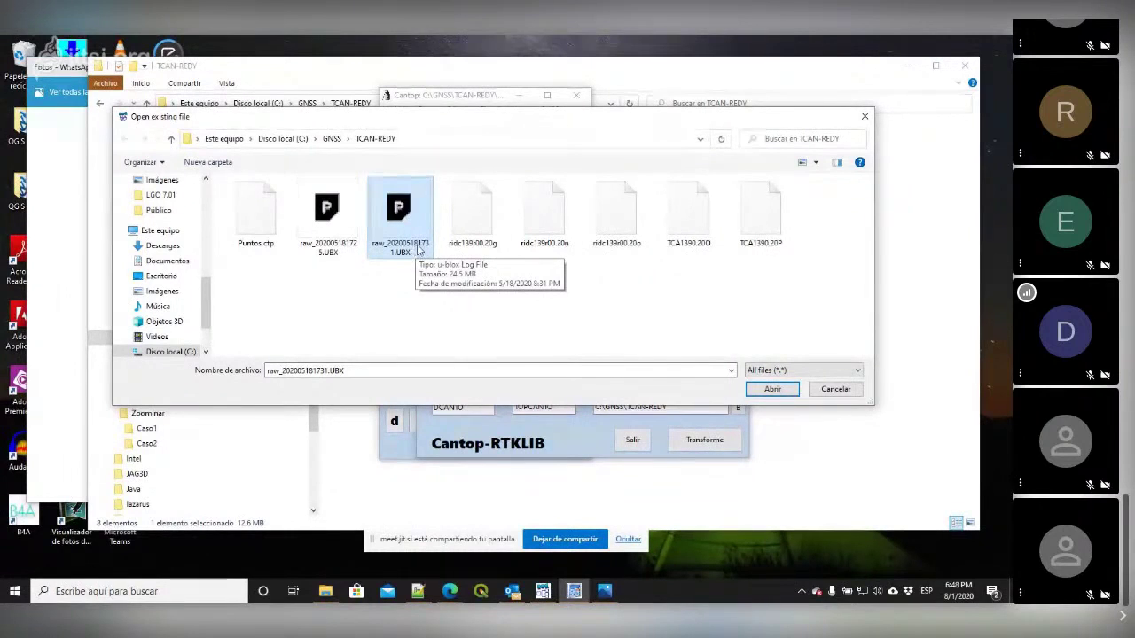
click(768, 390)
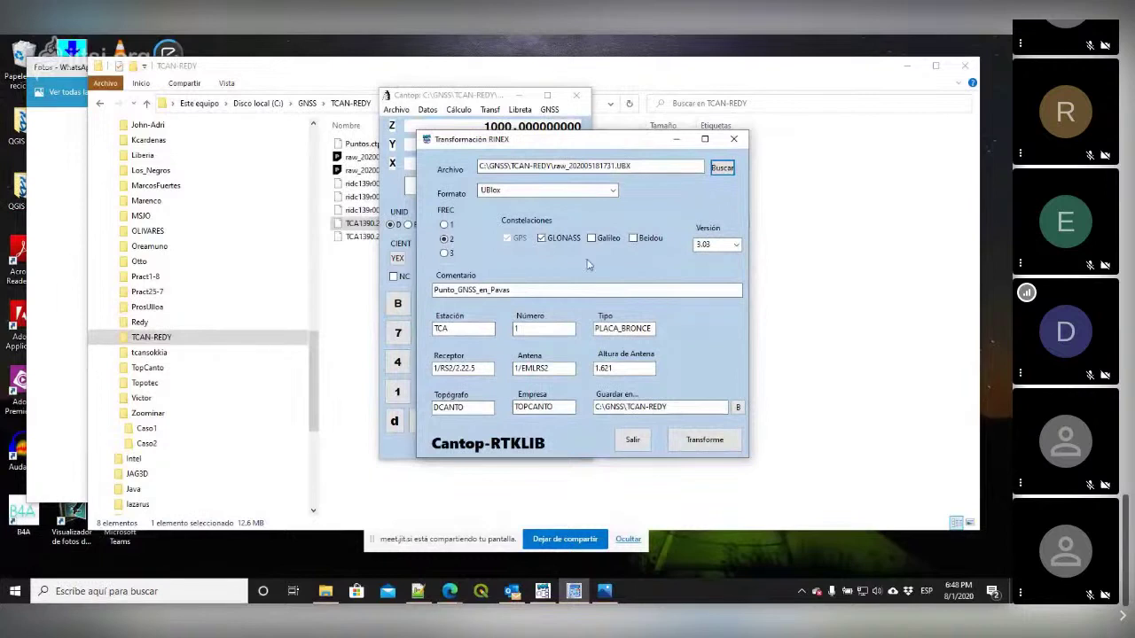
Step: Set the RINEX comment to Punto_GNSS_en_Heredia and the station name to REDY
double_click(529, 290)
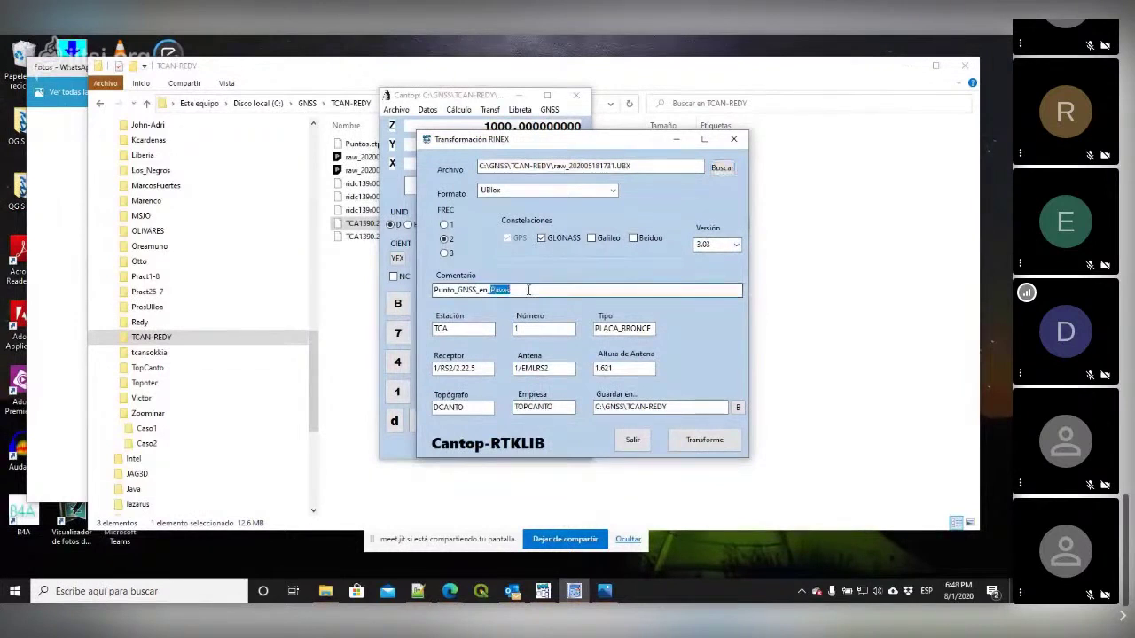
text(Here)
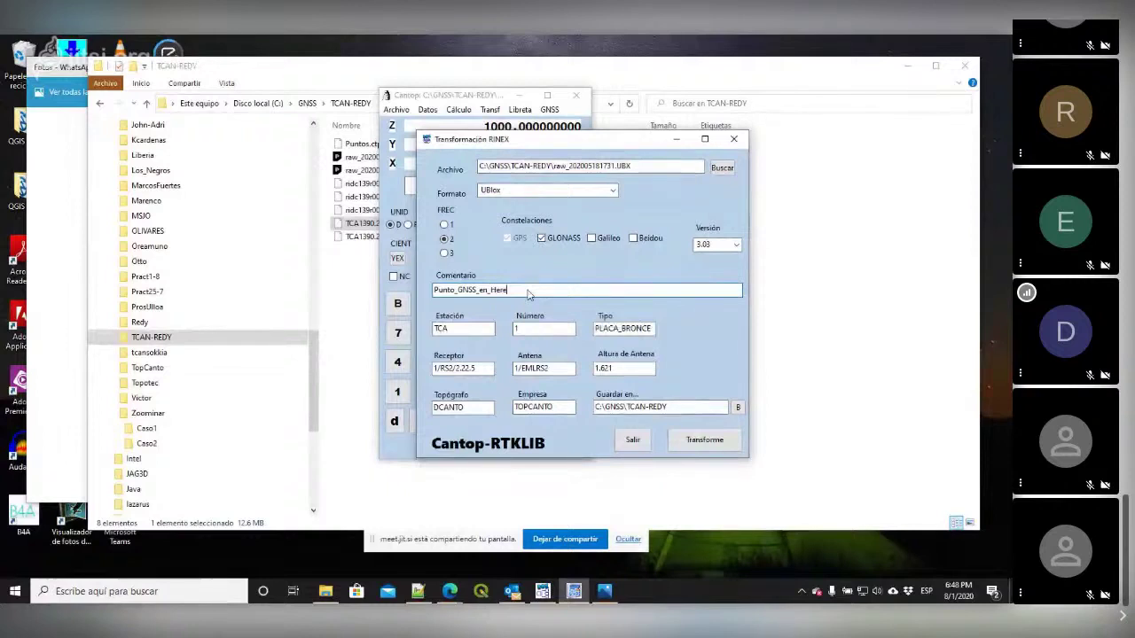
text(dia)
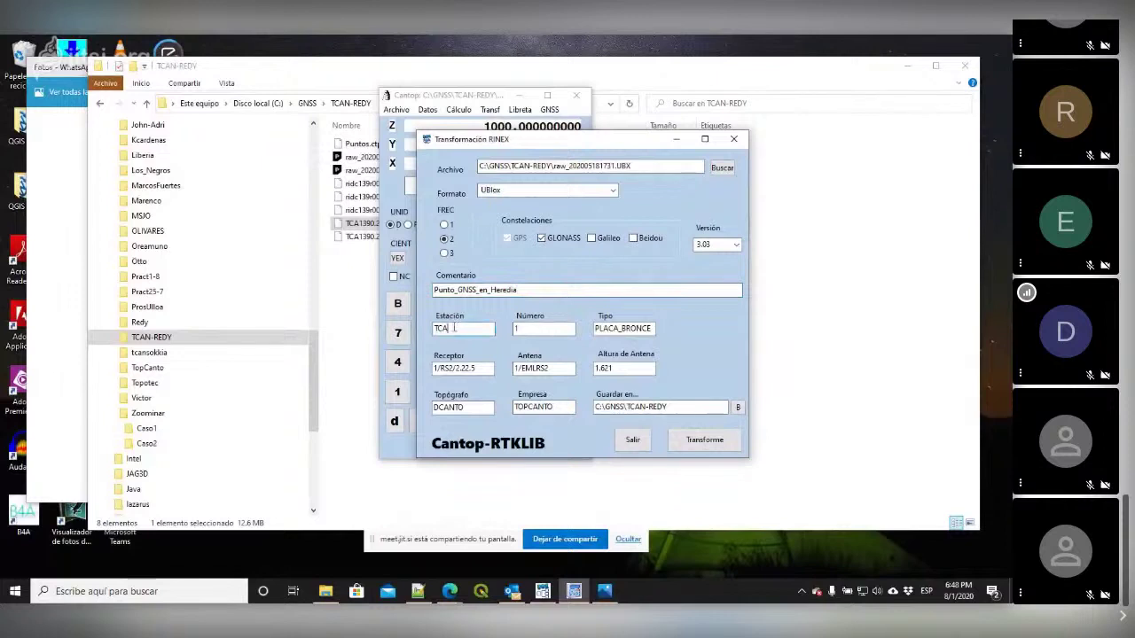
drag(454, 328, 430, 327)
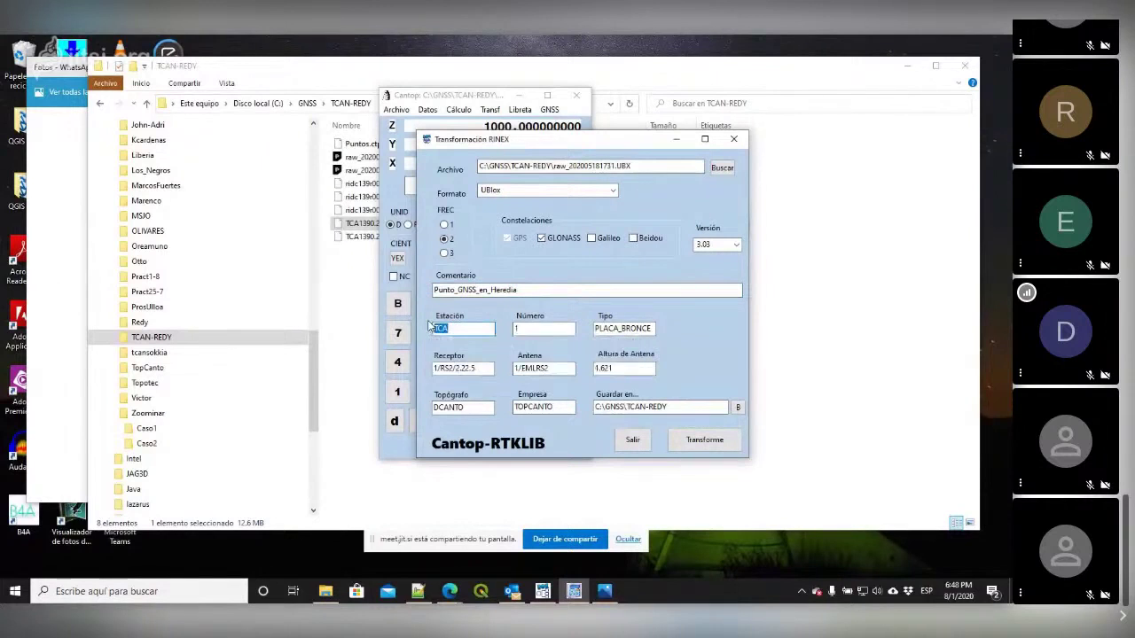
text(REDY)
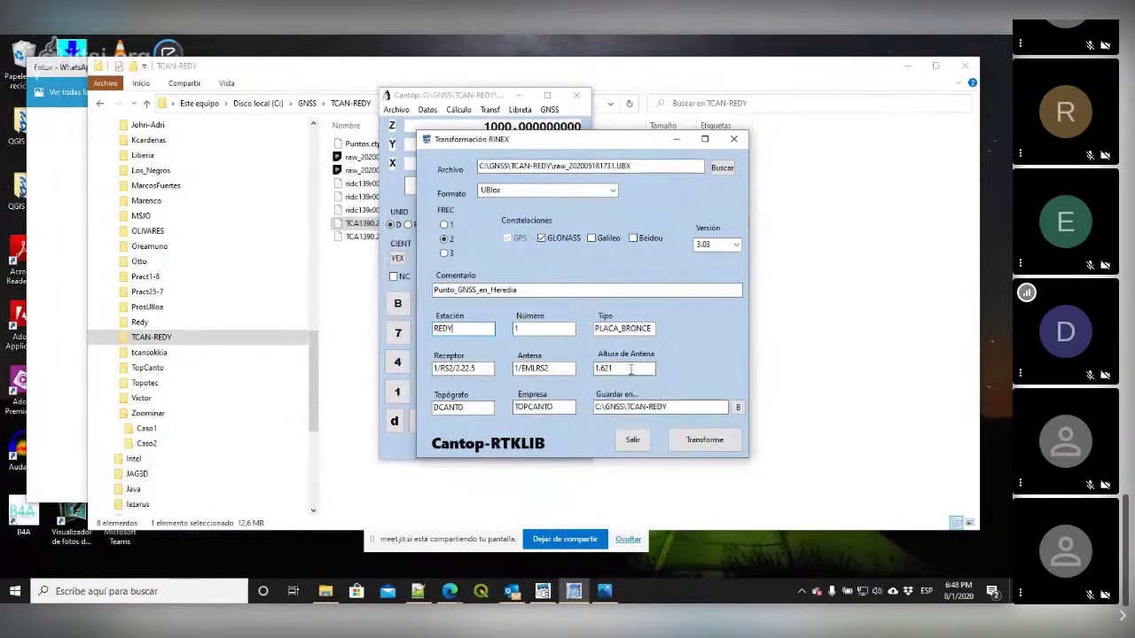
Step: Consult the handwritten field notes photo and set the antenna height in Cantop to 1.809
click(604, 590)
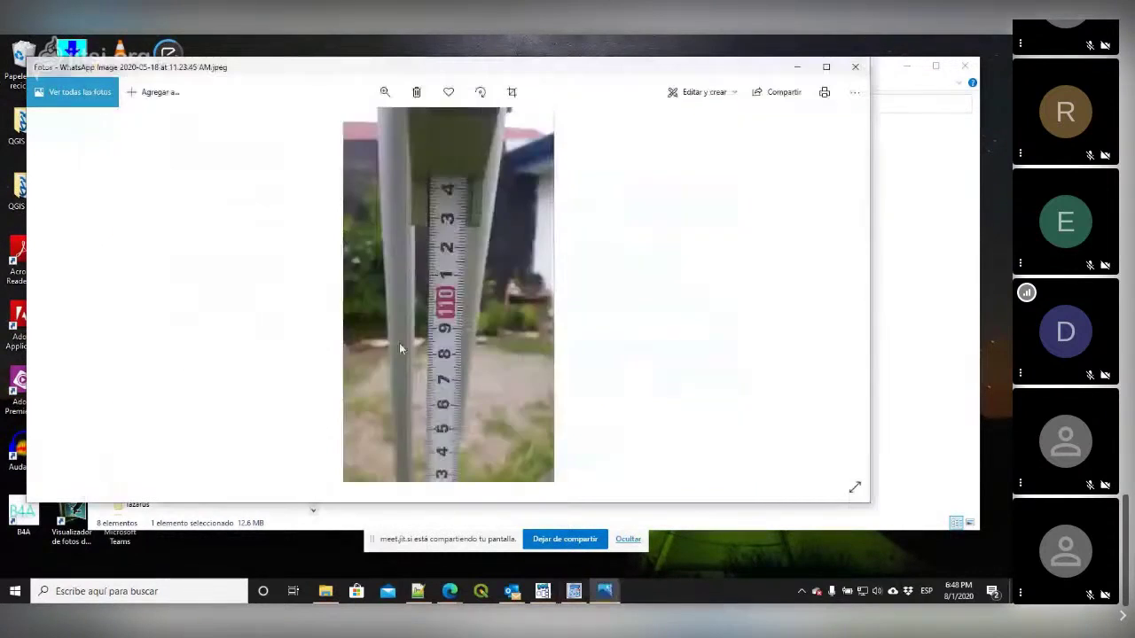
click(58, 296)
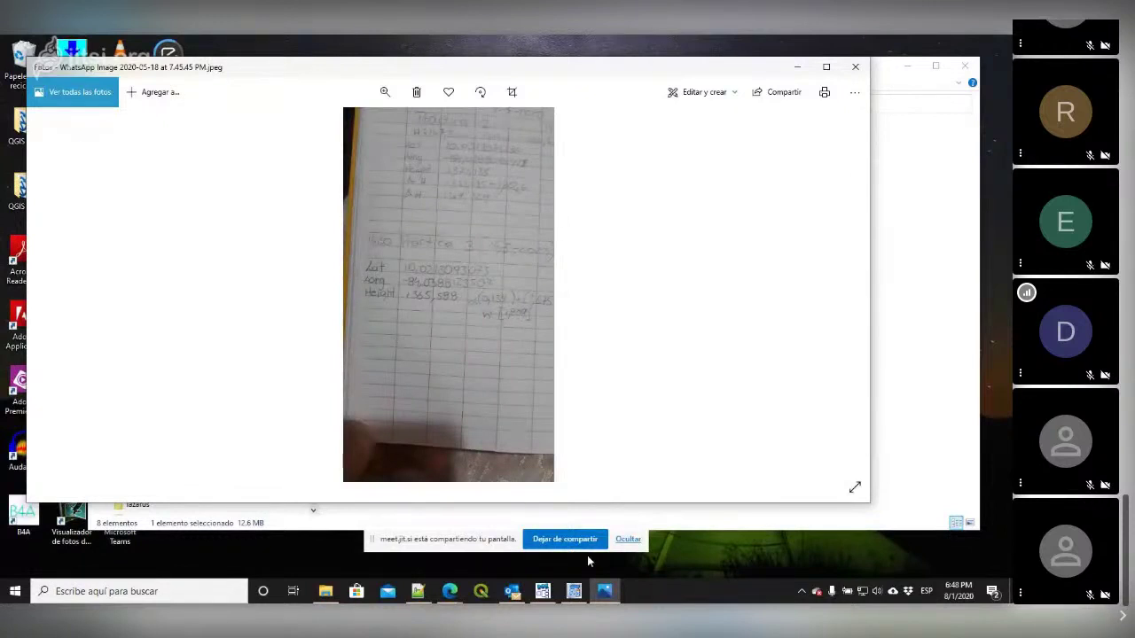
click(574, 592)
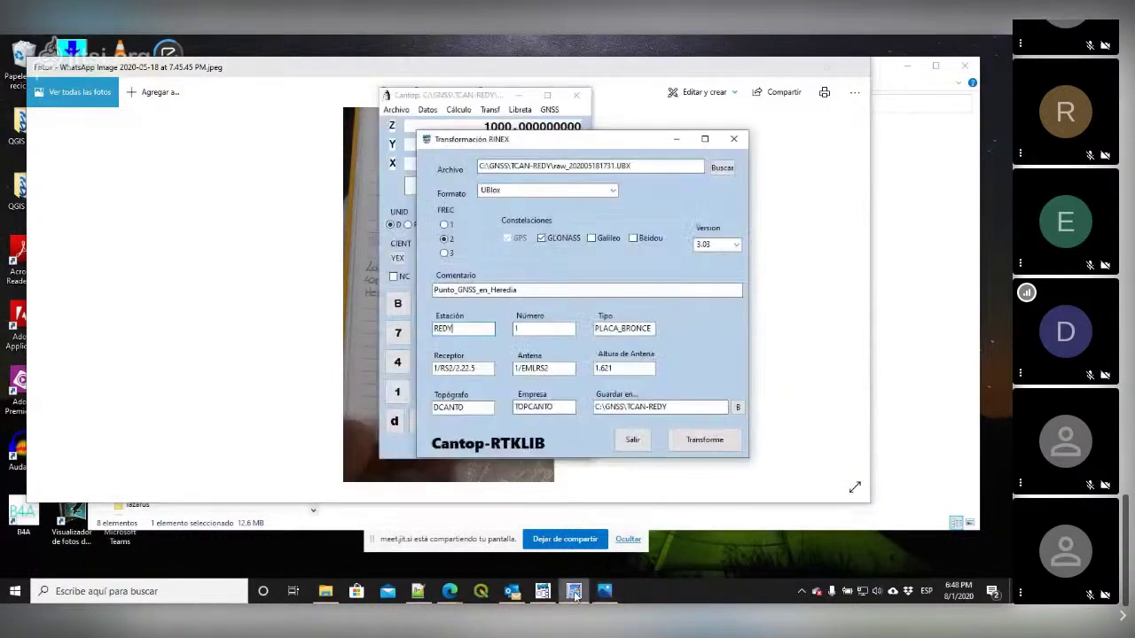
click(601, 368)
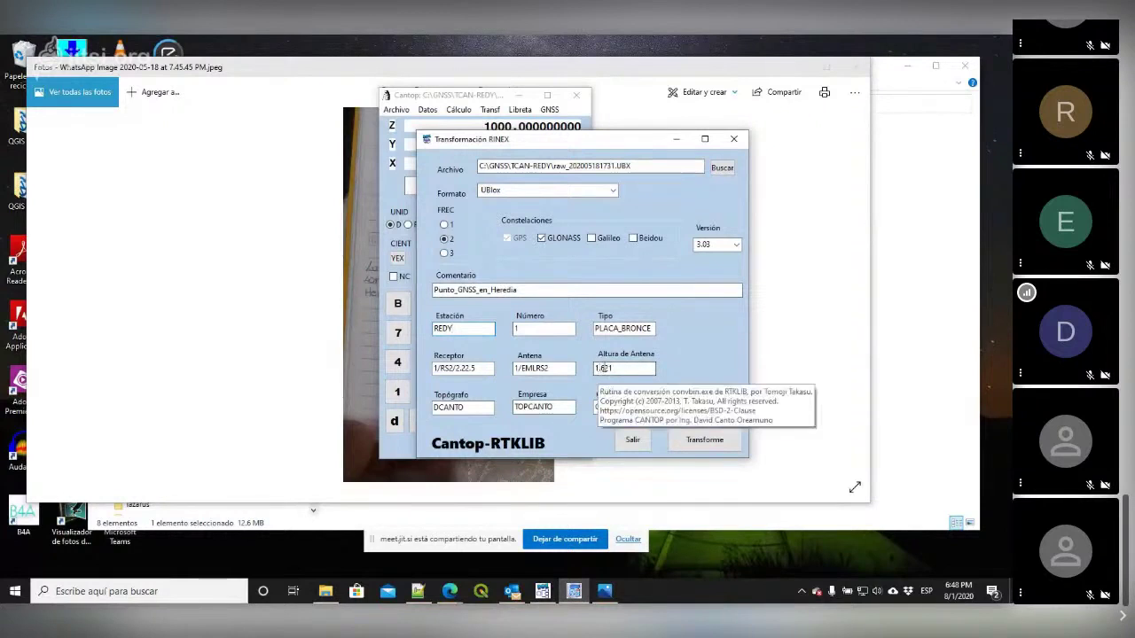
drag(601, 368, 621, 369)
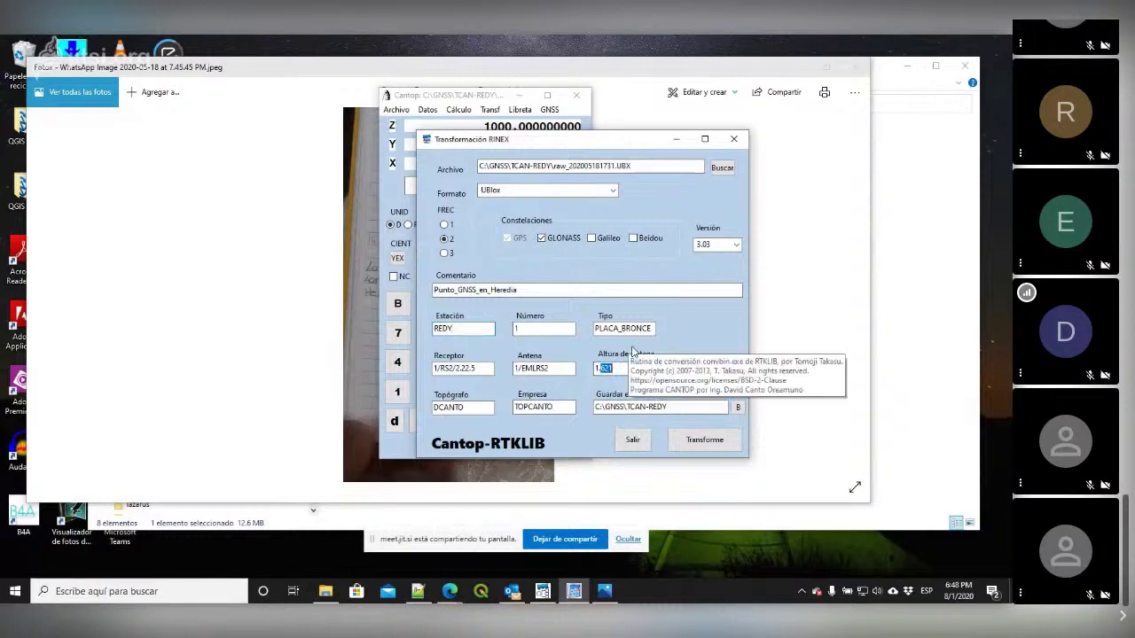
text(809)
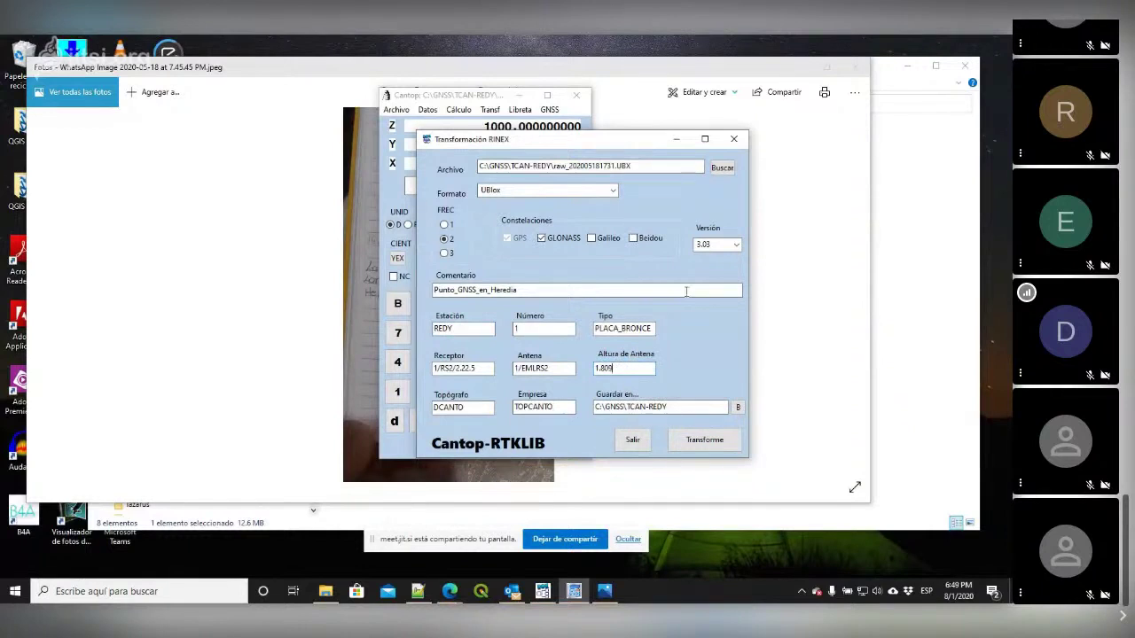
Step: Replace the surveyor's name in capital letters and run the RINEX conversion for station REDY
drag(467, 407, 424, 407)
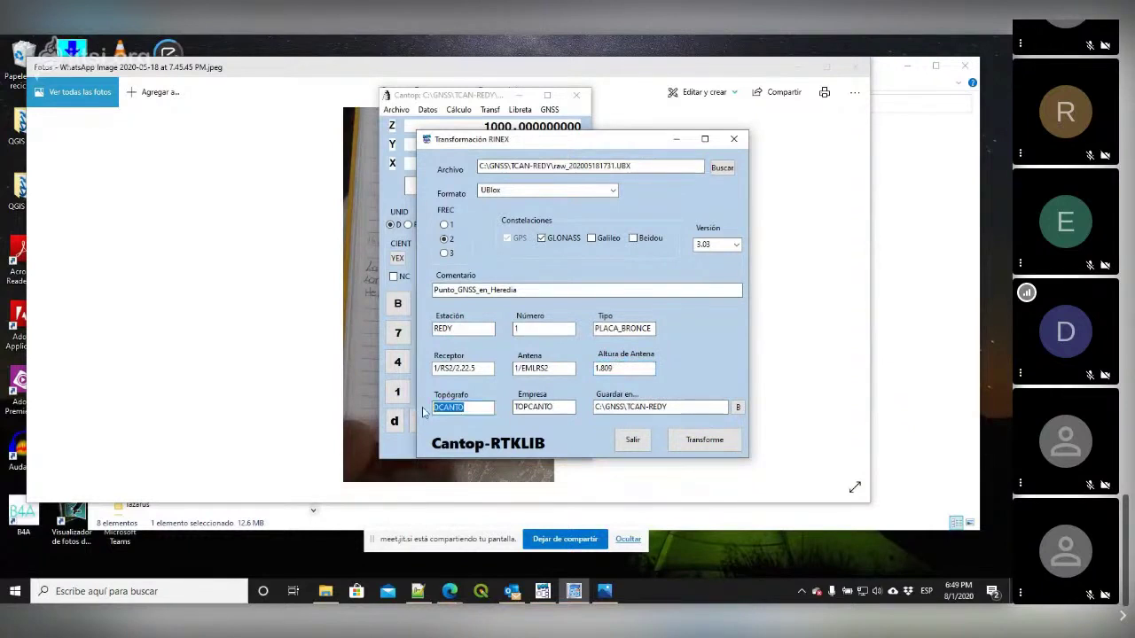
text(rconejo)
key(BackSpace)
key(BackSpace)
key(BackSpace)
key(BackSpace)
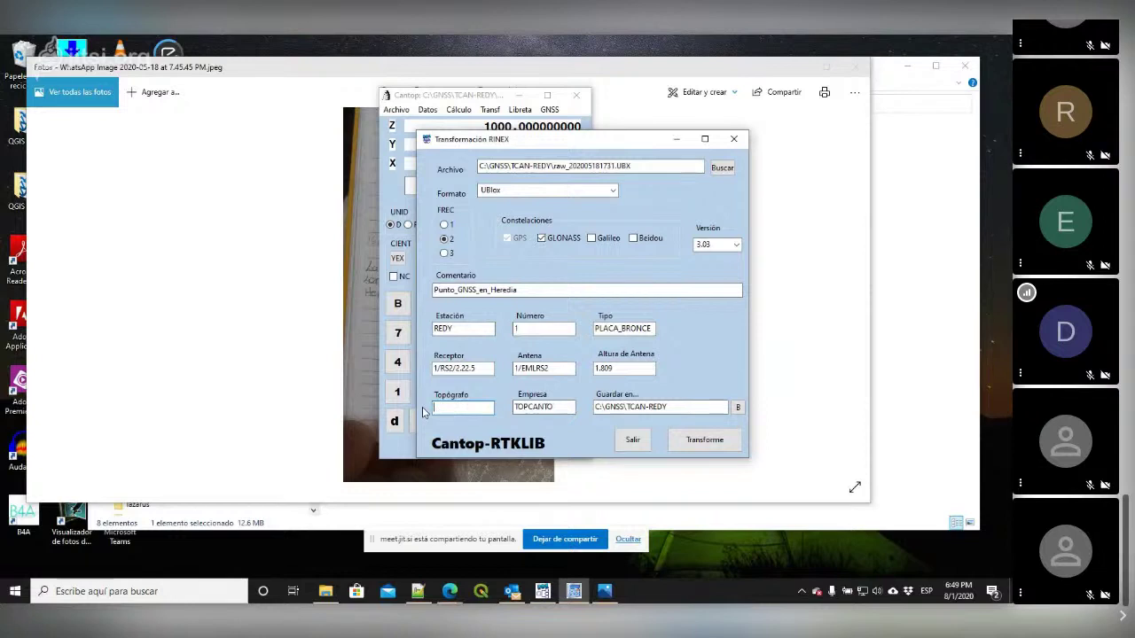
text(RCONEJO)
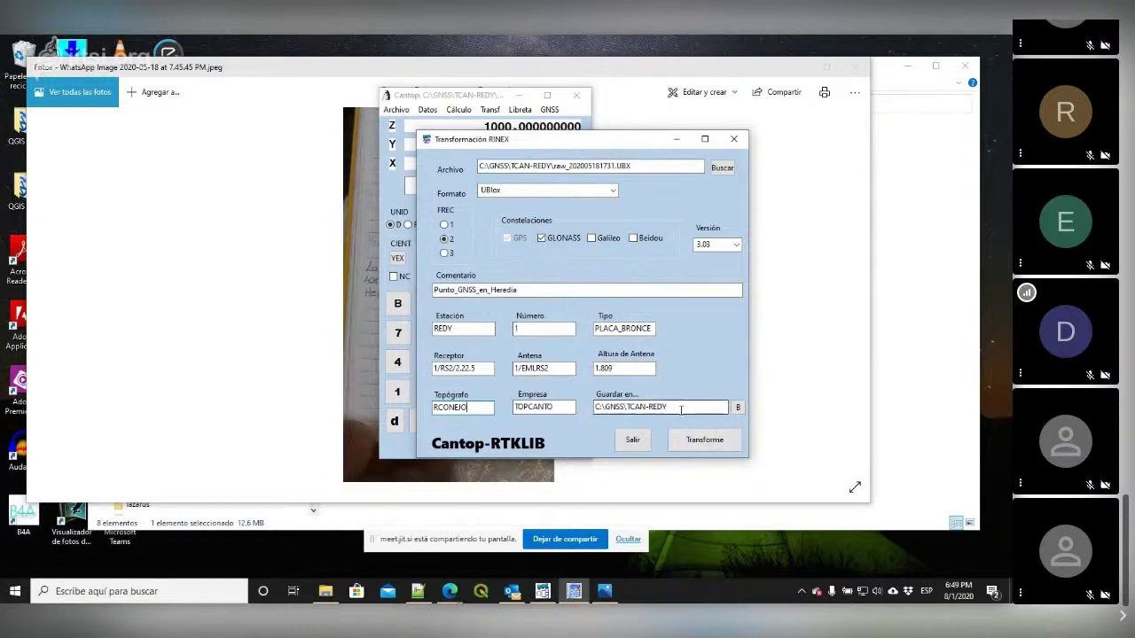
click(703, 441)
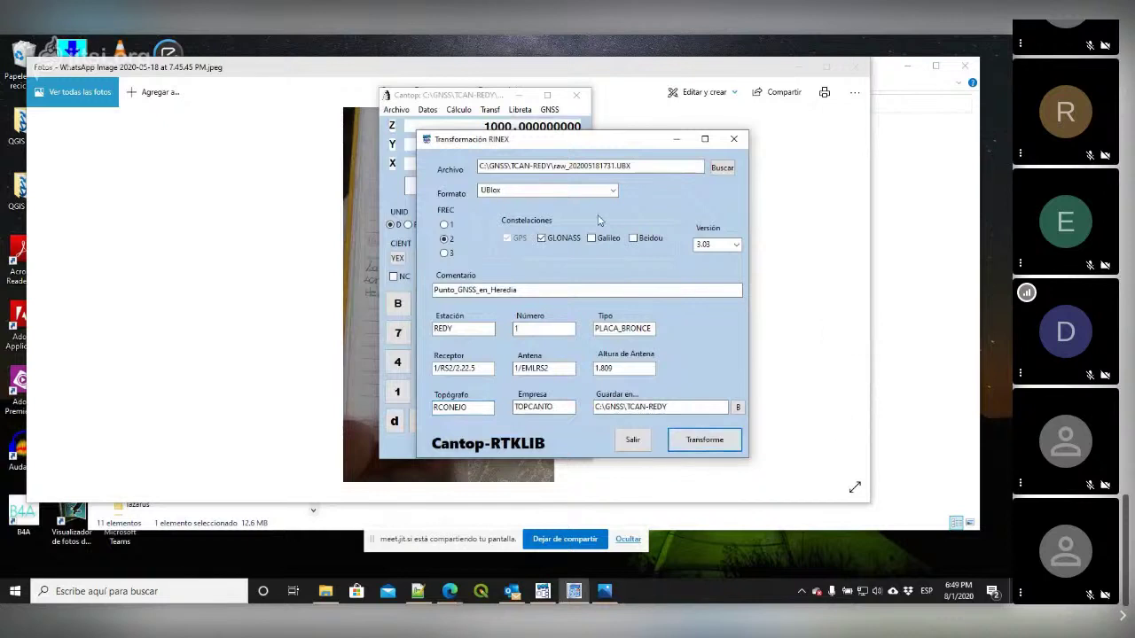
Step: Return to the TCAN-REDY folder in File Explorer and delete the REDY1390_20.sbs file
click(947, 179)
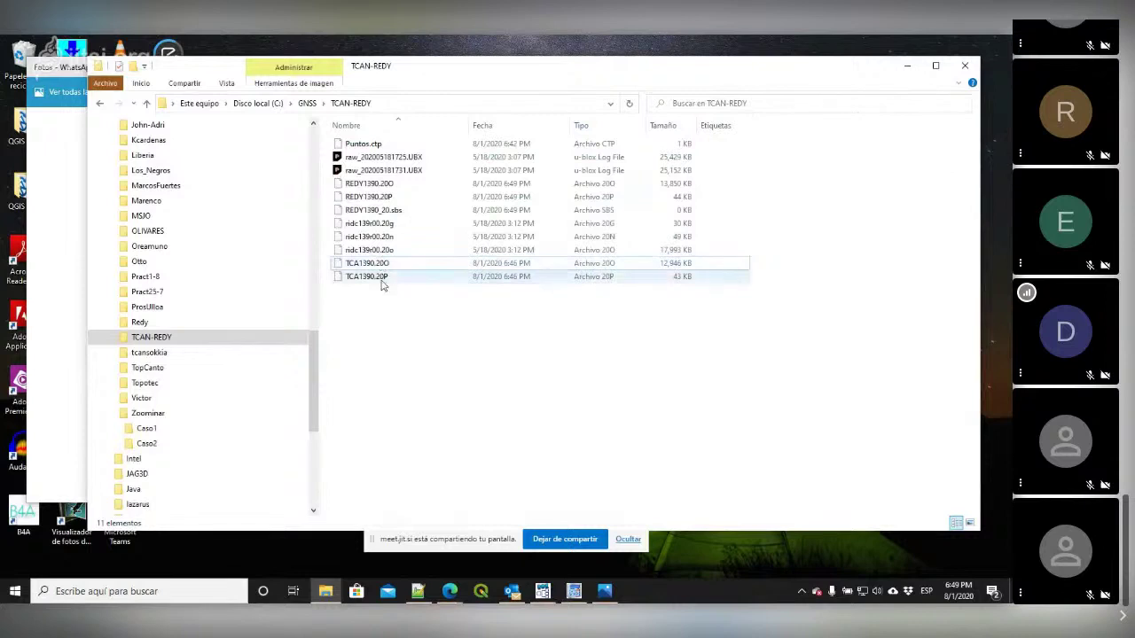
click(394, 211)
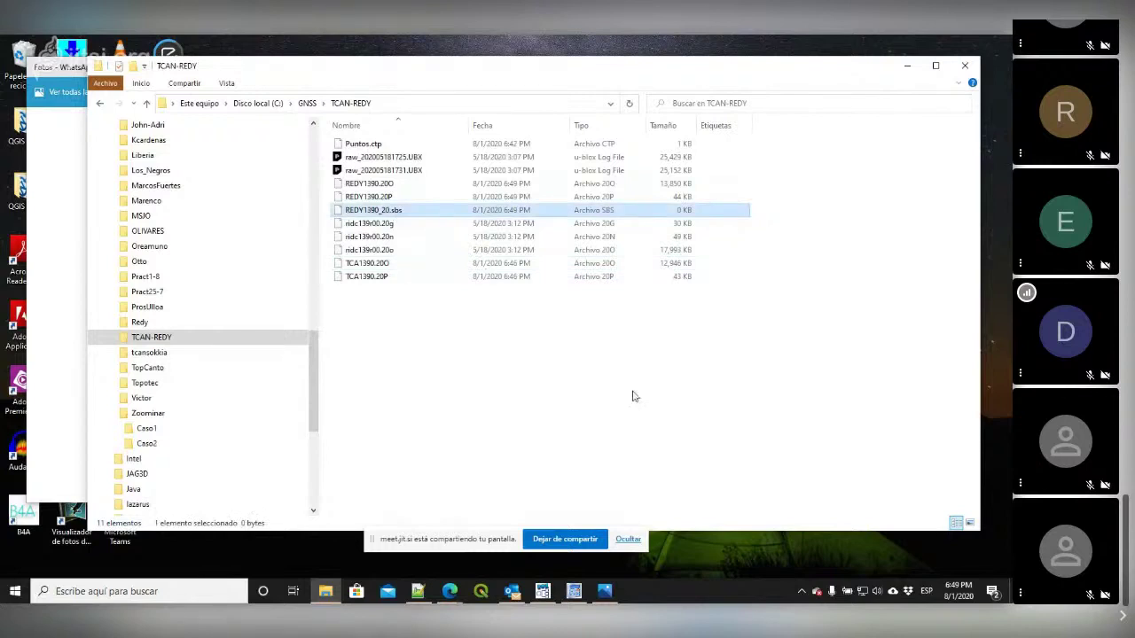
key(Delete)
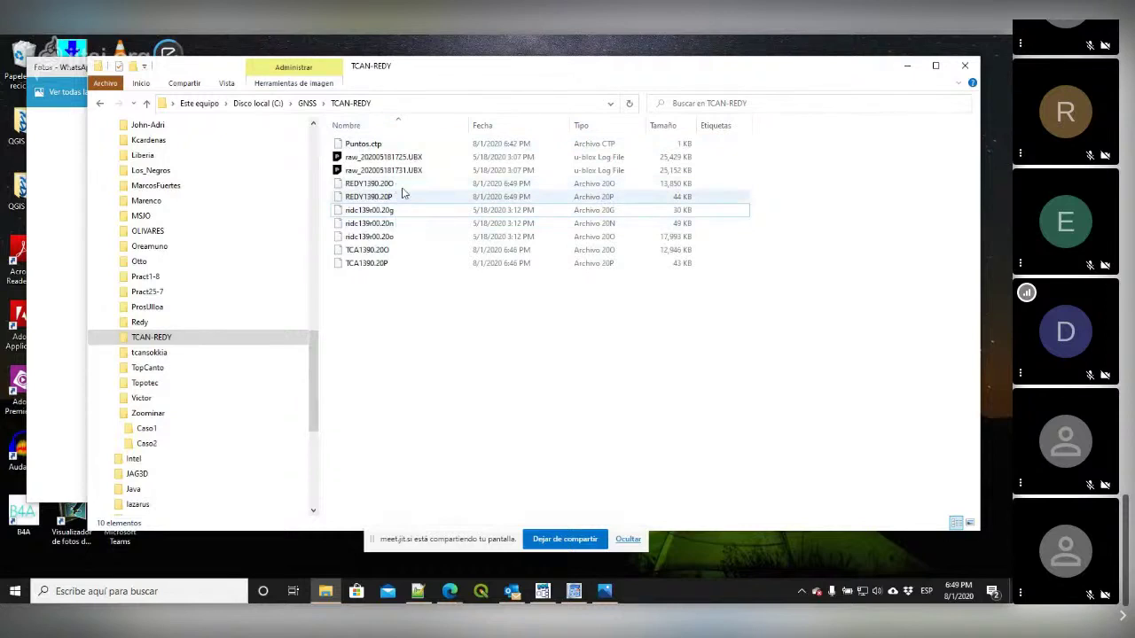
click(390, 213)
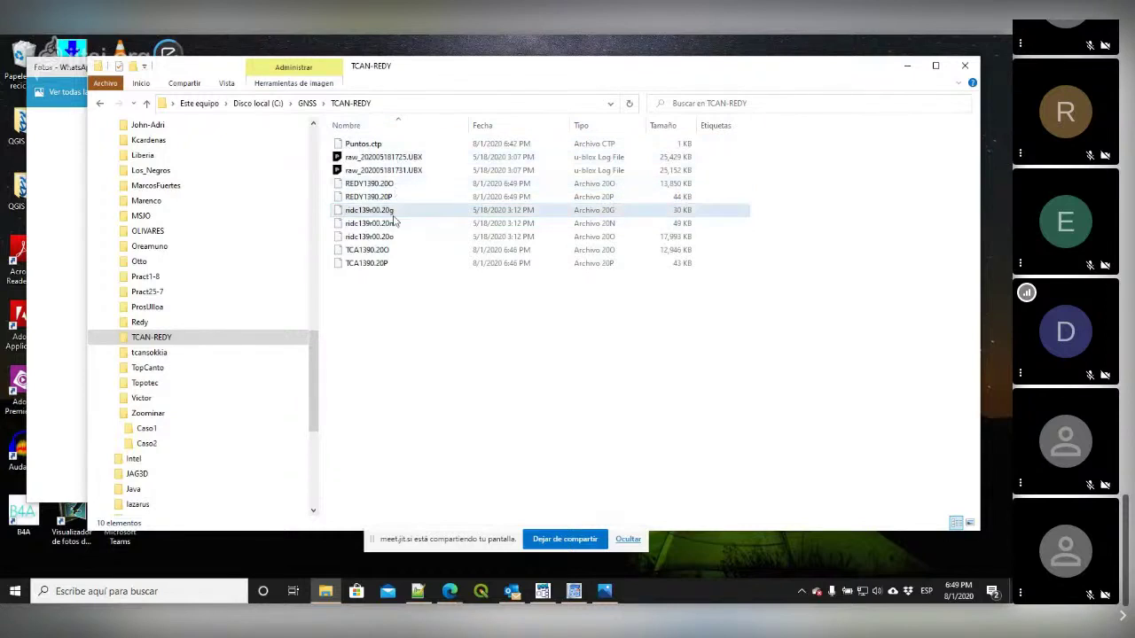
ctrl+click(378, 213)
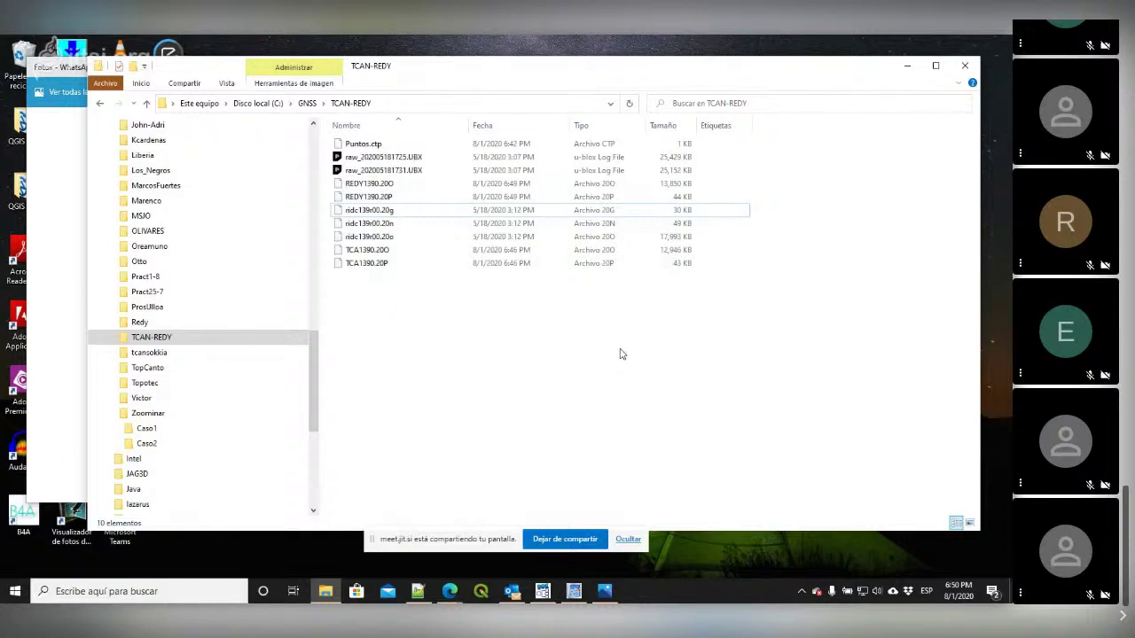
Step: Close Cantop's RINEX conversion form and return to the TCAN-REDY folder in File Explorer
click(576, 594)
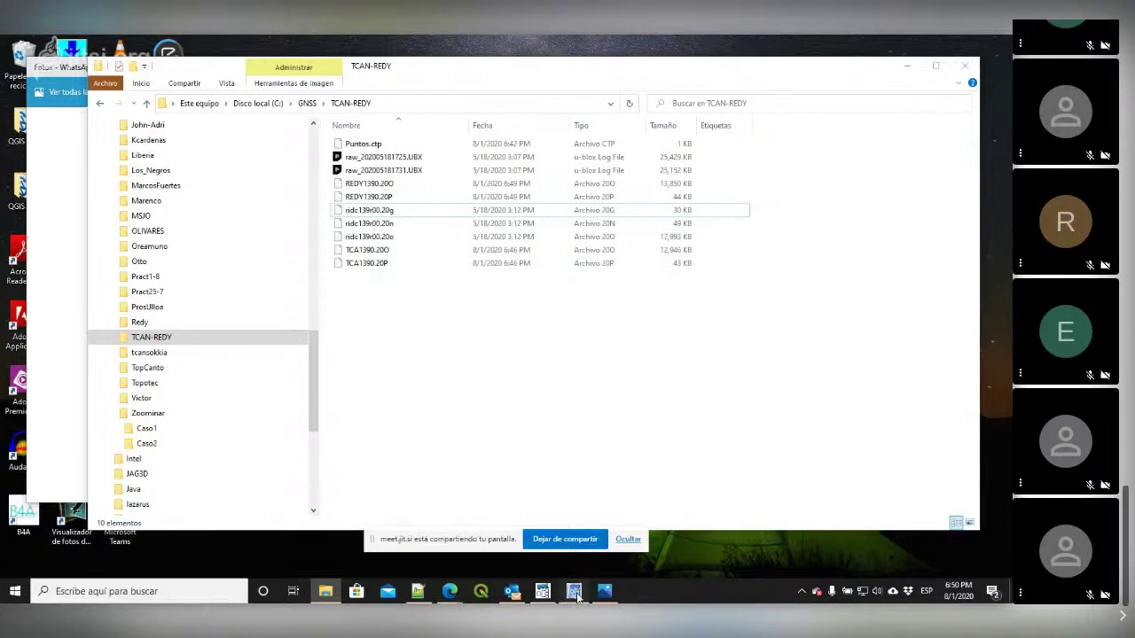
click(706, 440)
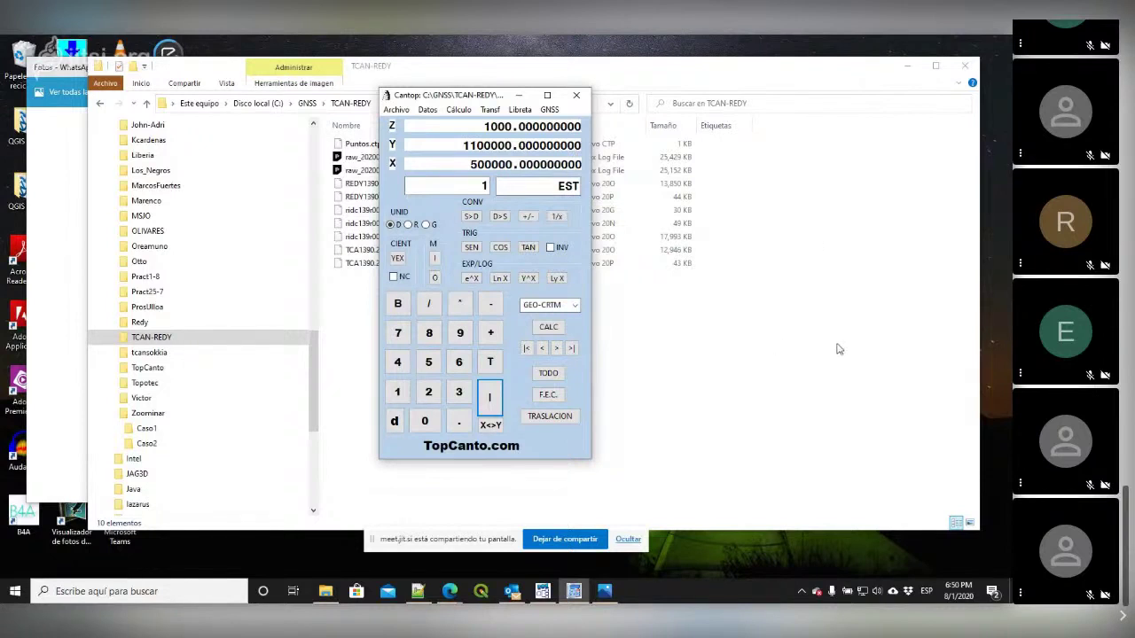
click(639, 293)
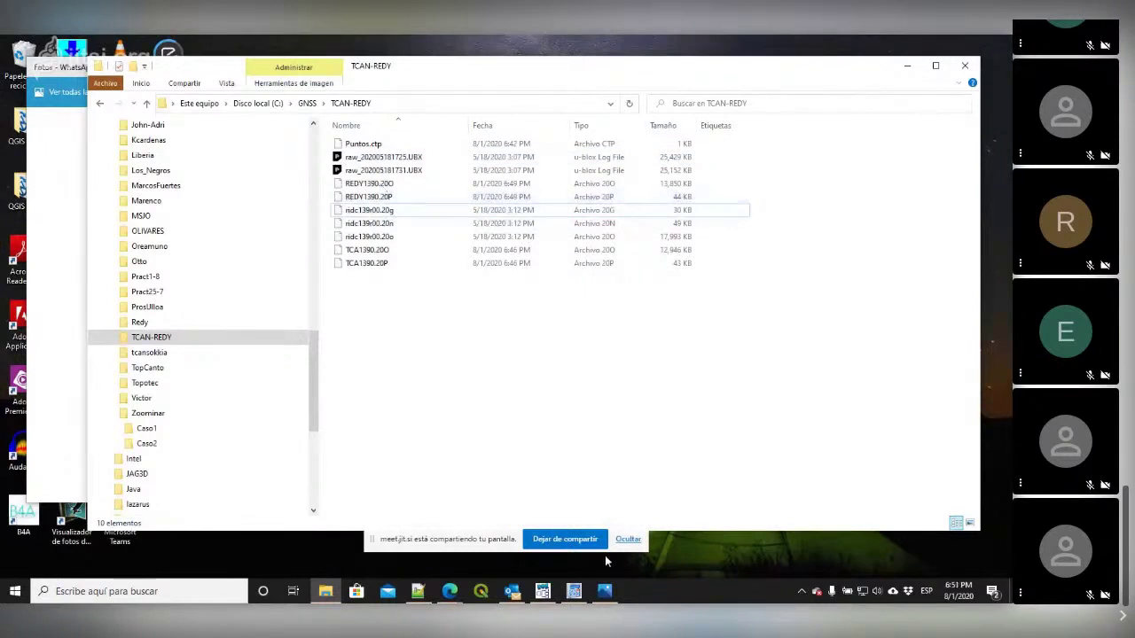
Step: Open Cantop's RINEX post-processing form with the base coordinate origin set to Archivo, and return to the TCAN-REDY folder in File Explorer
click(574, 590)
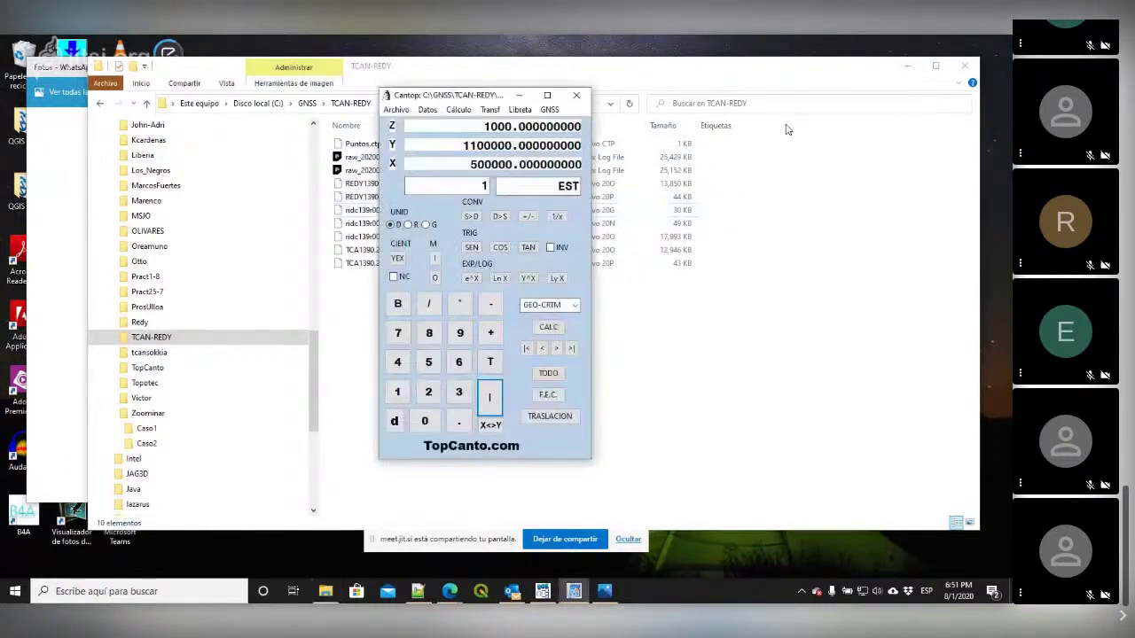
click(550, 109)
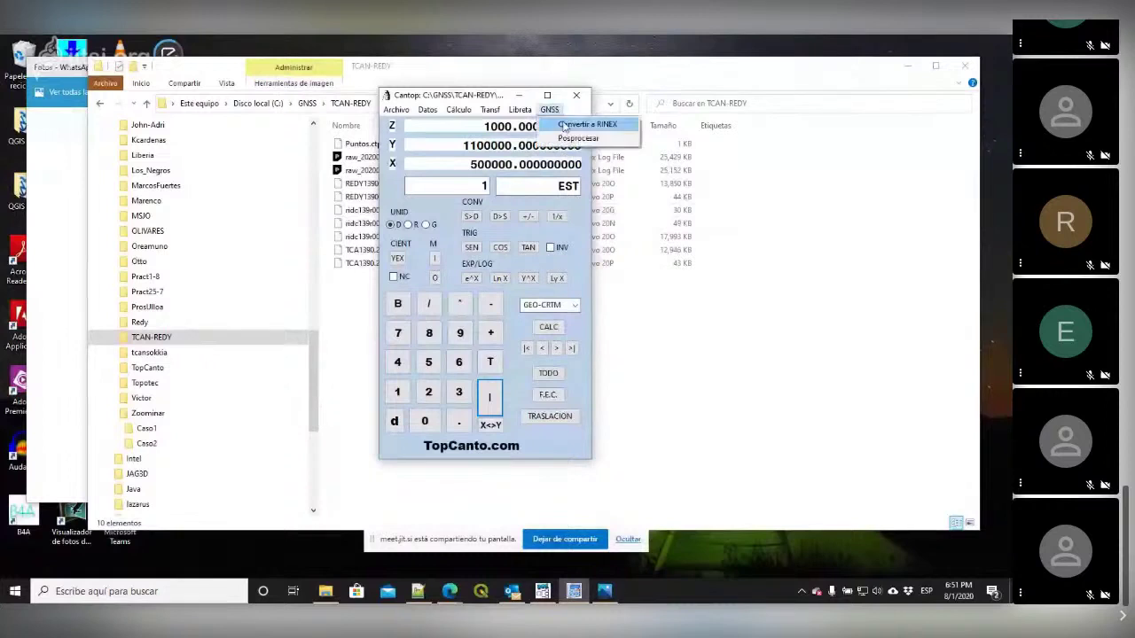
click(611, 142)
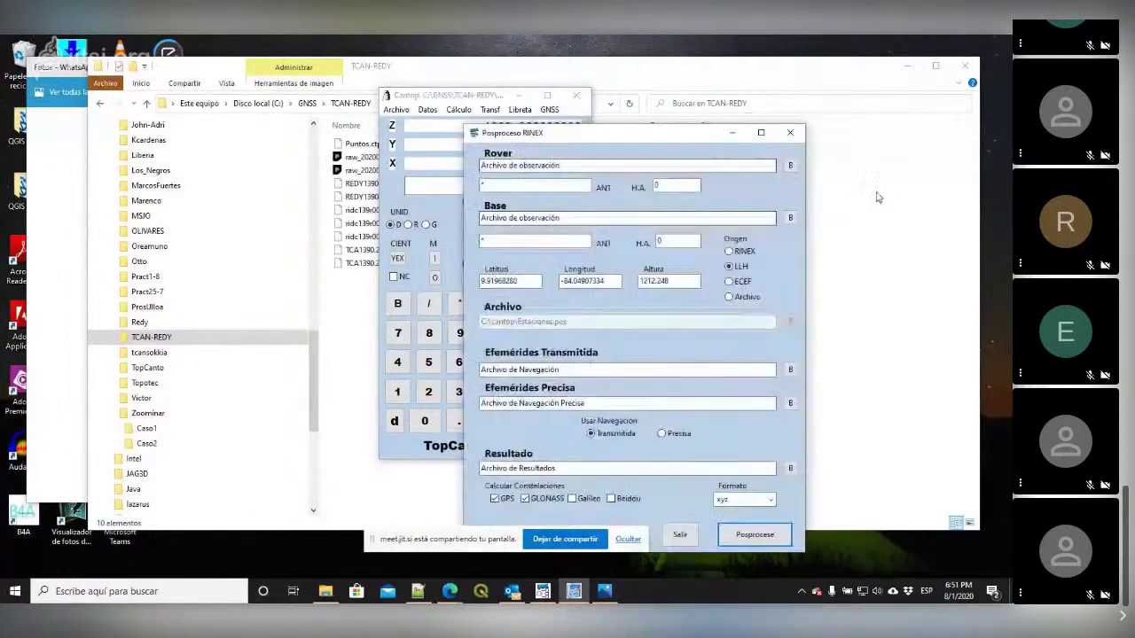
drag(632, 149, 322, 92)
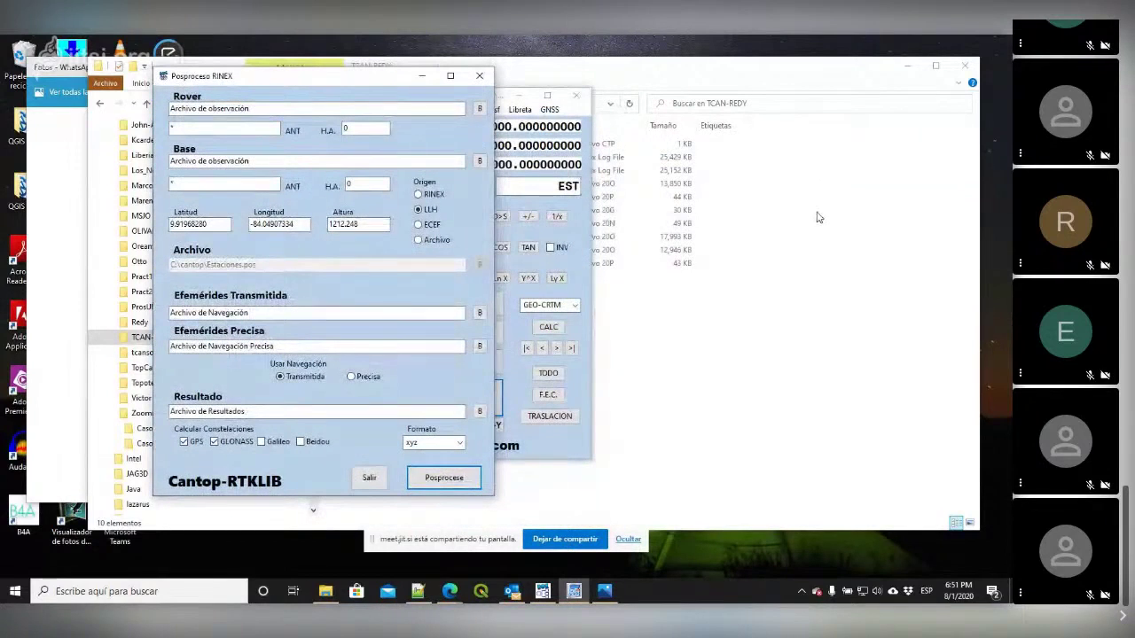
click(419, 240)
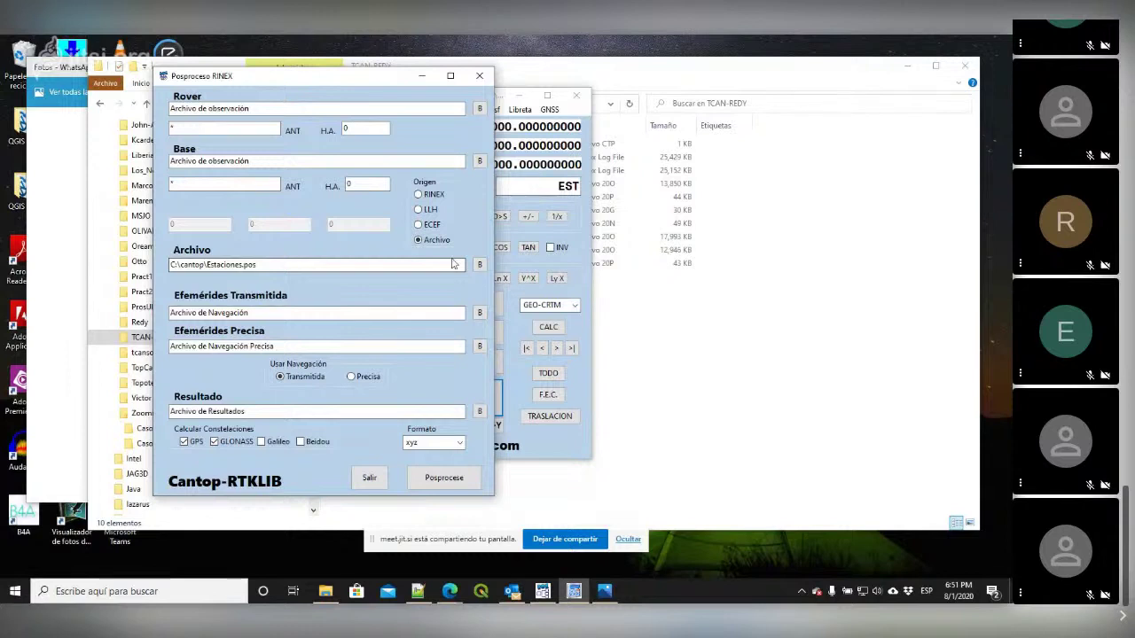
click(695, 331)
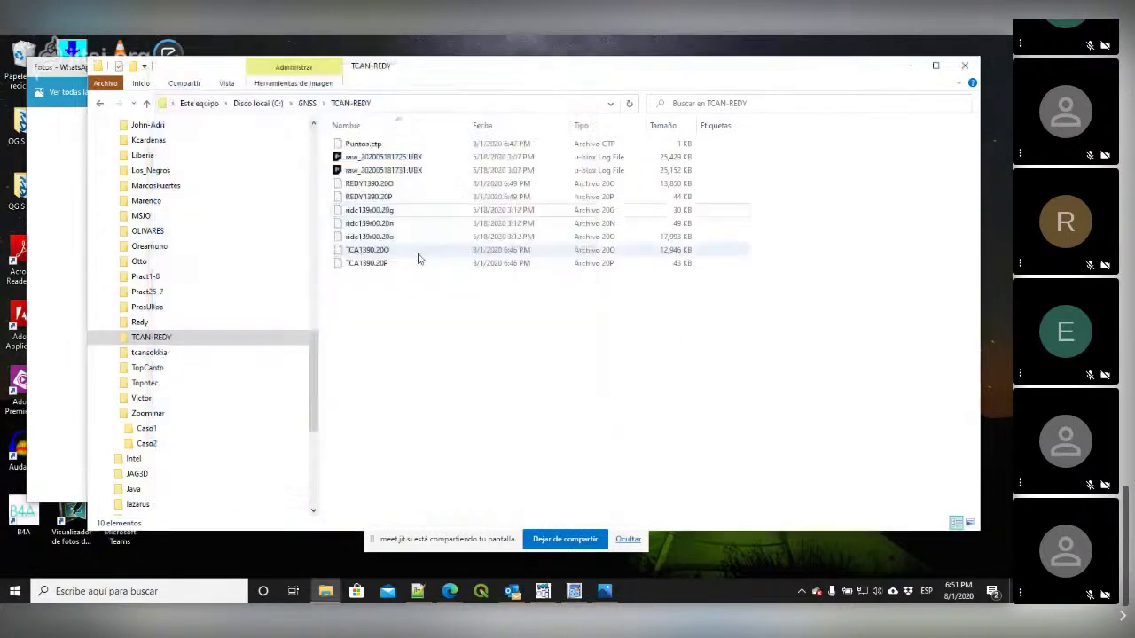
Step: Open ridc139r00.20o in Notepad++ and examine the marker name and antenna type in its RINEX header
click(355, 236)
right_click(355, 237)
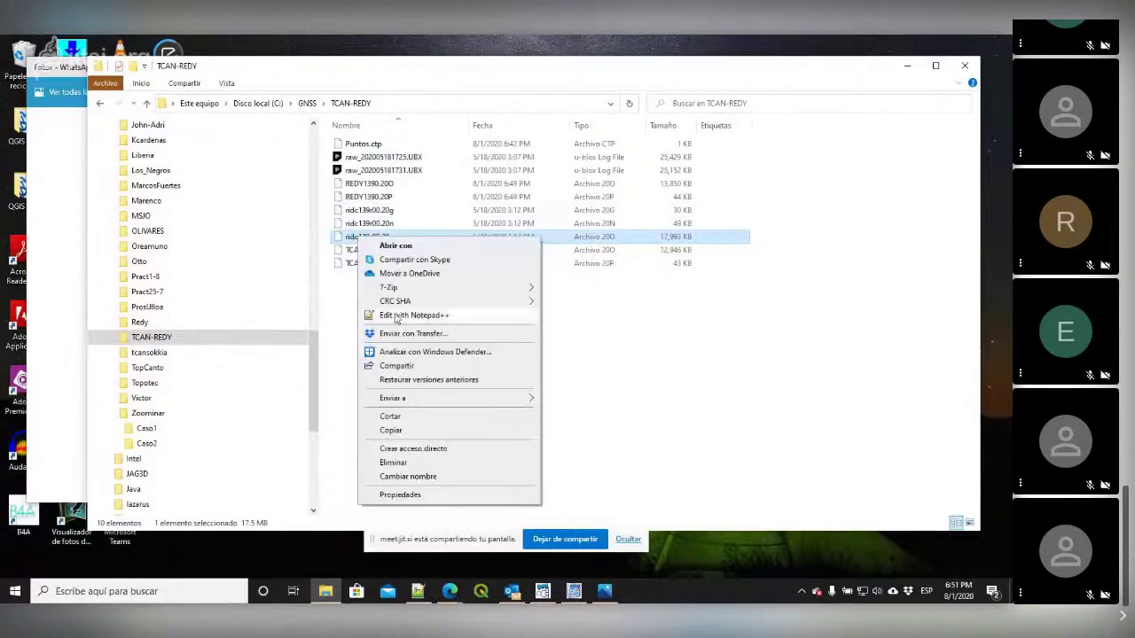
click(425, 313)
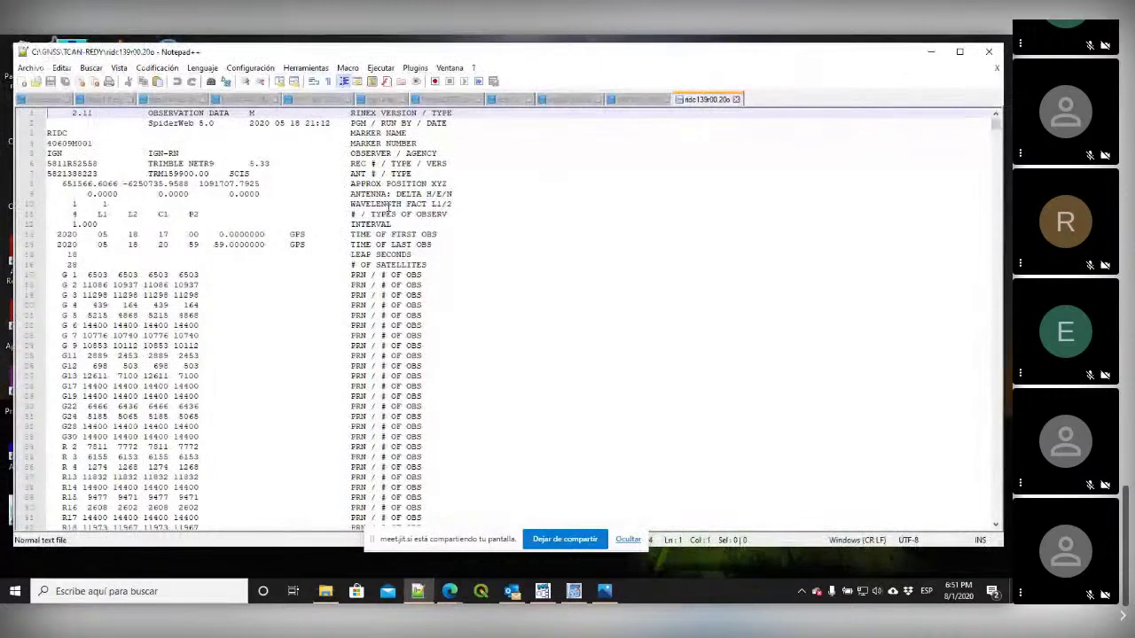
click(78, 130)
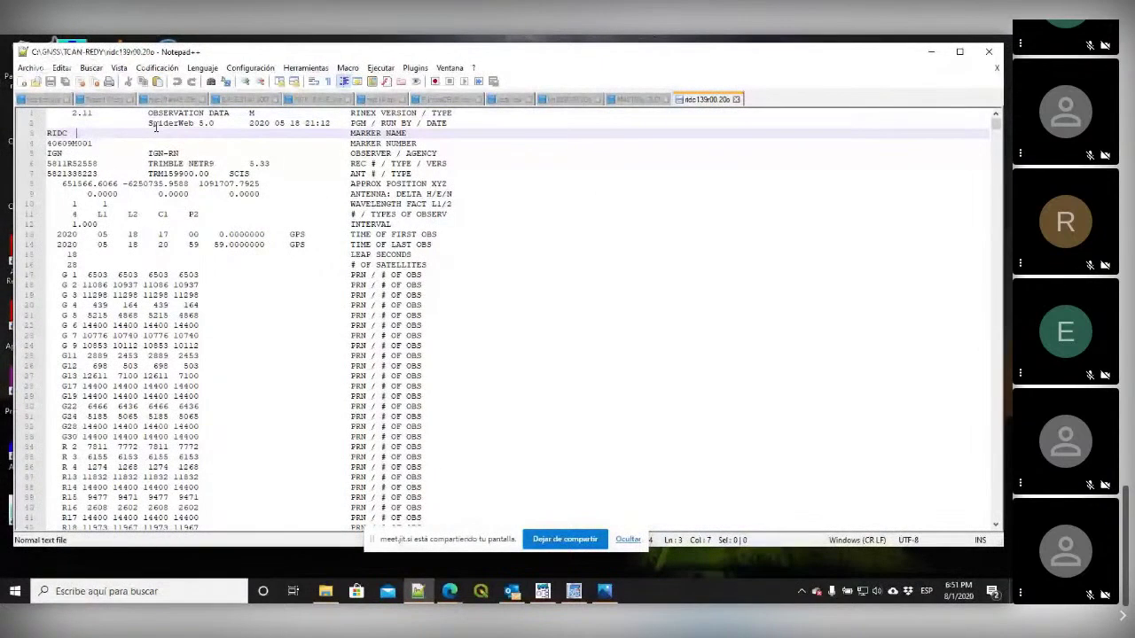
click(71, 132)
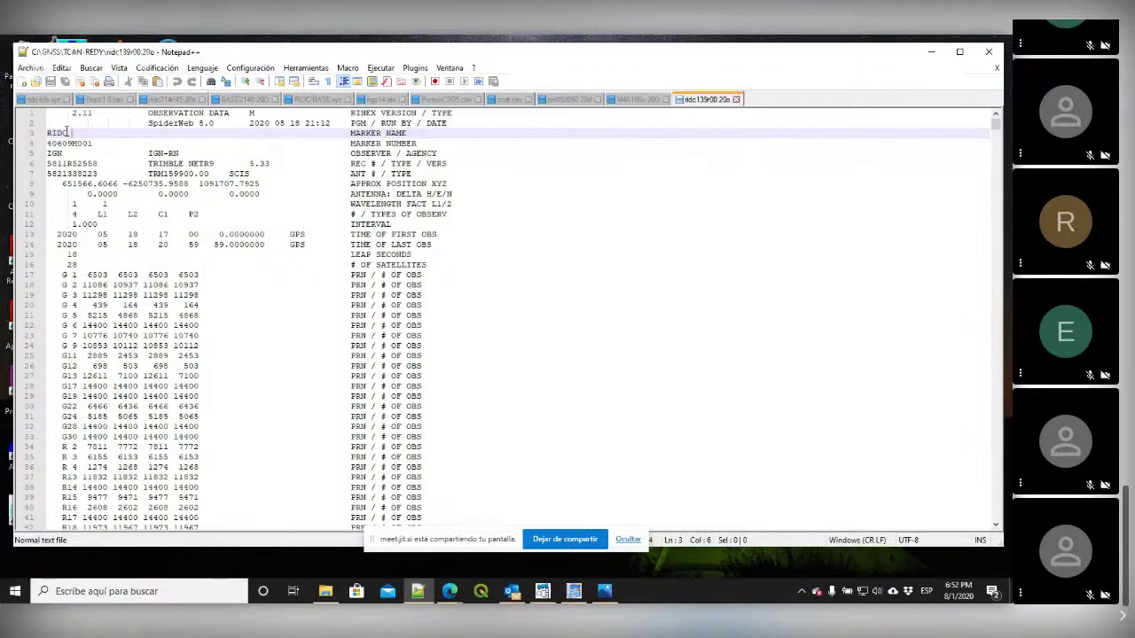
click(163, 173)
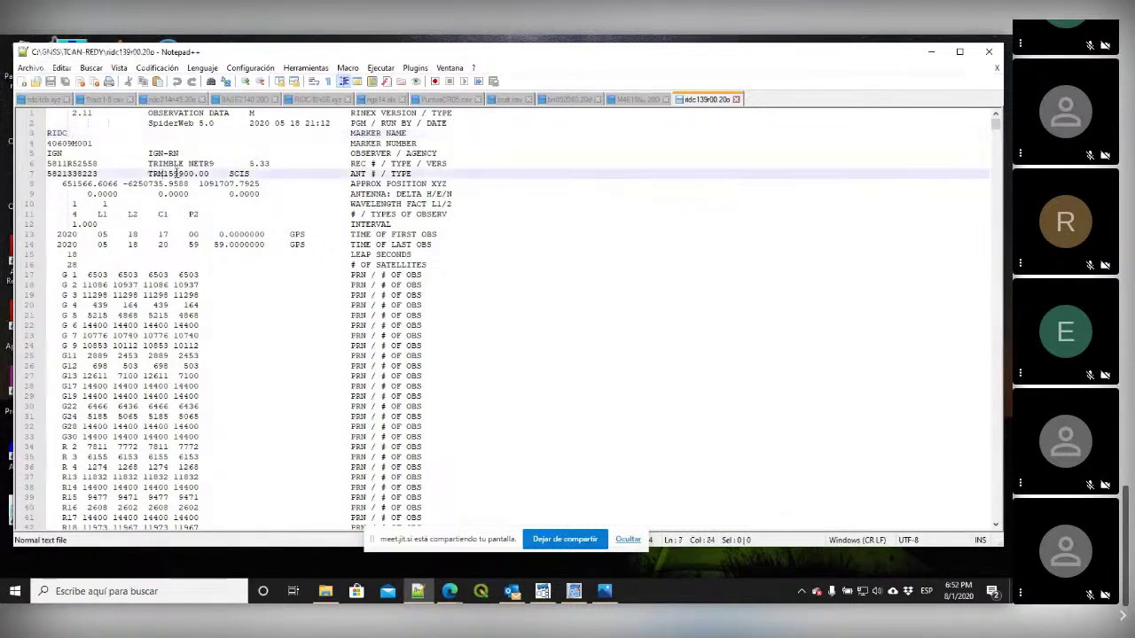
click(214, 173)
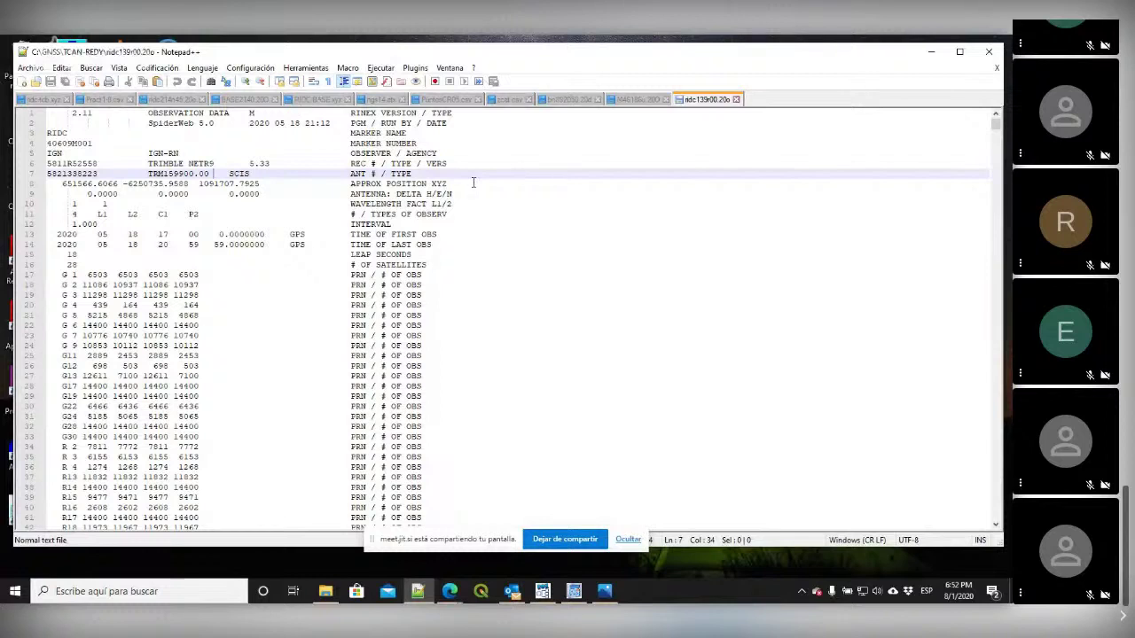
Step: Return to Cantop's RINEX post-processing form and set the base observation file to ridc139r00.20o from TCAN-REDY
click(573, 591)
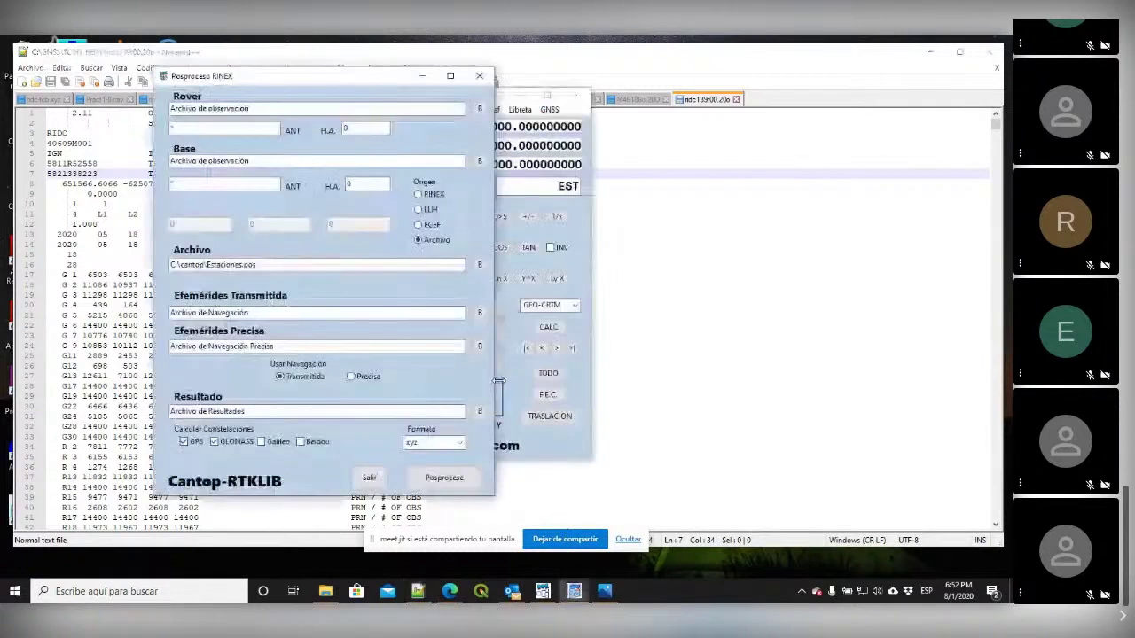
click(478, 168)
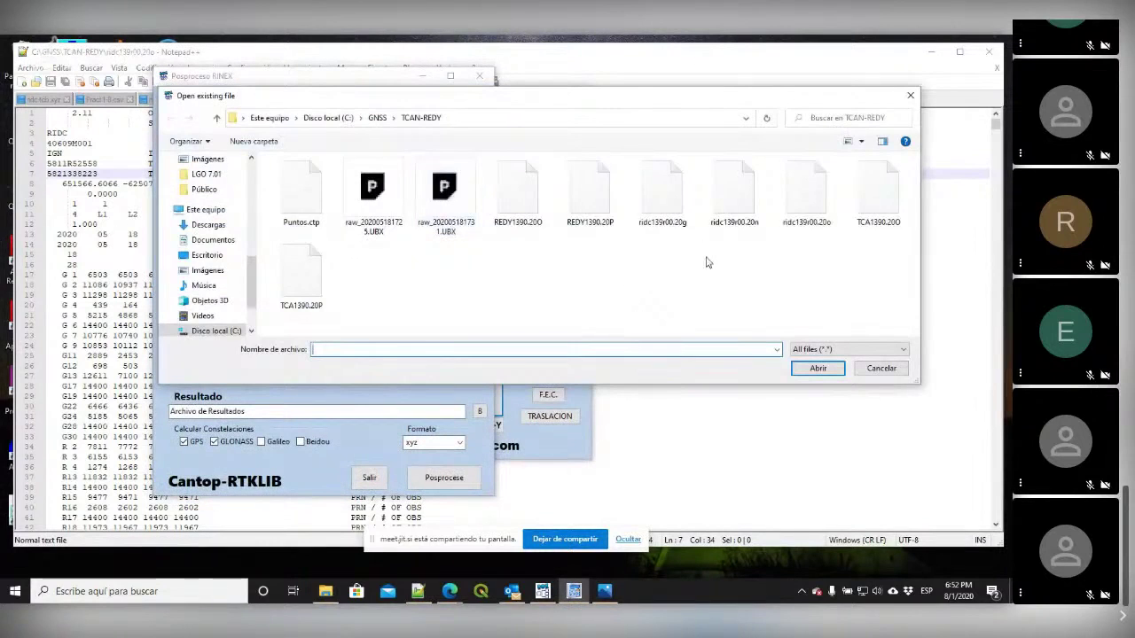
click(807, 211)
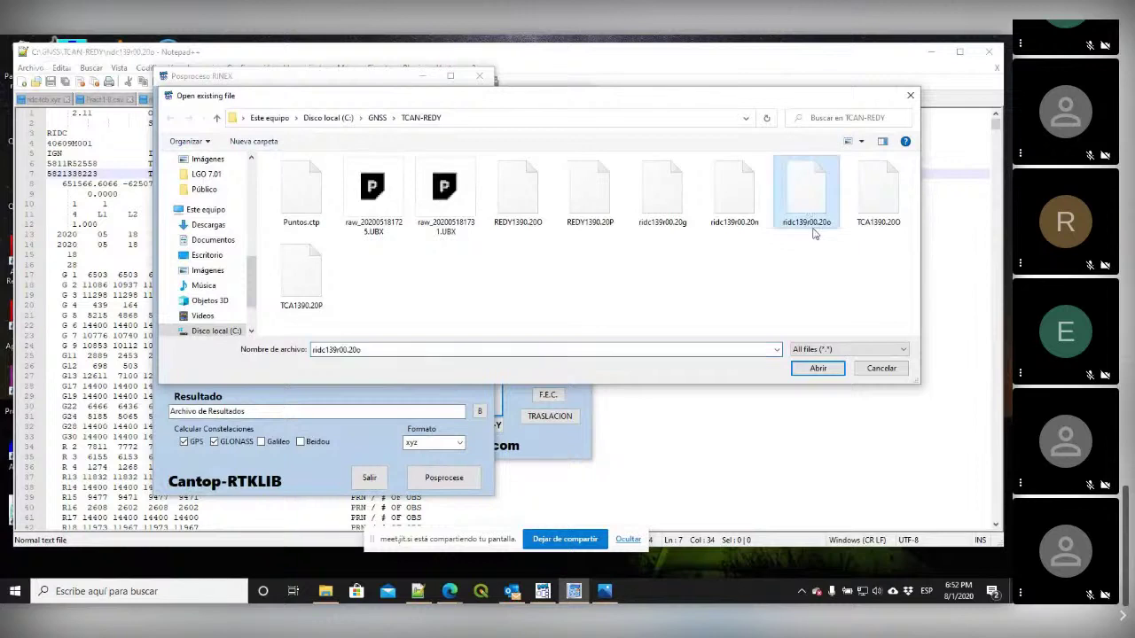
click(819, 368)
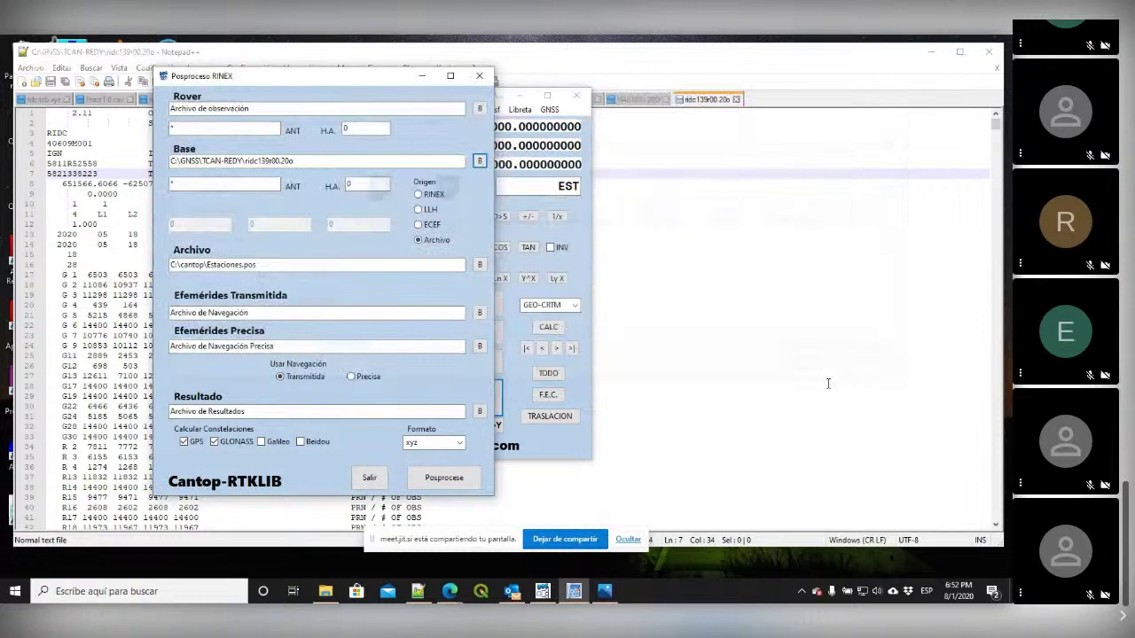
click(177, 182)
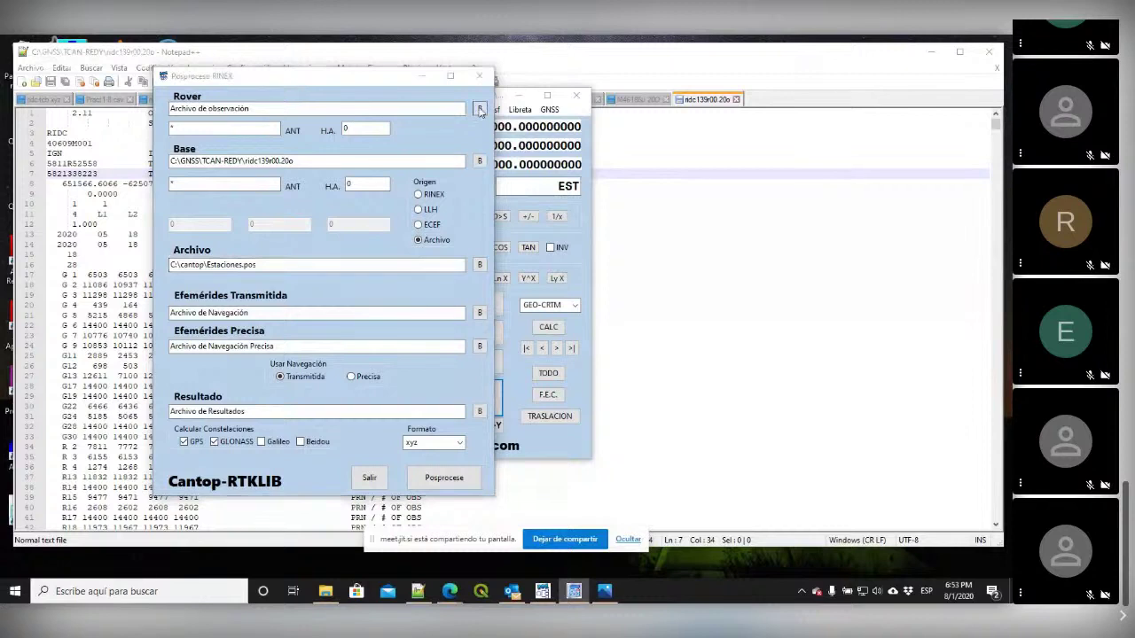
Step: Set the rover observation file to TCA1390.20O and the broadcast ephemeris file to TCA1390.20P, both from TCAN-REDY
key(Return)
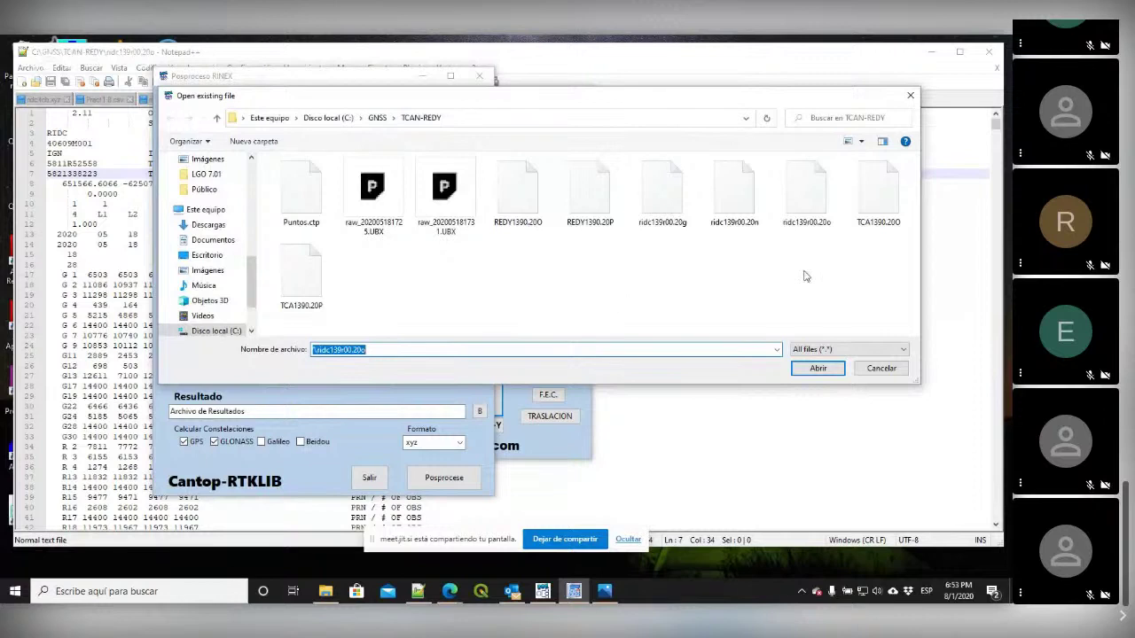
click(891, 203)
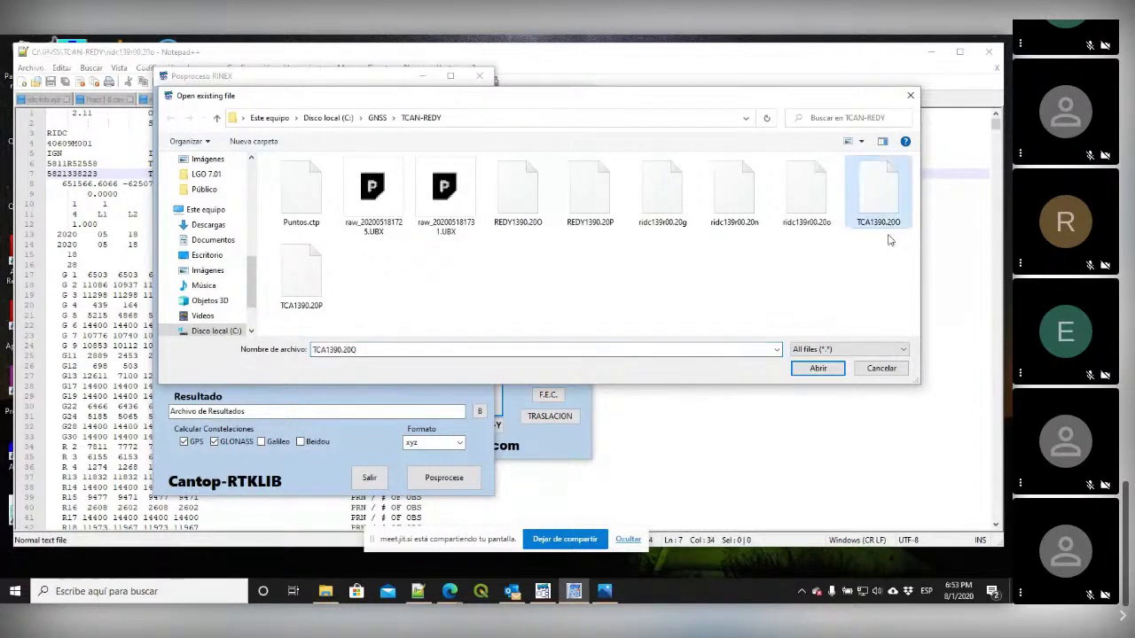
click(818, 368)
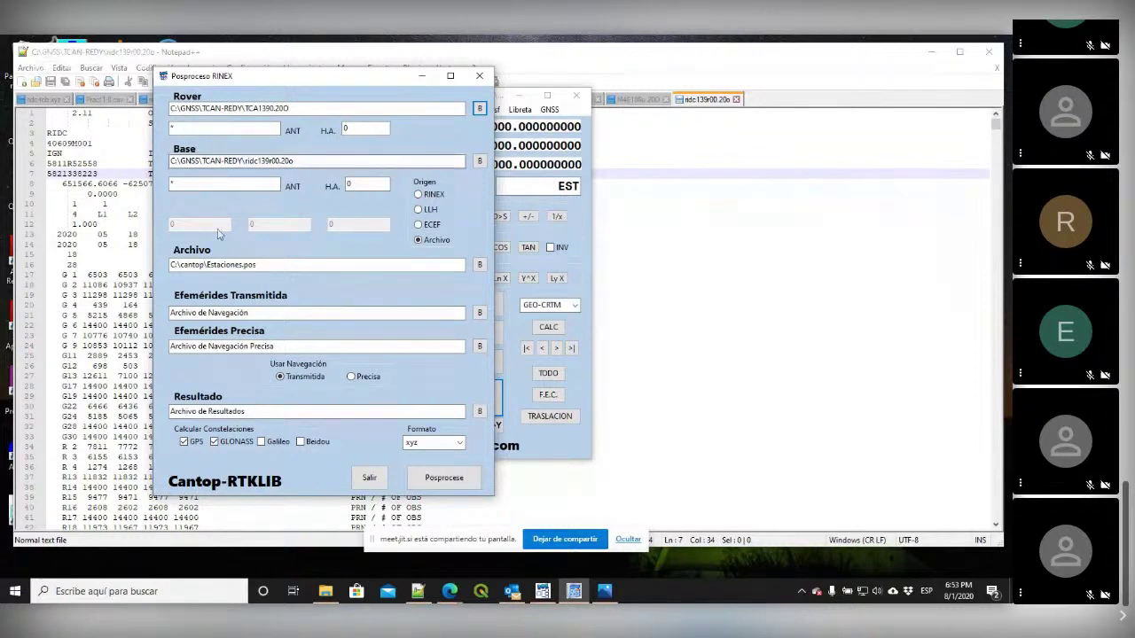
click(480, 314)
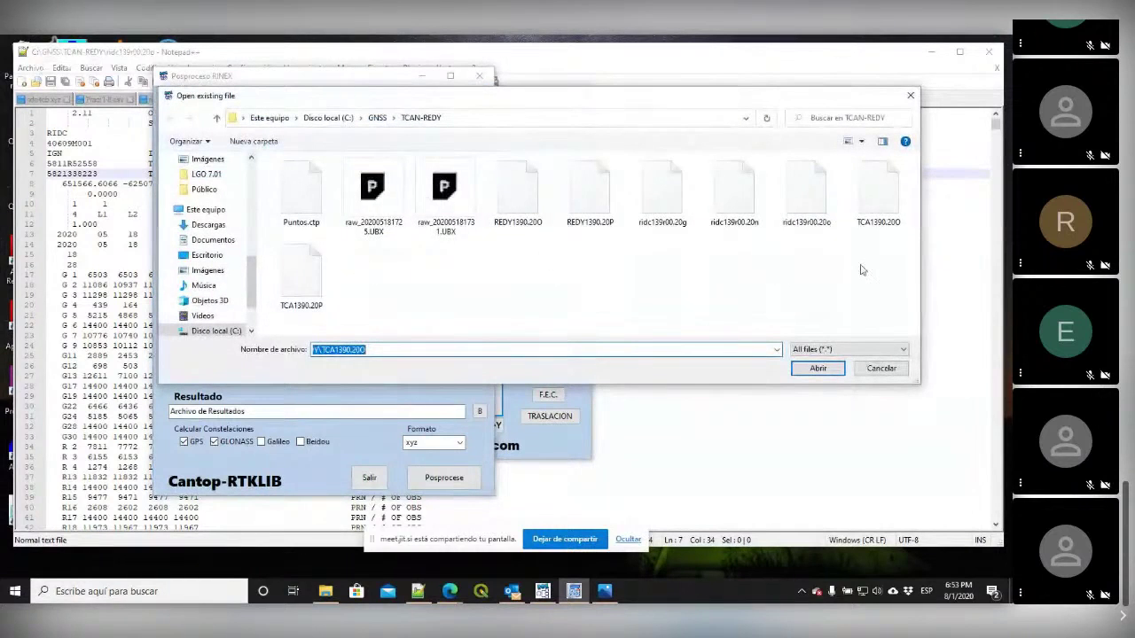
click(302, 282)
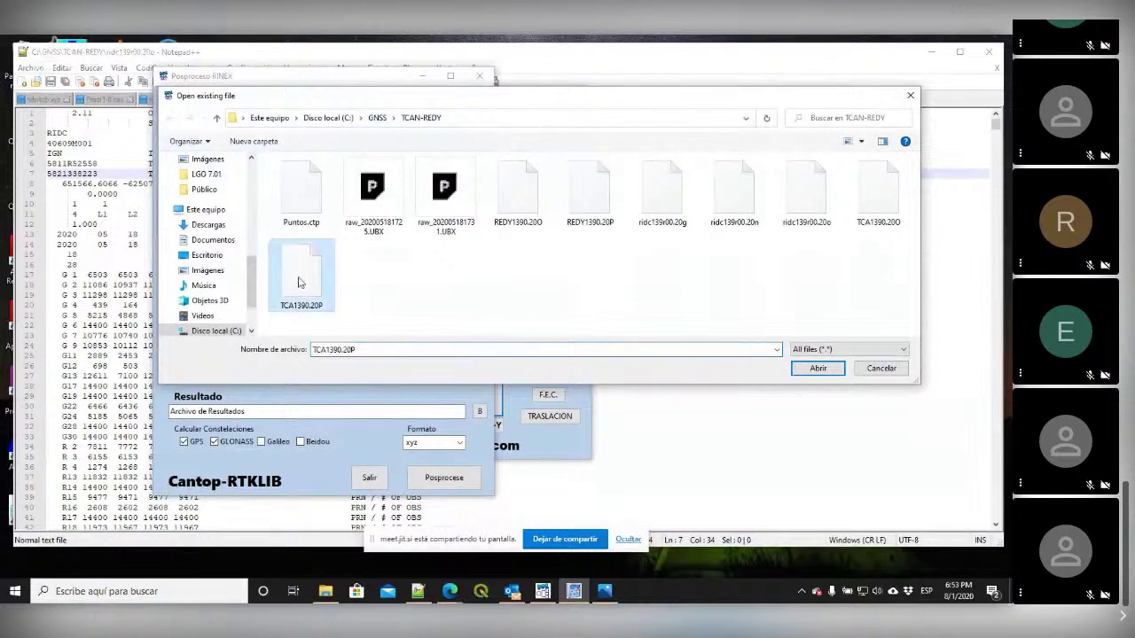
click(818, 368)
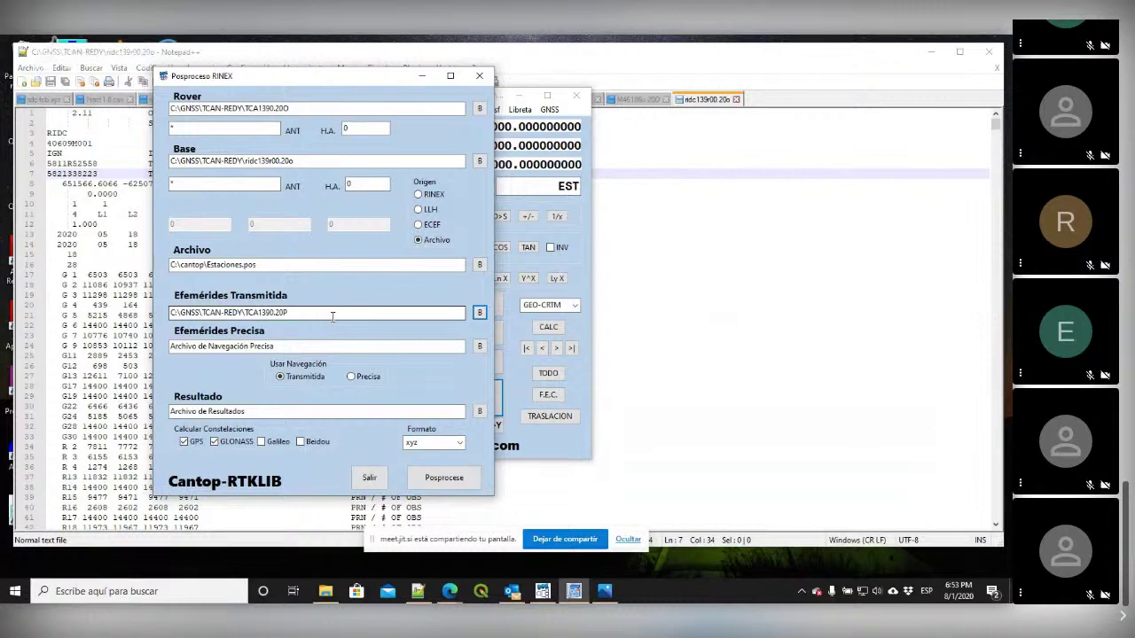
Step: In File Explorer, copy igl21061.sp3 and igs21061.sp3 from the Zoominar\Caso1 folder into the TCAN-REDY folder
click(326, 592)
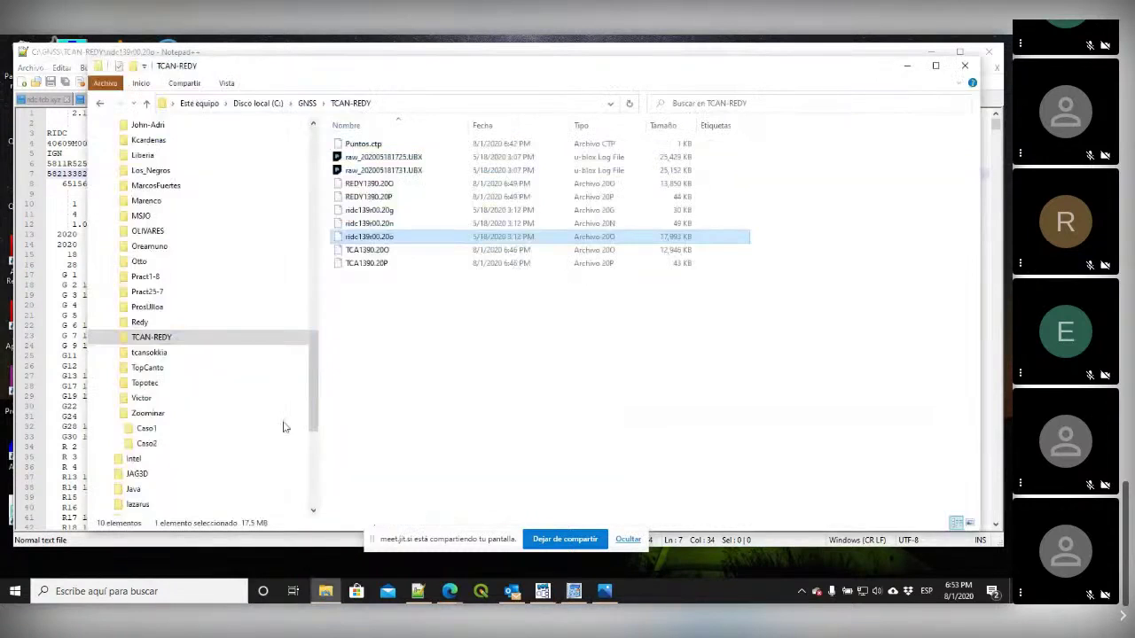
click(147, 429)
click(397, 172)
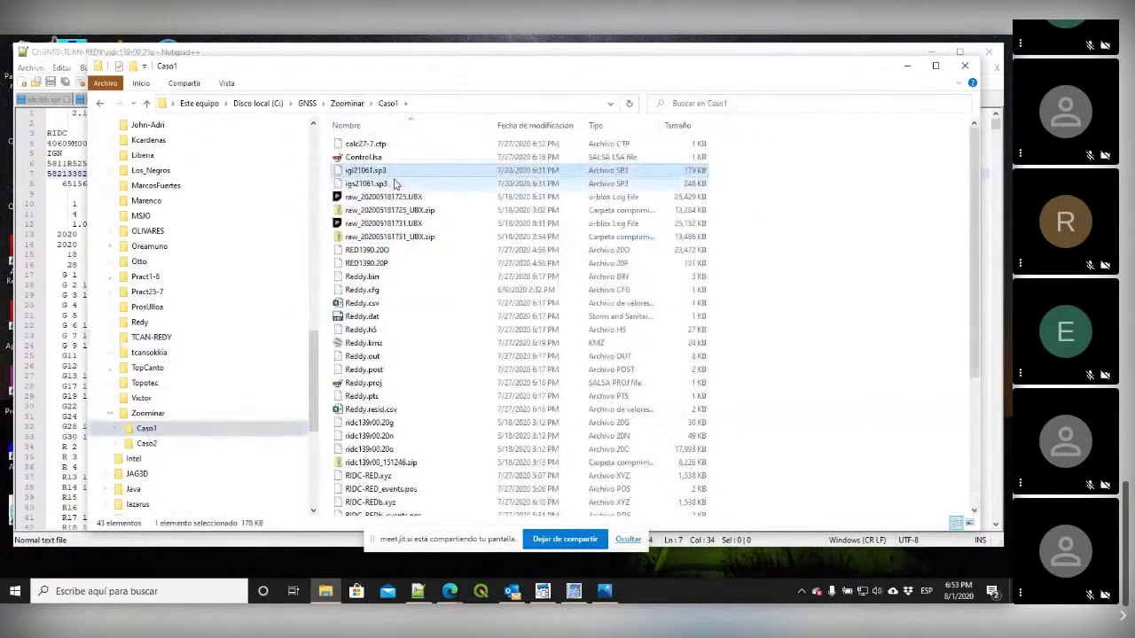
shift+click(394, 184)
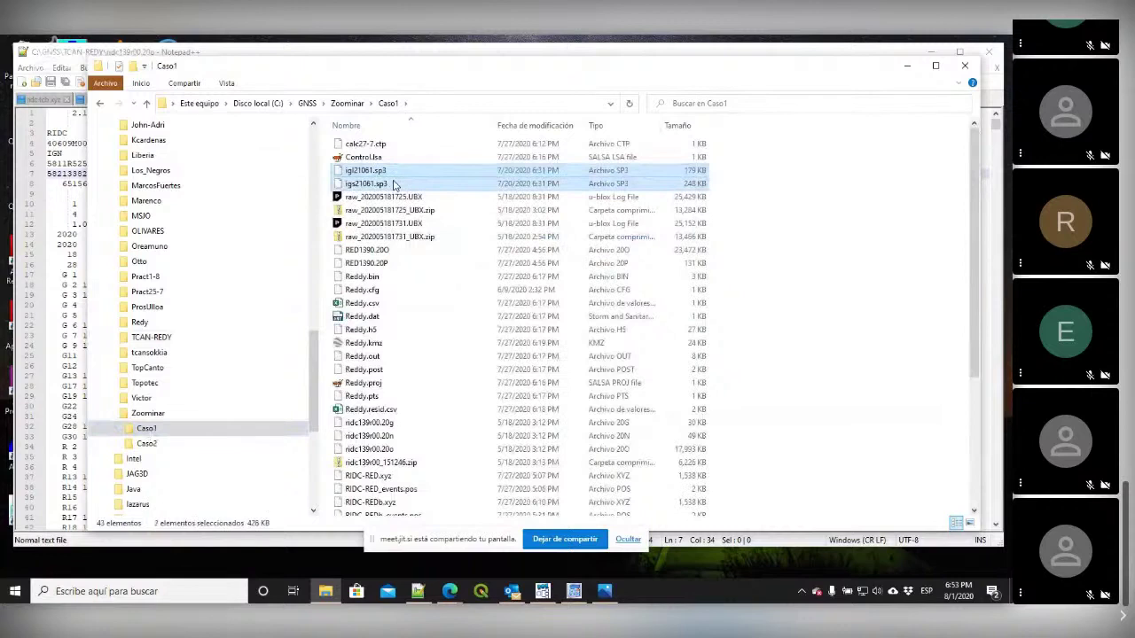
right_click(394, 184)
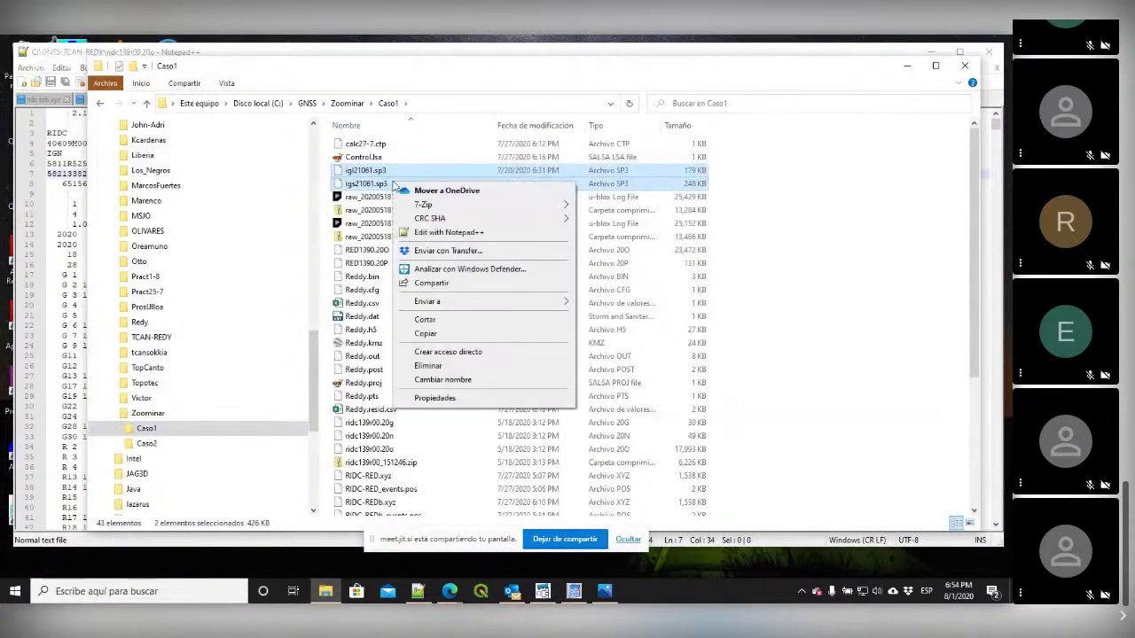
click(426, 334)
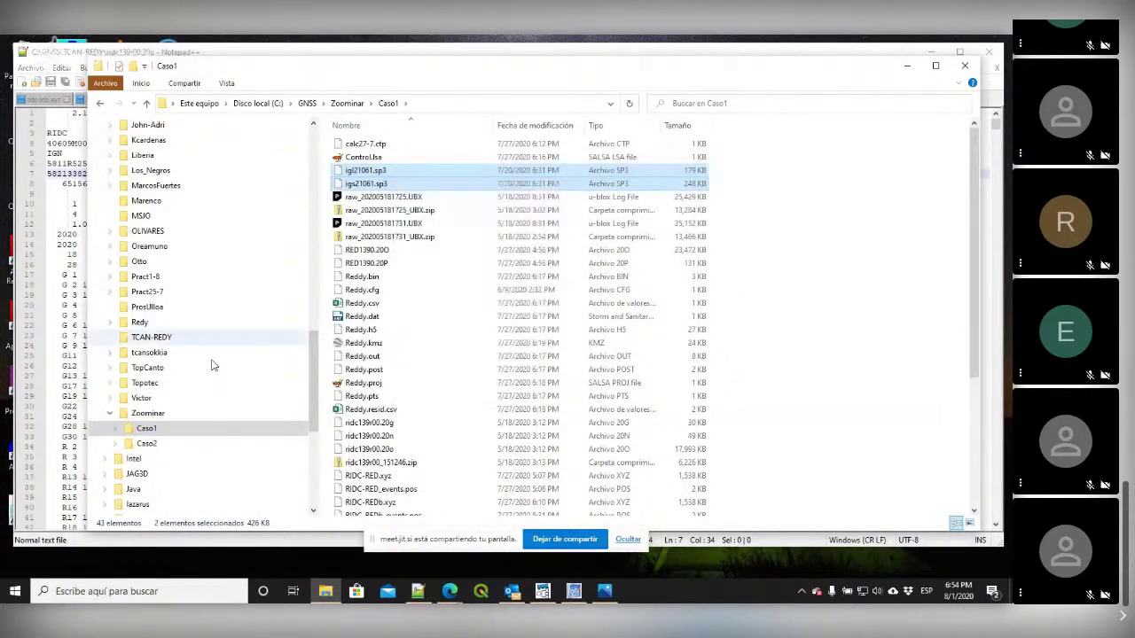
click(164, 338)
right_click(389, 378)
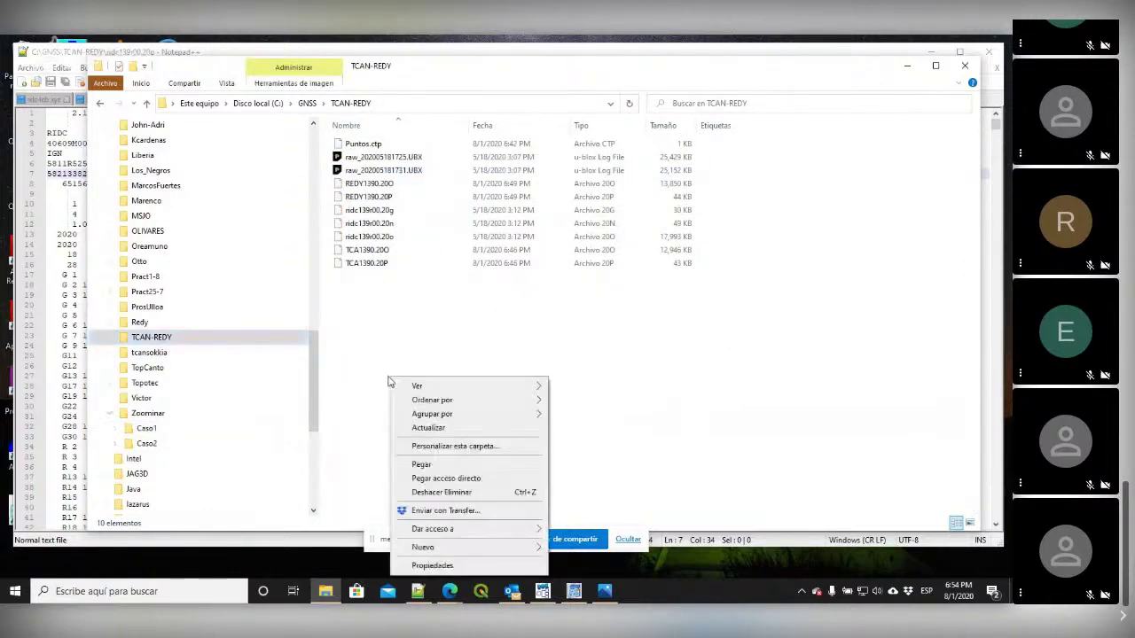
click(421, 465)
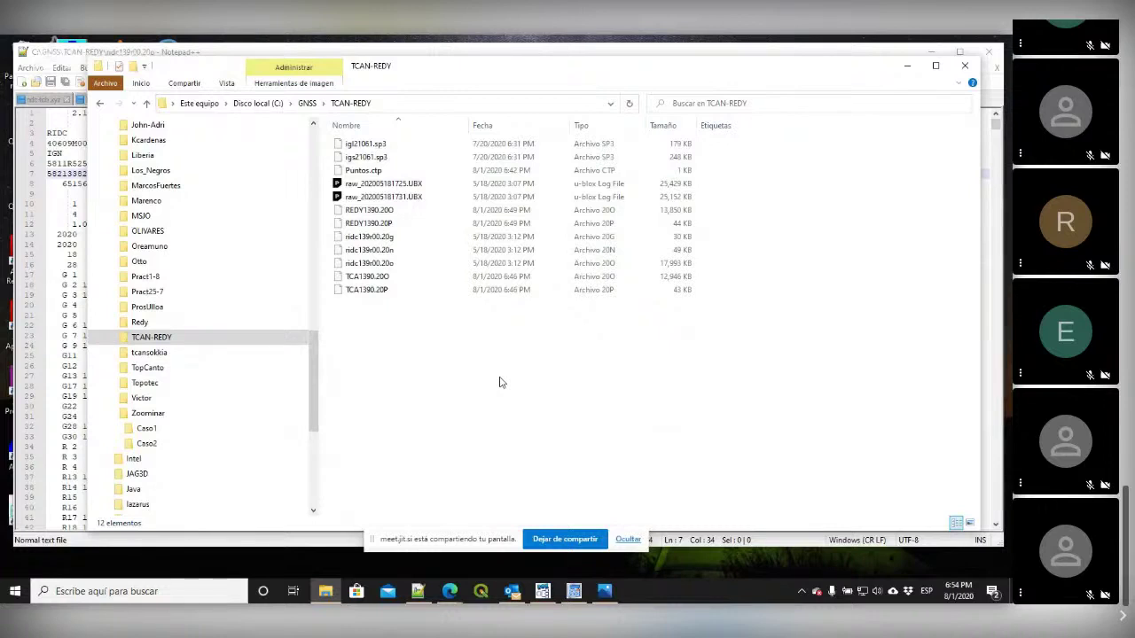
Step: Back in Cantop's post-processing form, set the precise ephemeris file to ig*21061.sp3 in TCAN-REDY and choose Precisa as the navigation used
key(alt+Tab)
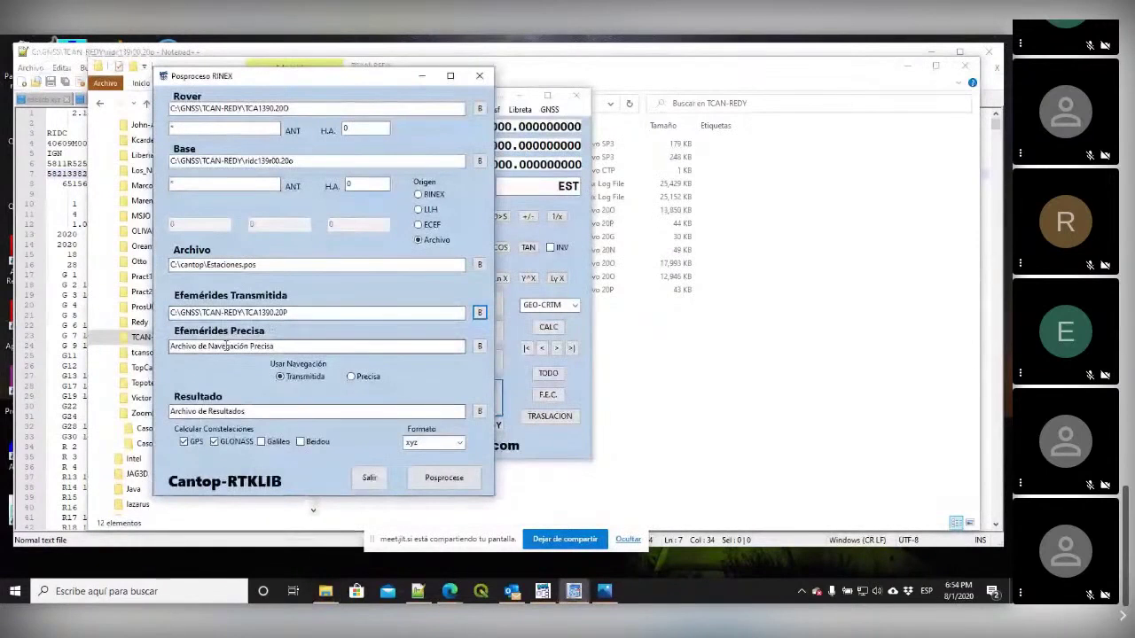
click(478, 348)
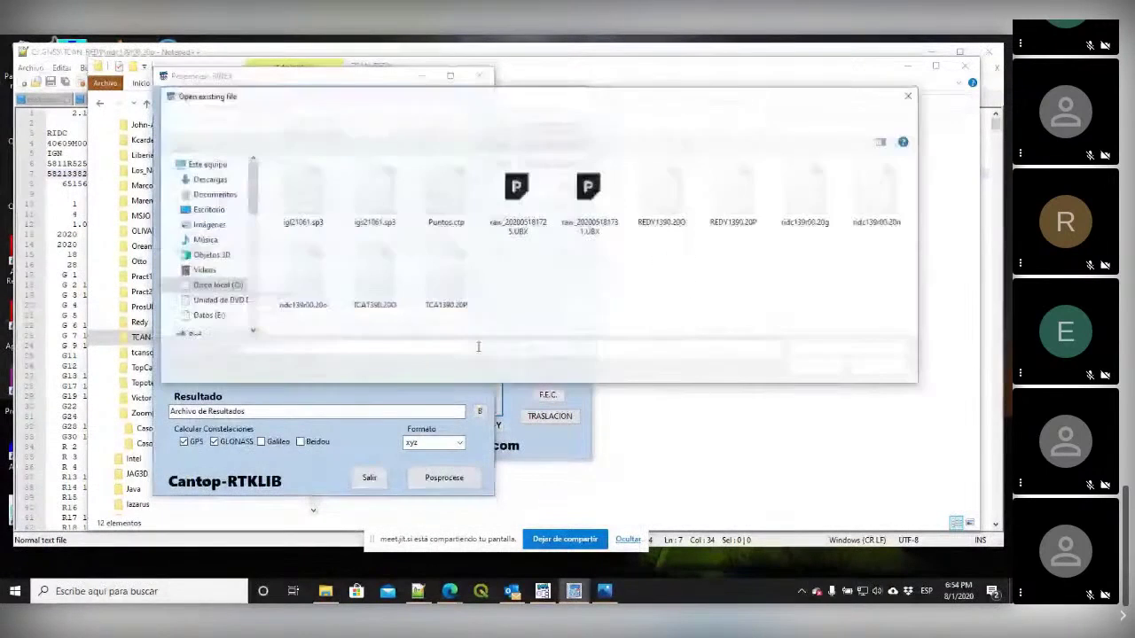
click(300, 189)
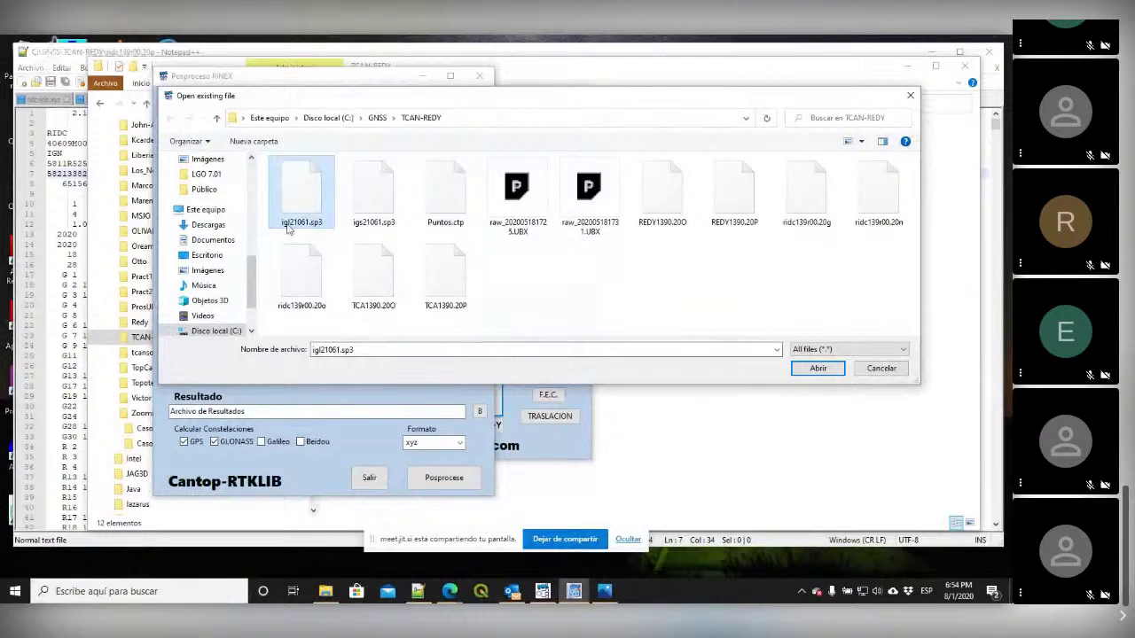
click(825, 371)
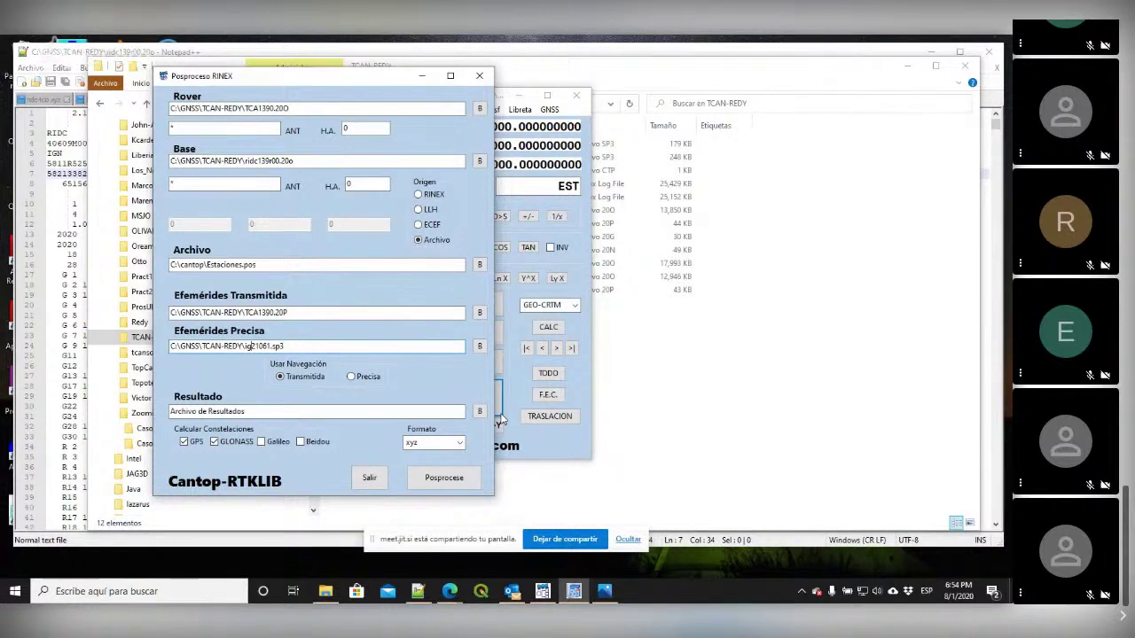
text(s)
click(364, 380)
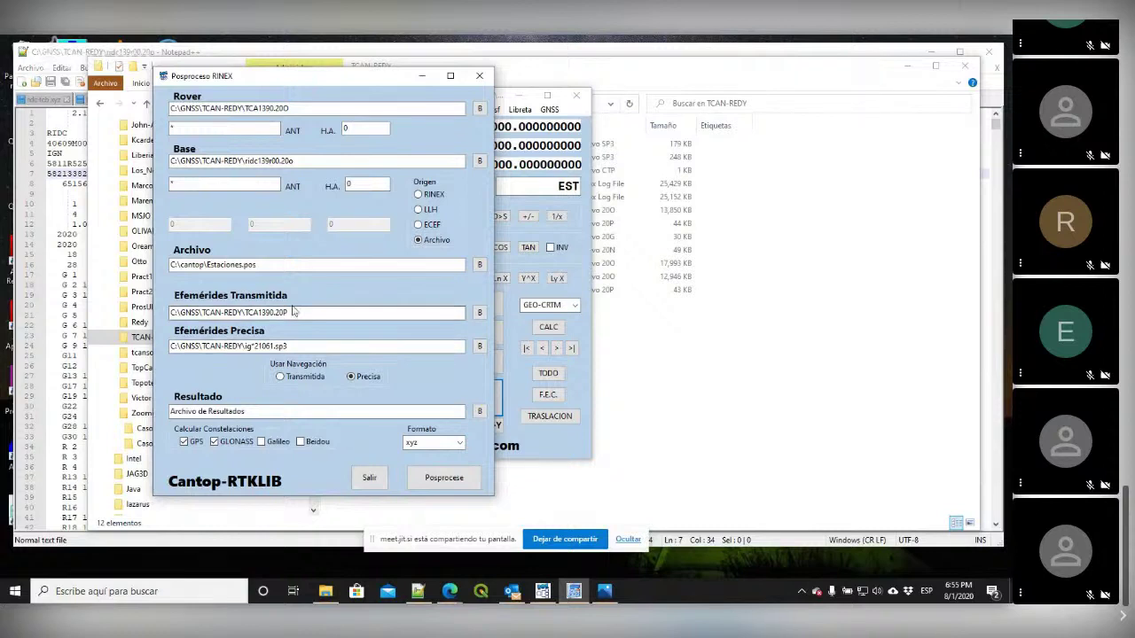
click(325, 313)
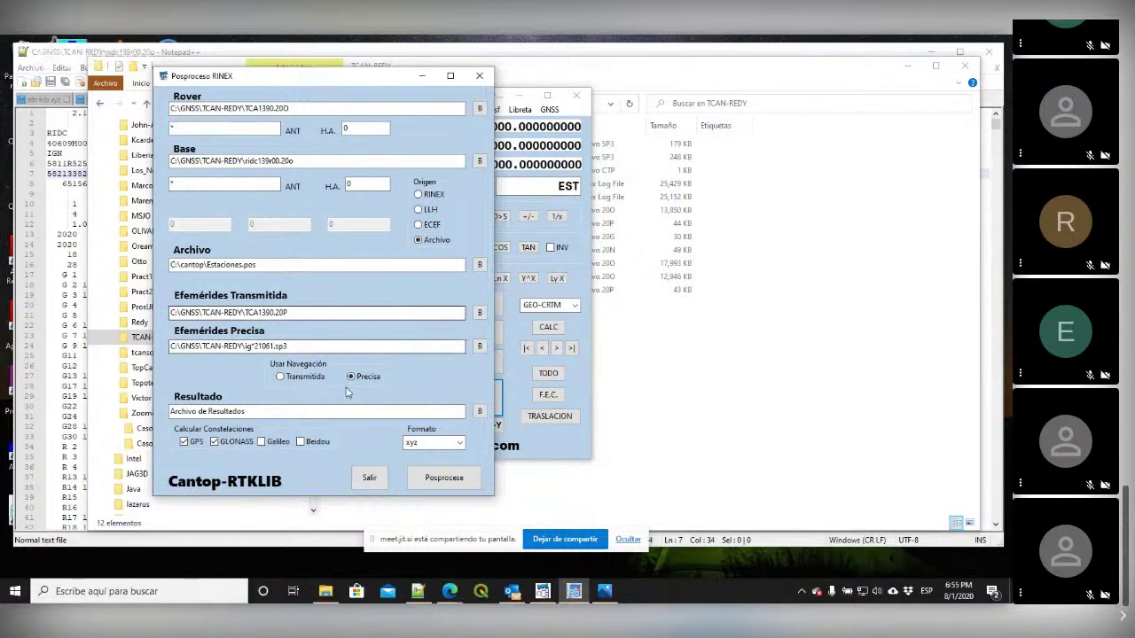
Step: Set the post-processing result file to ridc-tca.xyz in the TCAN-REDY folder
click(480, 414)
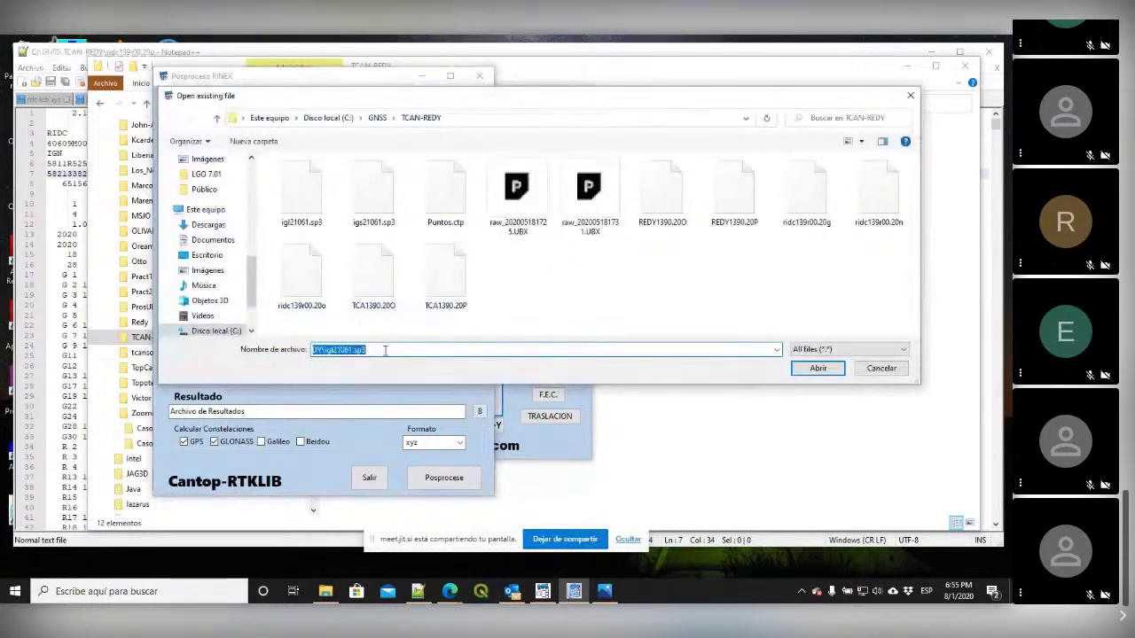
text(r)
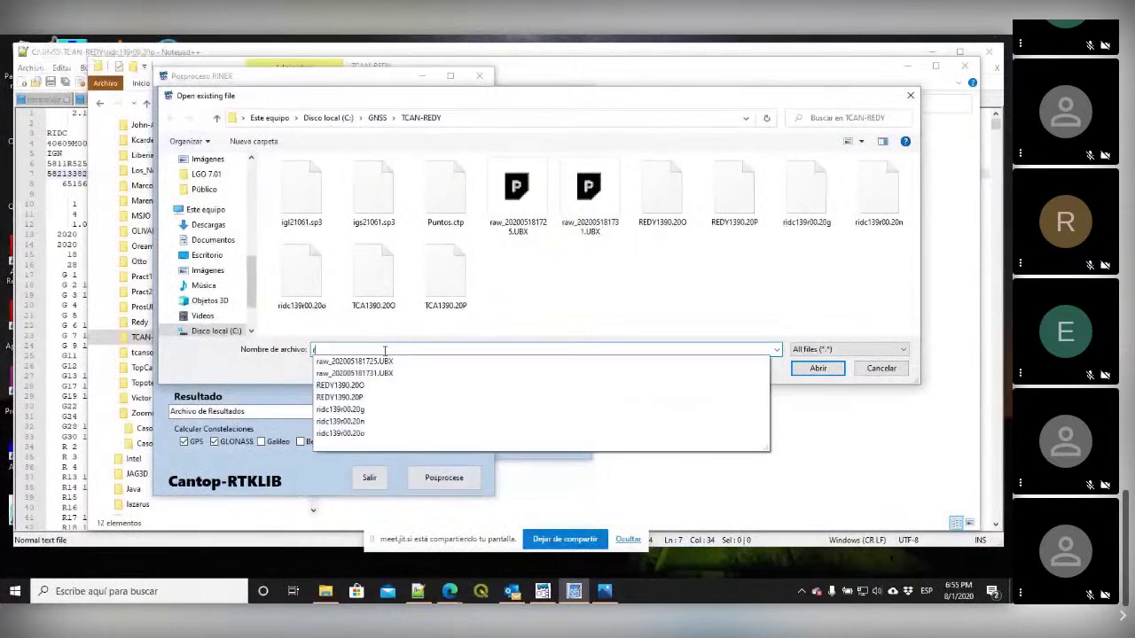
text(idc)
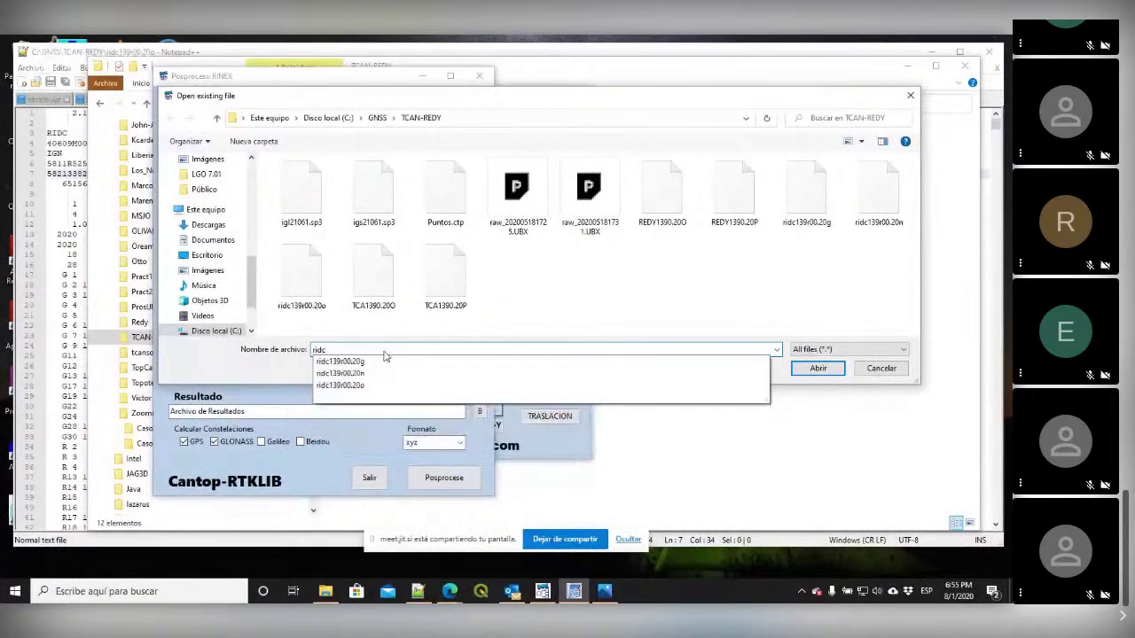
text(-tca)
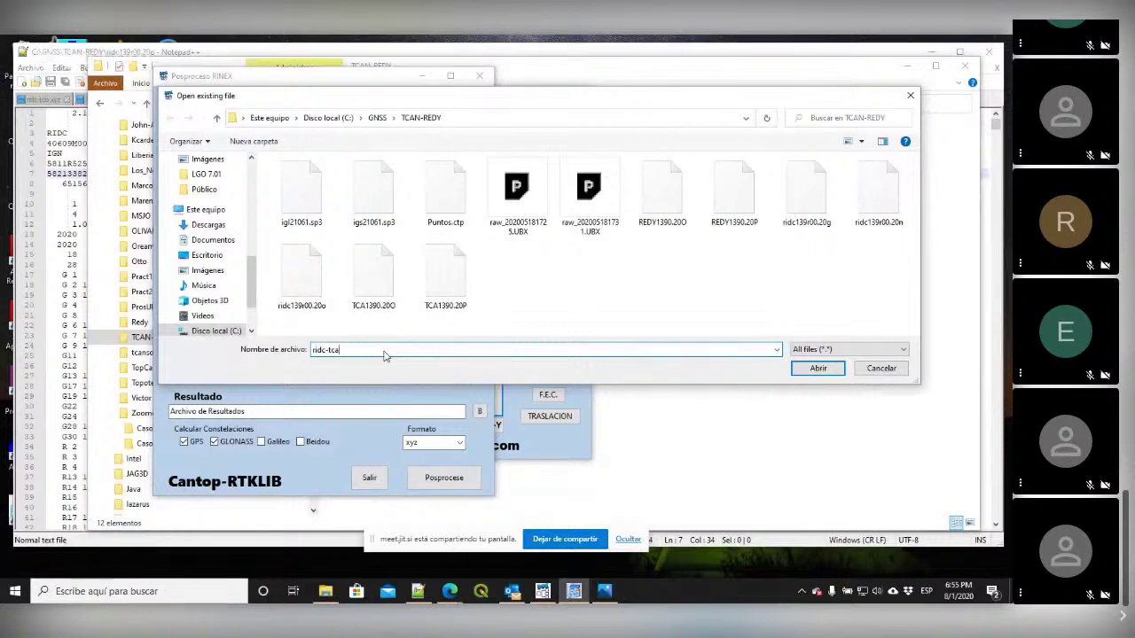
text(.xyz)
key(Return)
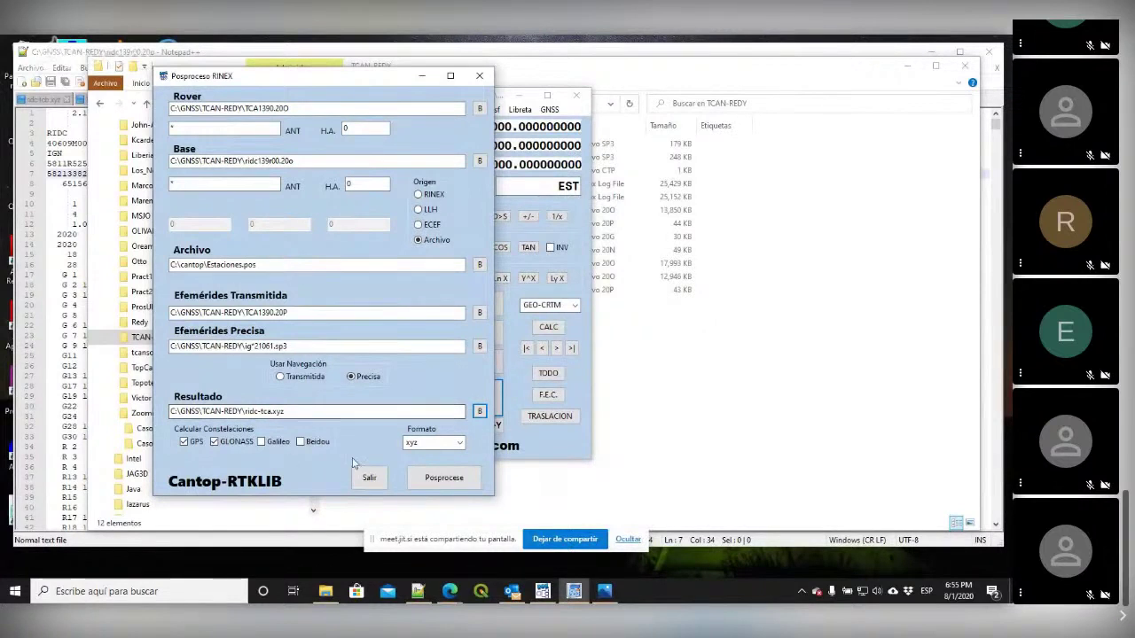
Step: Review the result format options, keep xyz, and run the post-processing of TCA1390.20O against ridc139r00.20o
click(461, 444)
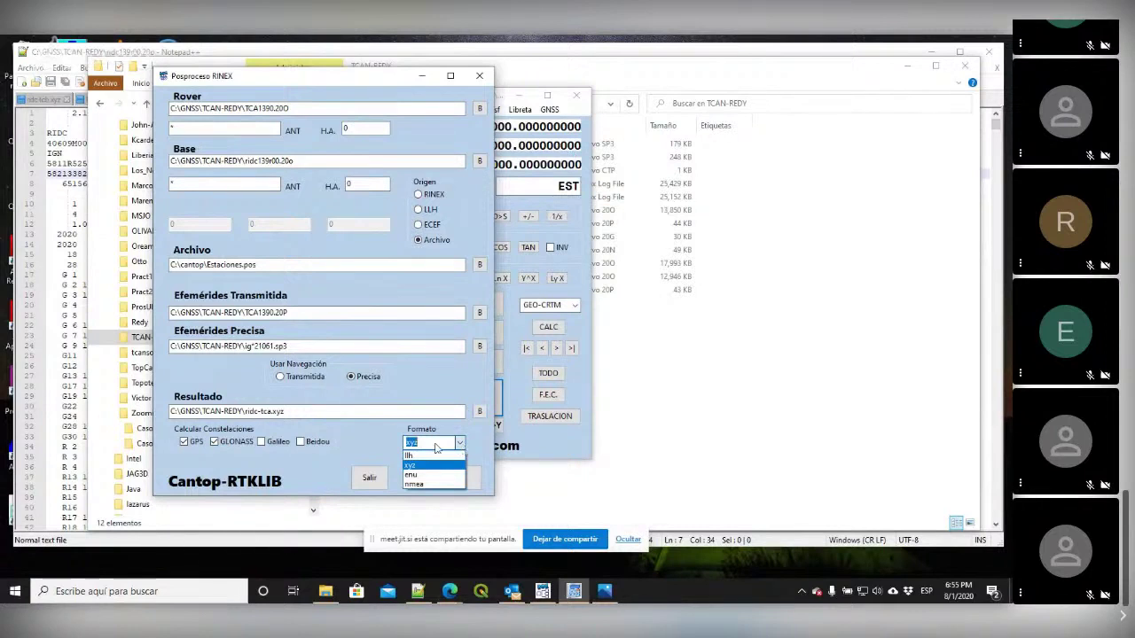
click(355, 445)
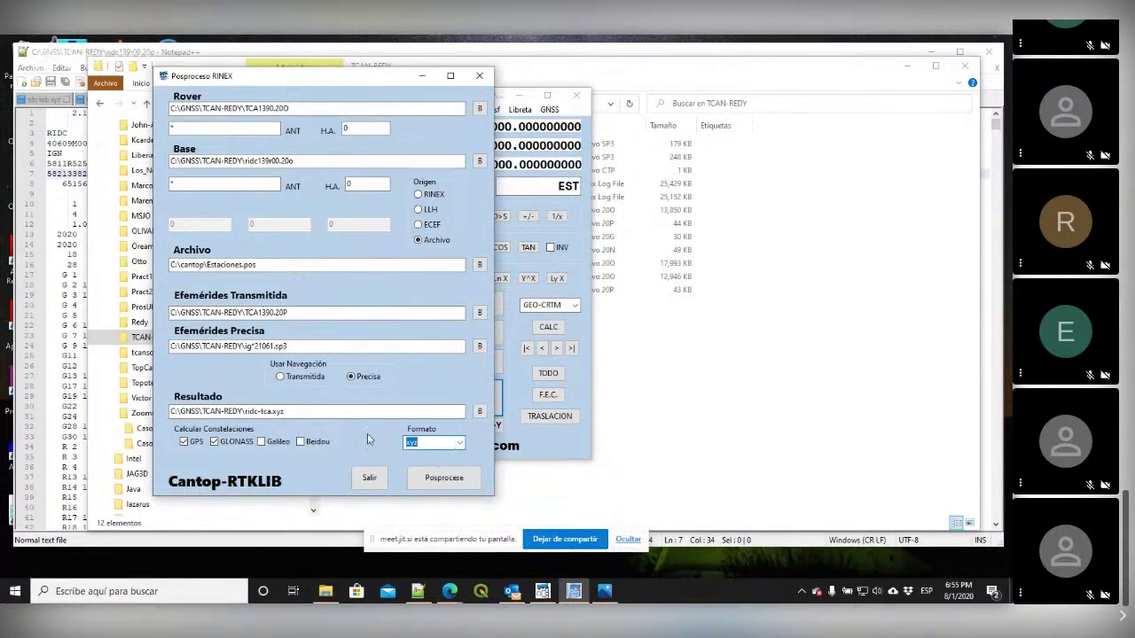
click(459, 442)
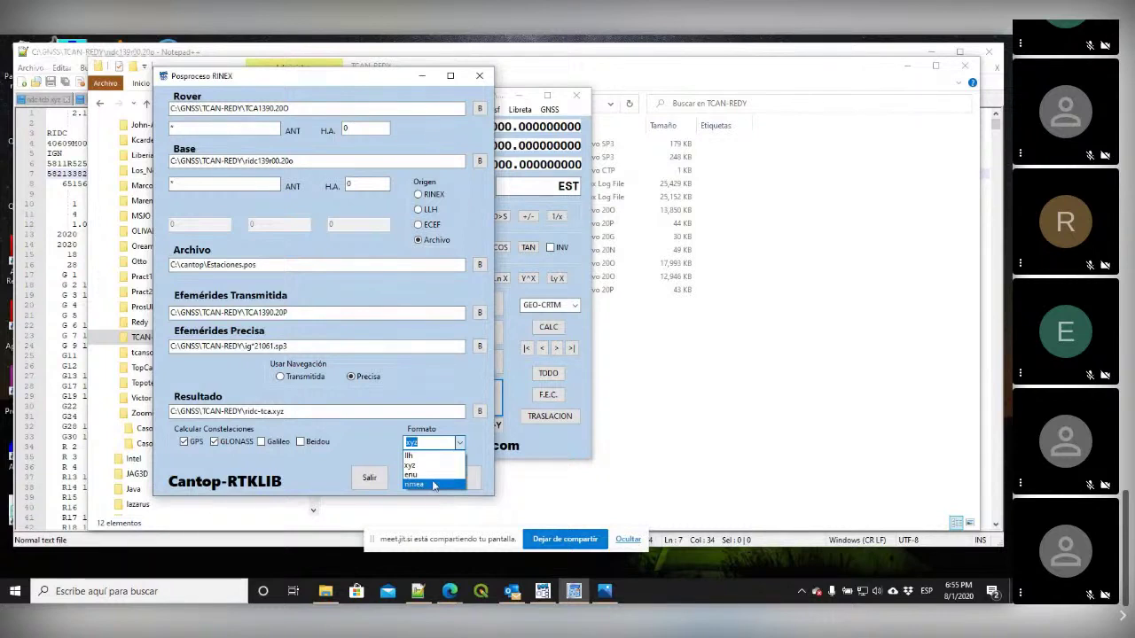
click(374, 447)
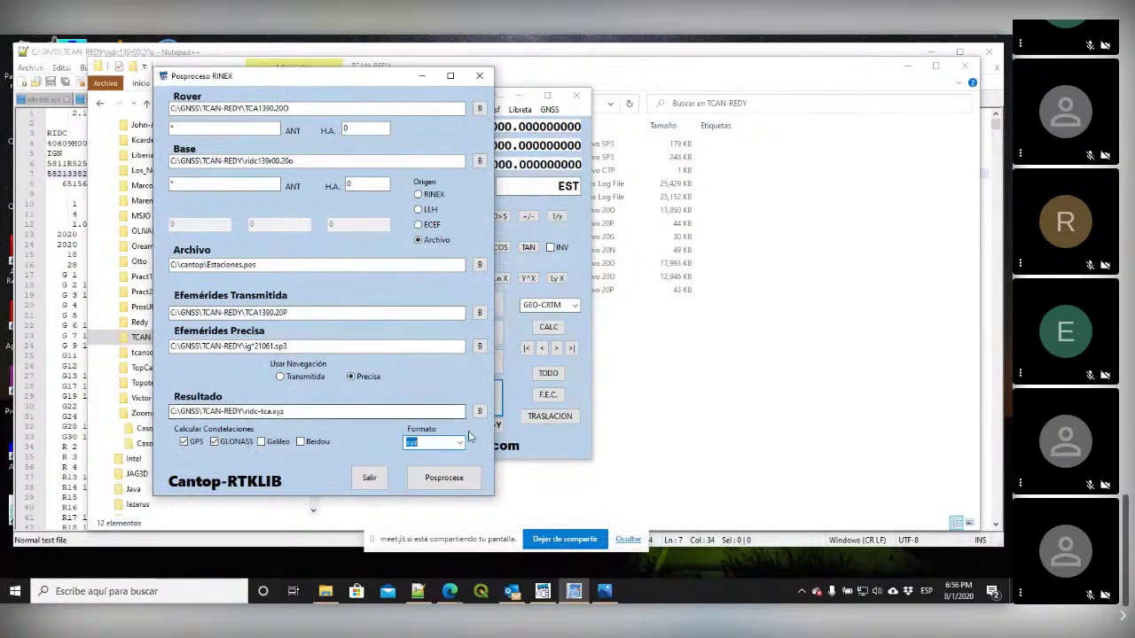
click(445, 478)
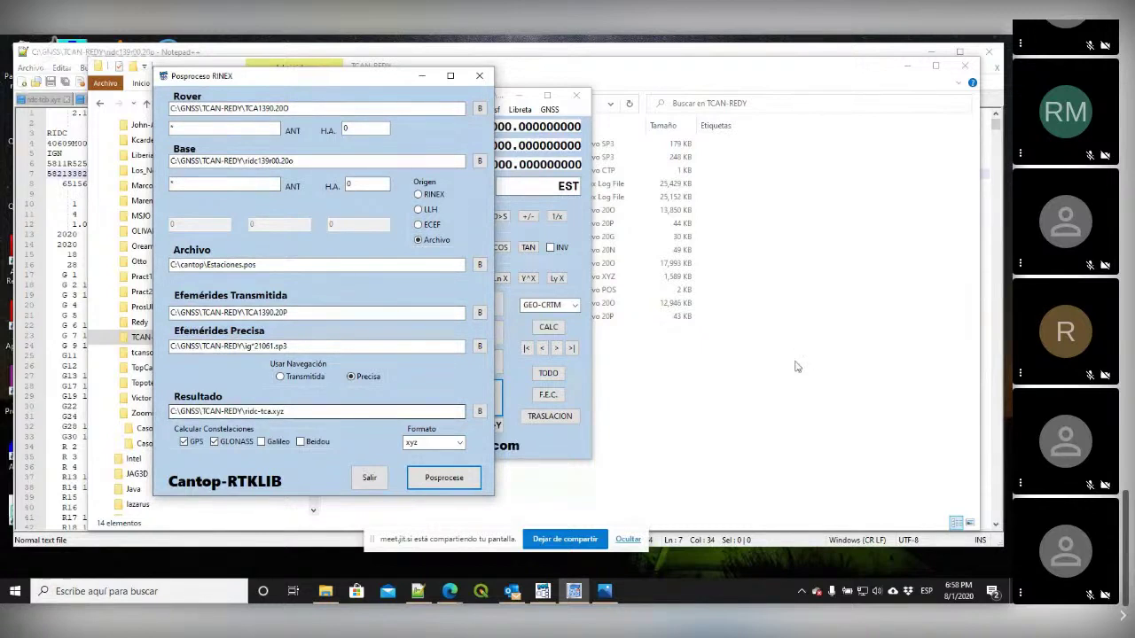
Step: In File Explorer, delete ridc-tca_events.pos from the TCAN-REDY folder
click(843, 321)
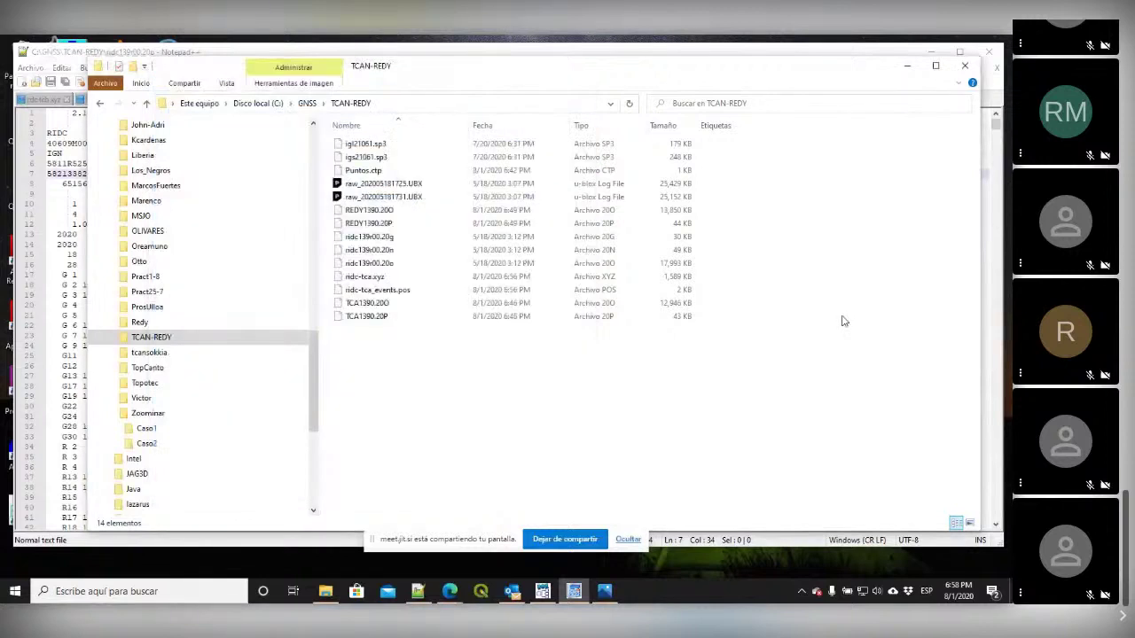
click(376, 290)
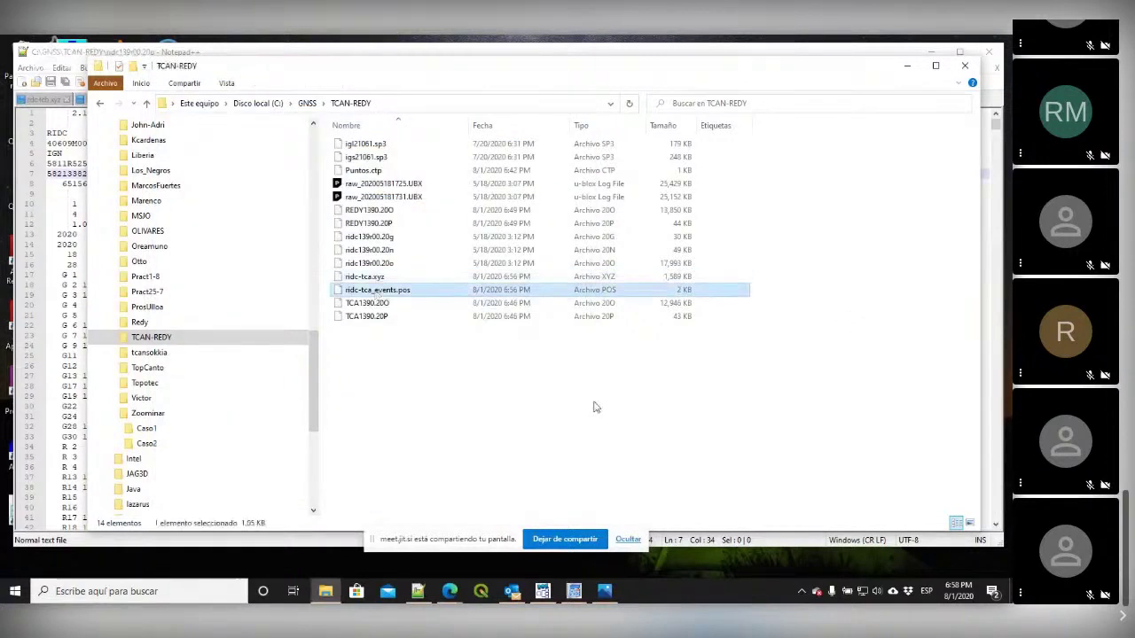
key(Delete)
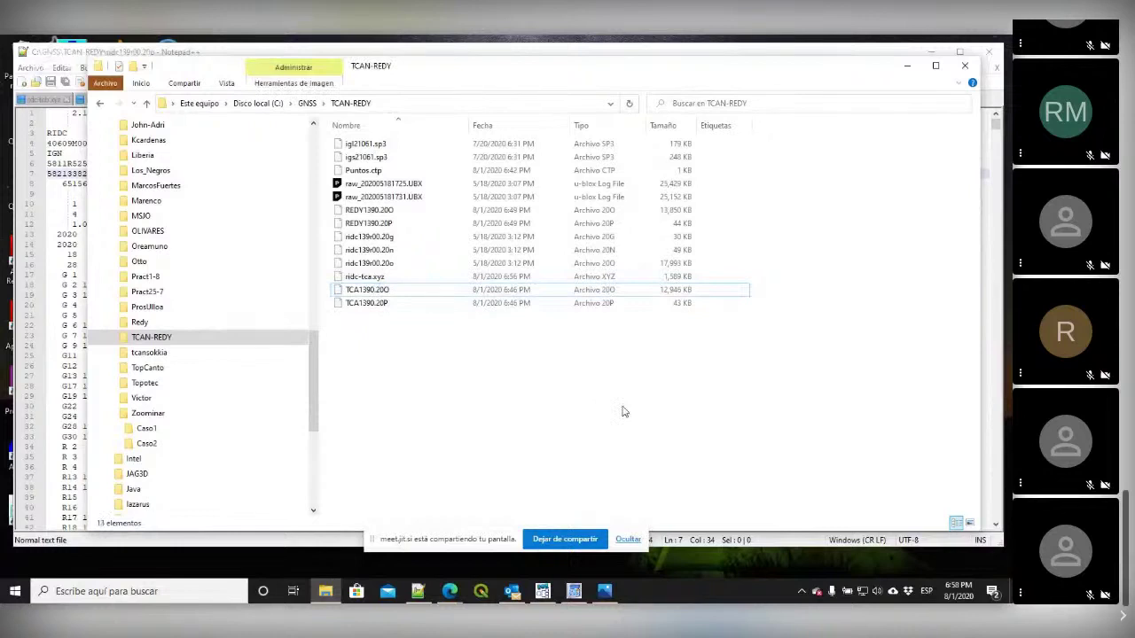
Step: Open the result file ridc-tca.xyz in Notepad++
click(391, 280)
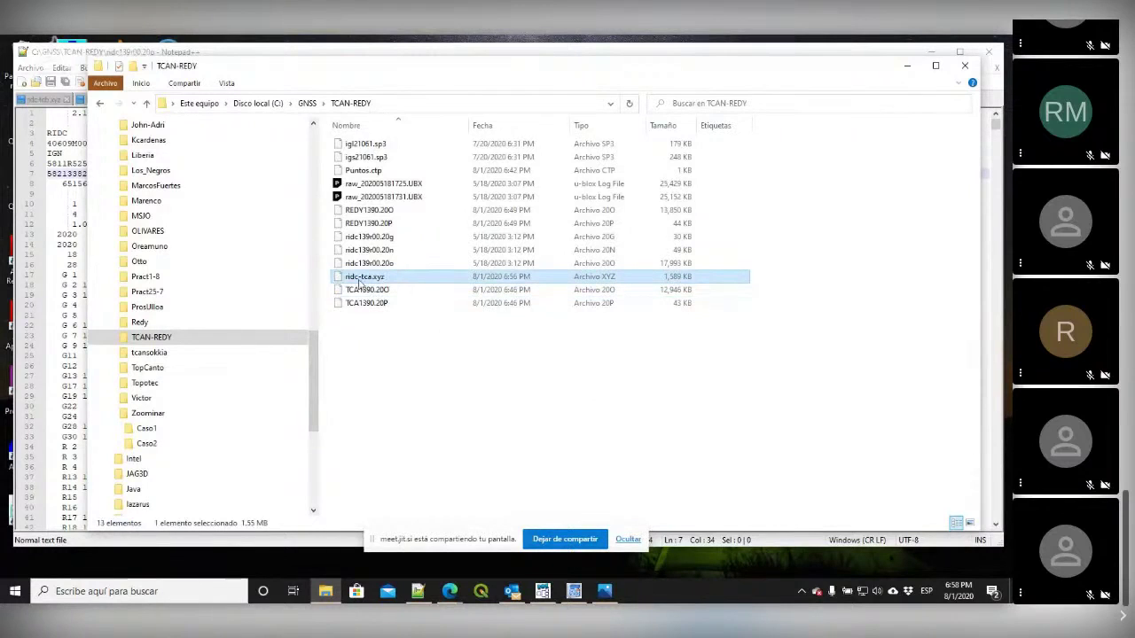
double_click(368, 276)
right_click(368, 277)
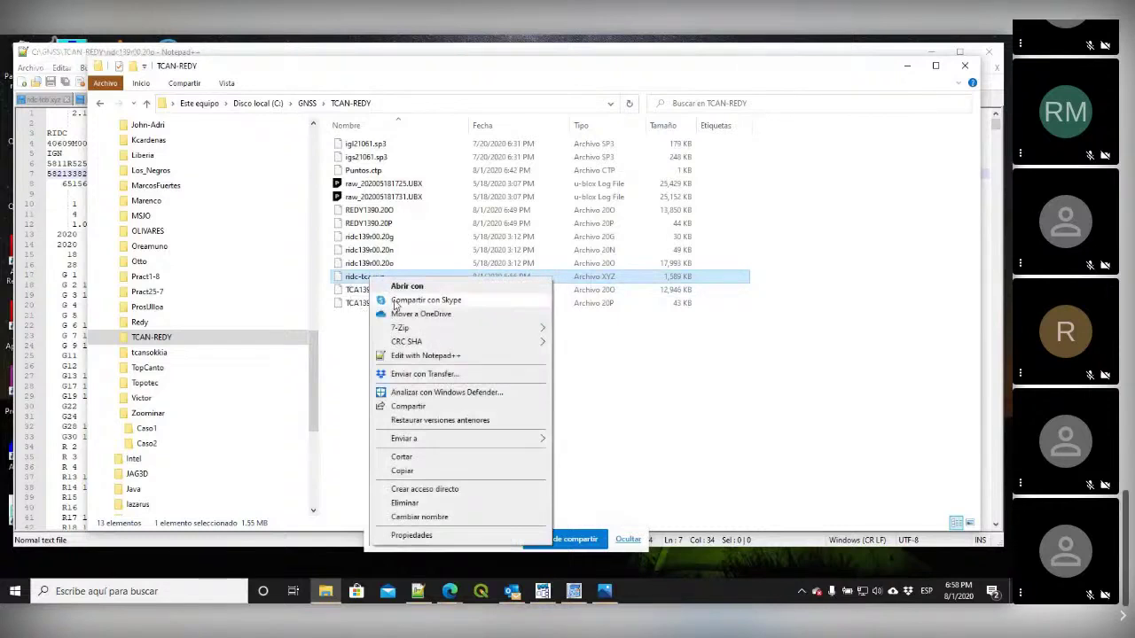
click(410, 357)
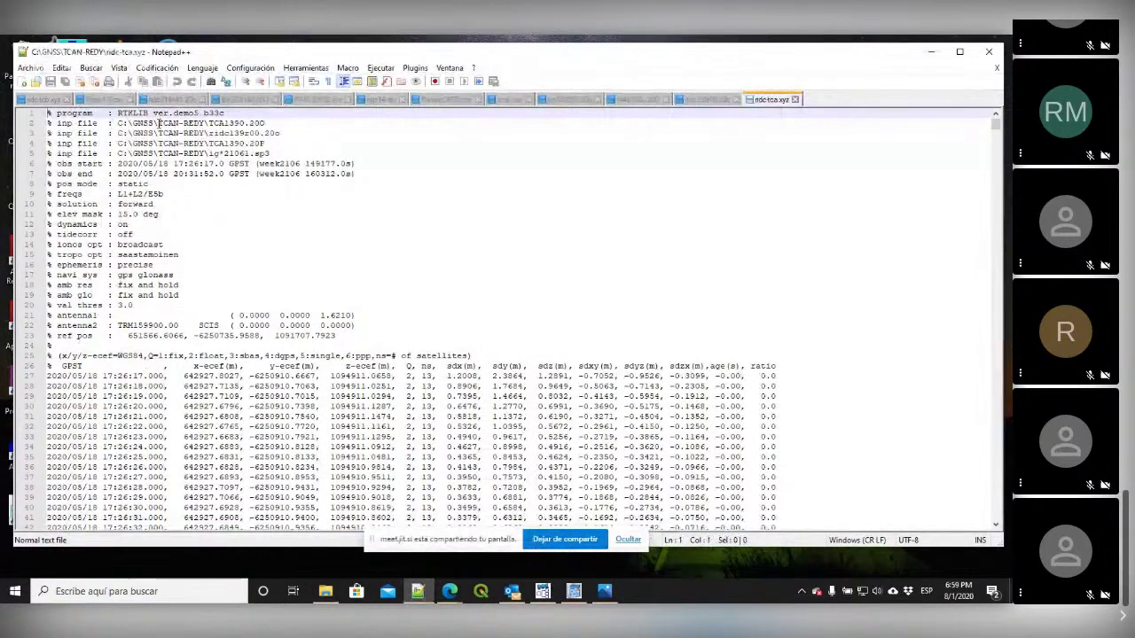
Step: Examine the header of ridc-tca.xyz: input files, frequencies, ephemeris type, antenna heights and reference position
click(279, 154)
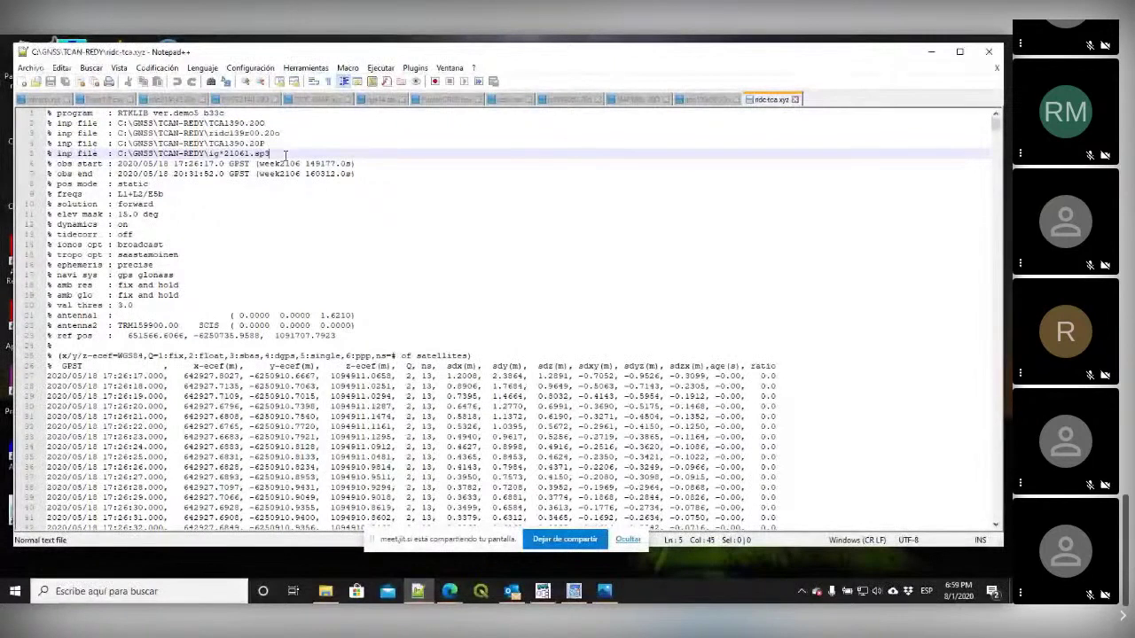
click(170, 197)
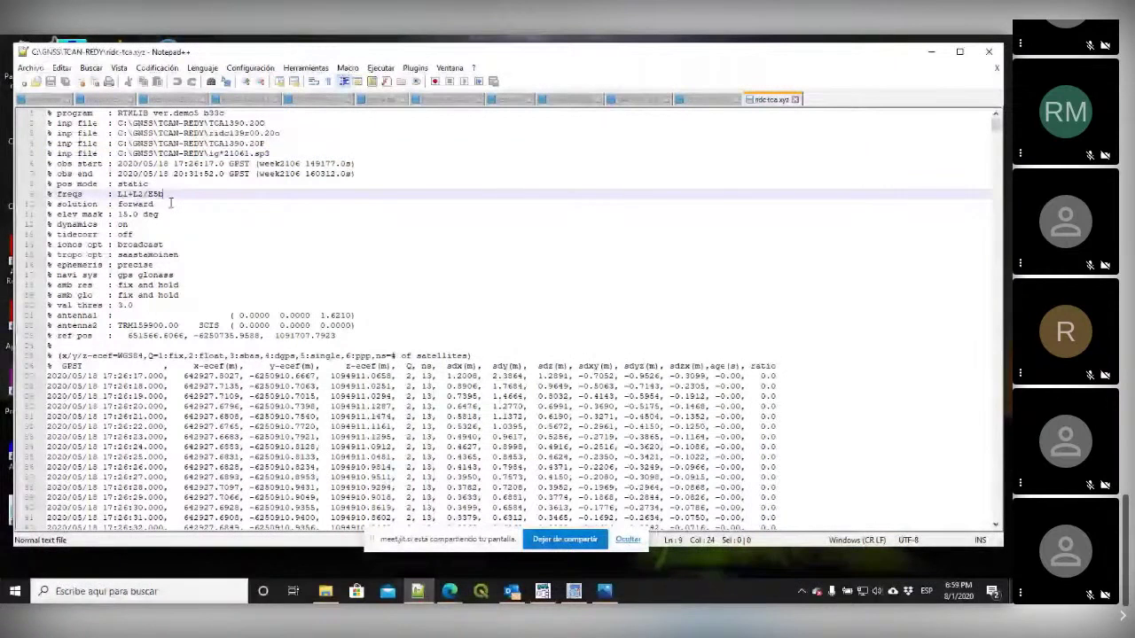
click(206, 265)
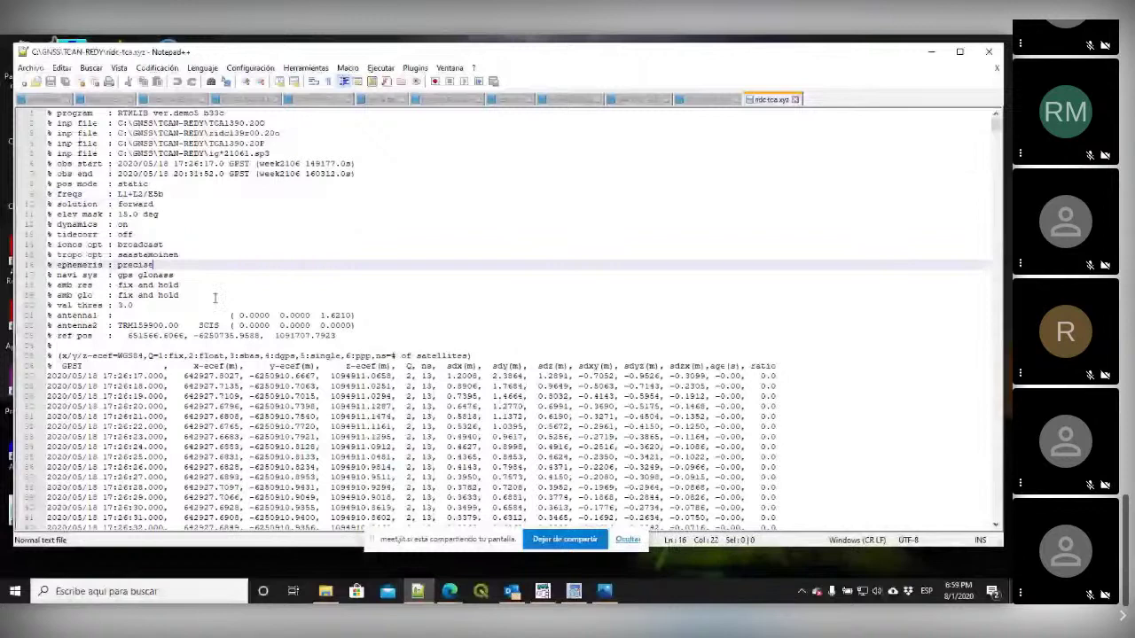
click(233, 337)
key(Up)
key(End)
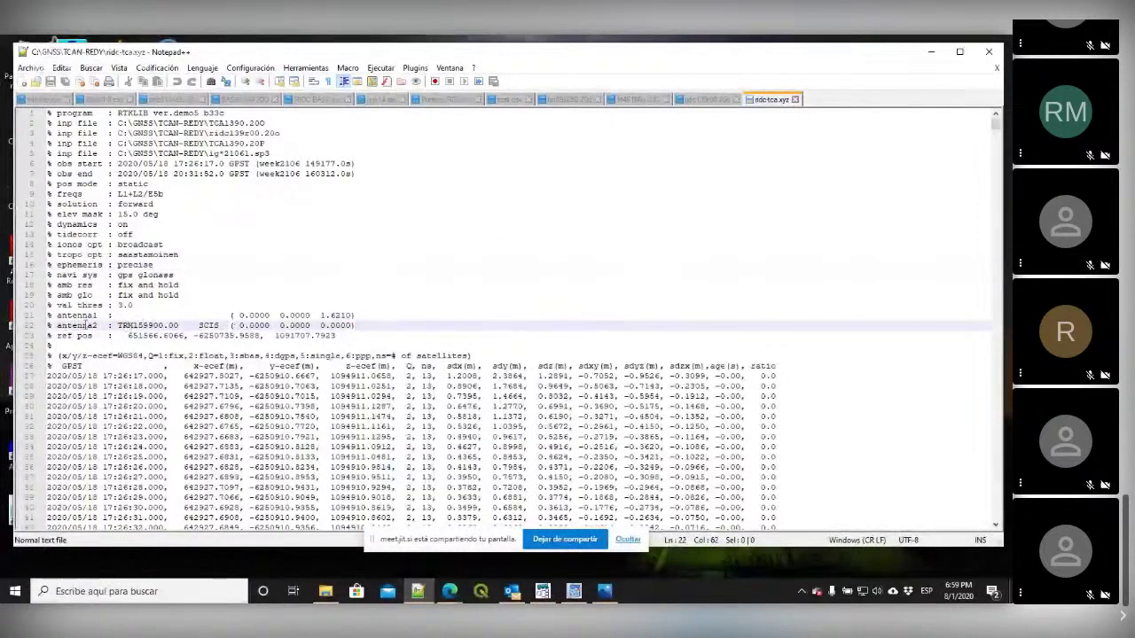
click(259, 338)
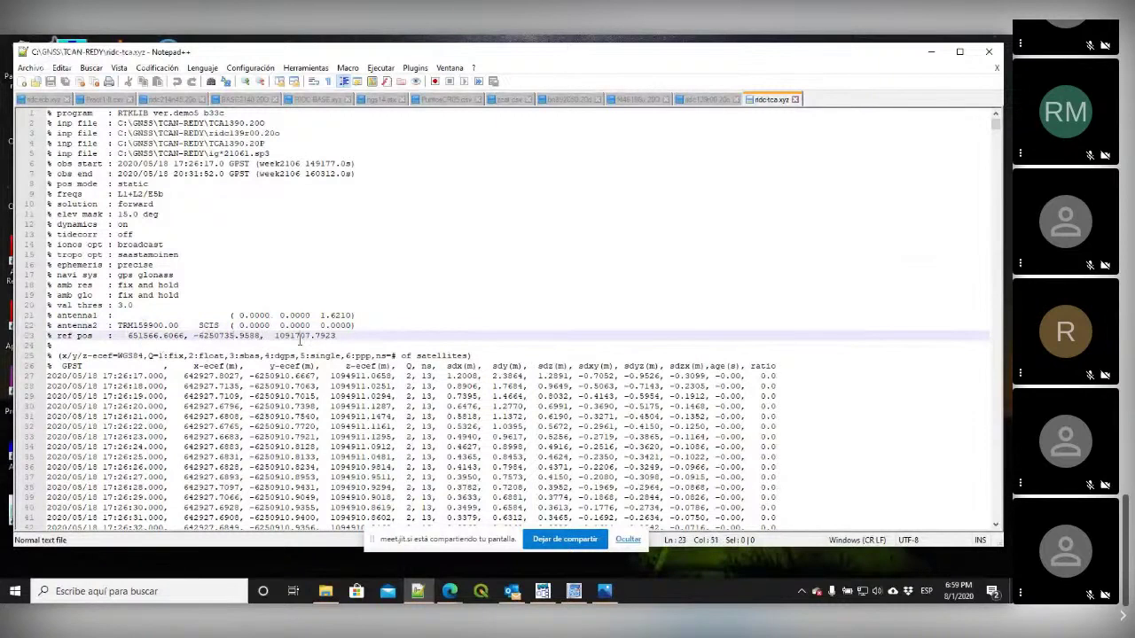
click(343, 326)
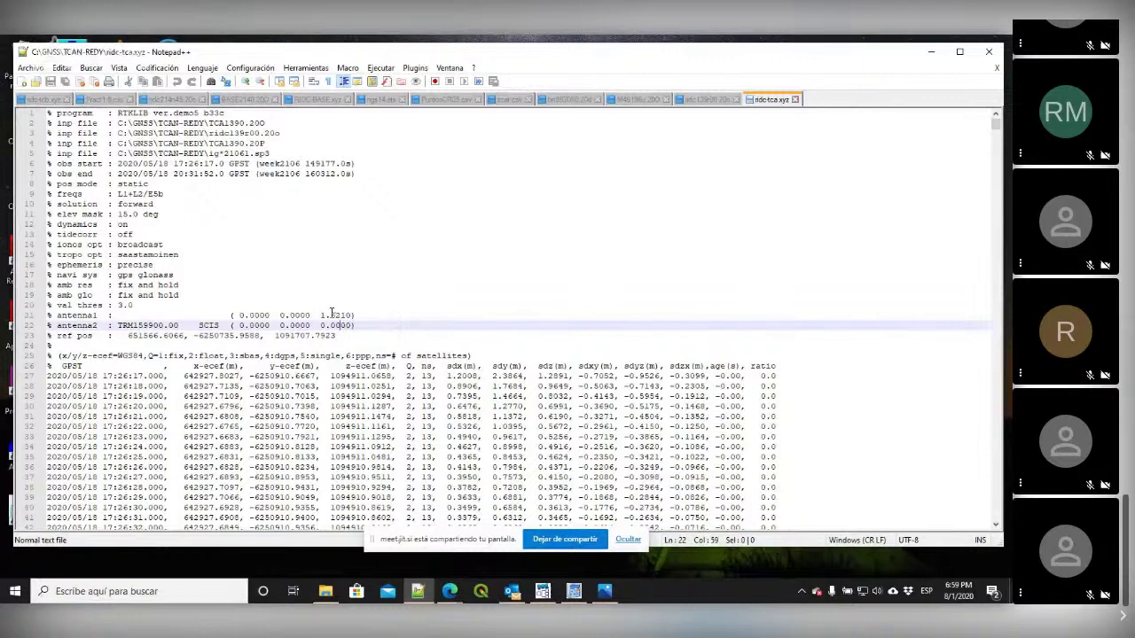
click(330, 315)
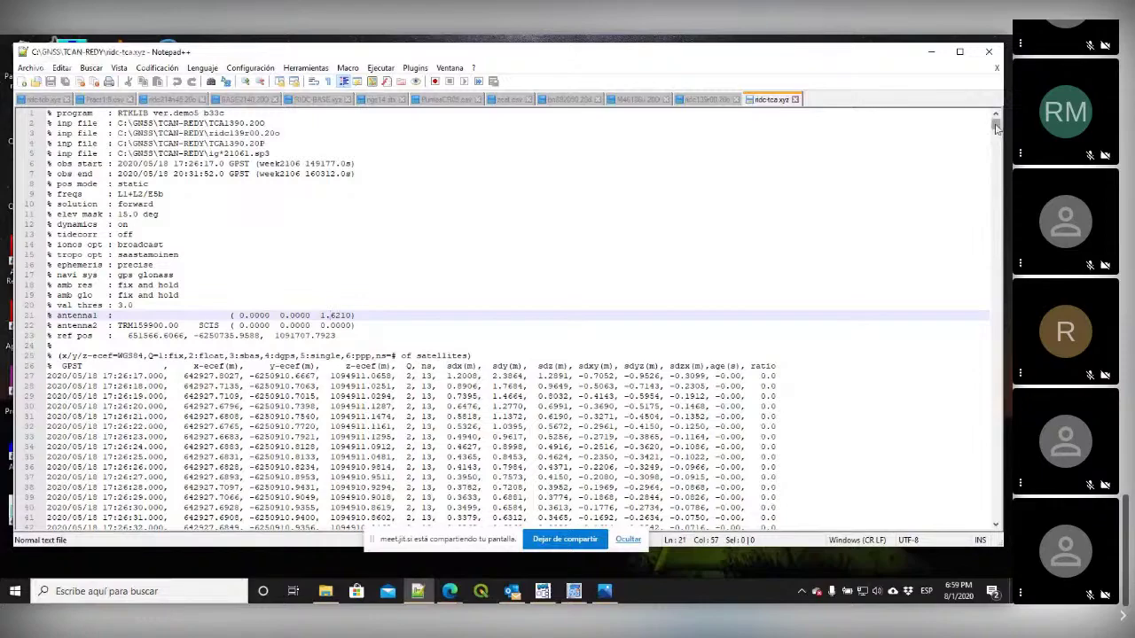
Step: Examine the last epochs of ridc-tca.xyz, comparing the final X, Y and Z coordinates with the preceding solutions
drag(996, 129, 995, 515)
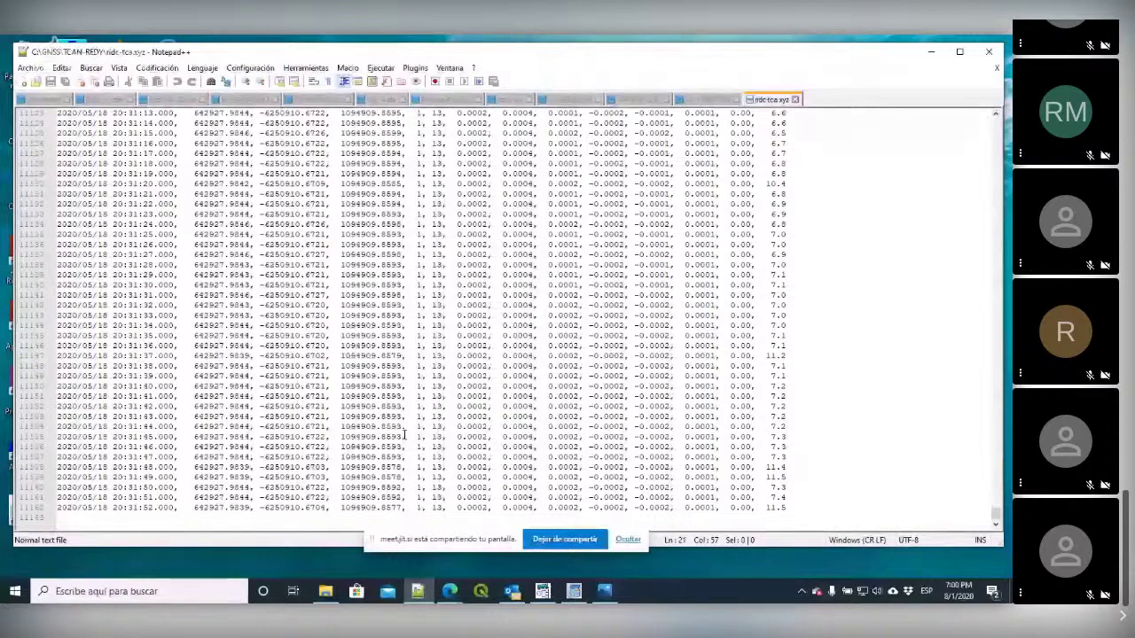
click(397, 508)
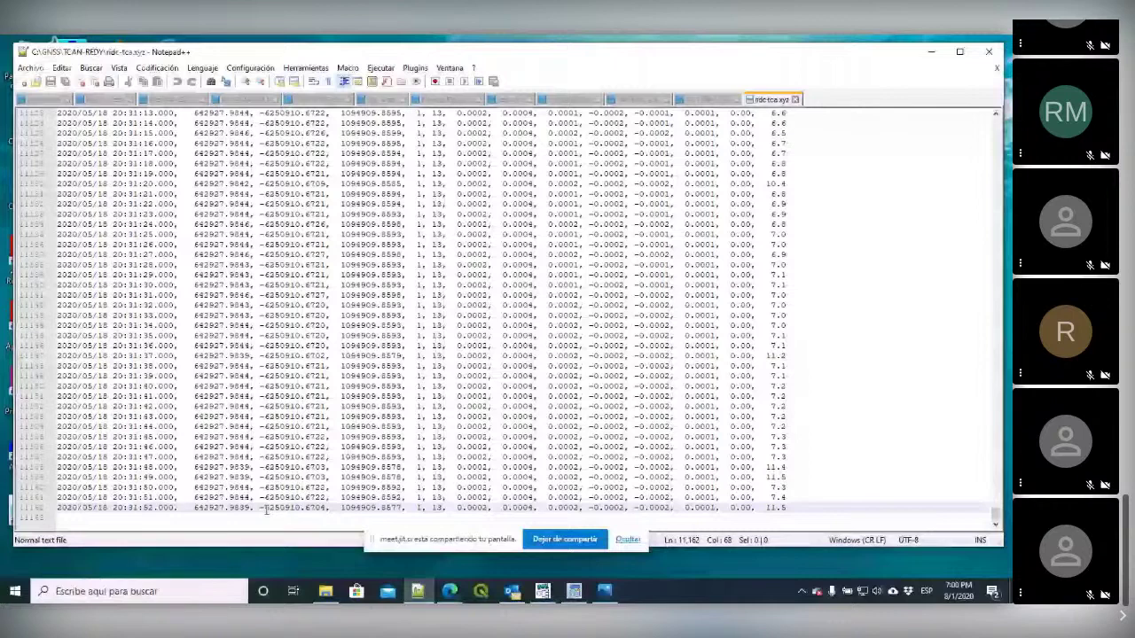
click(248, 325)
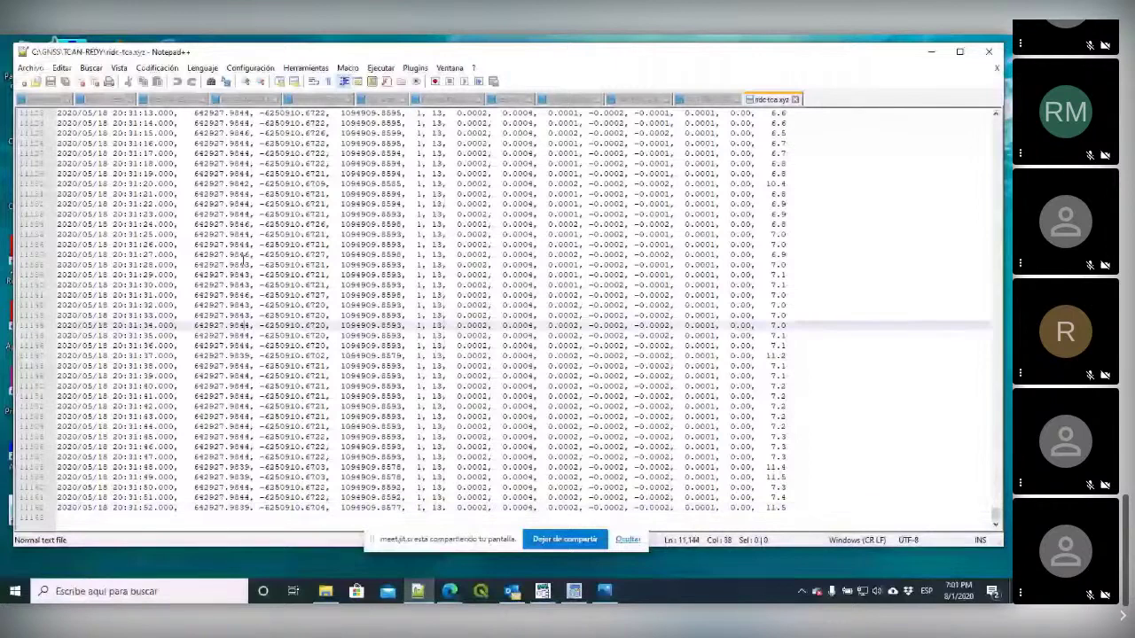
click(239, 234)
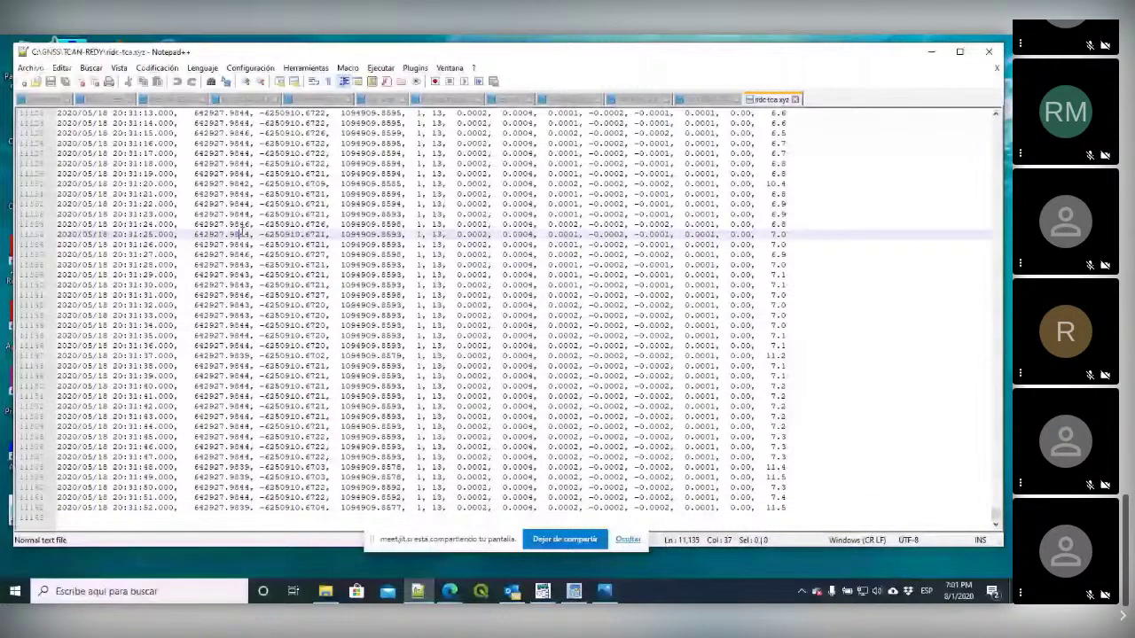
click(338, 508)
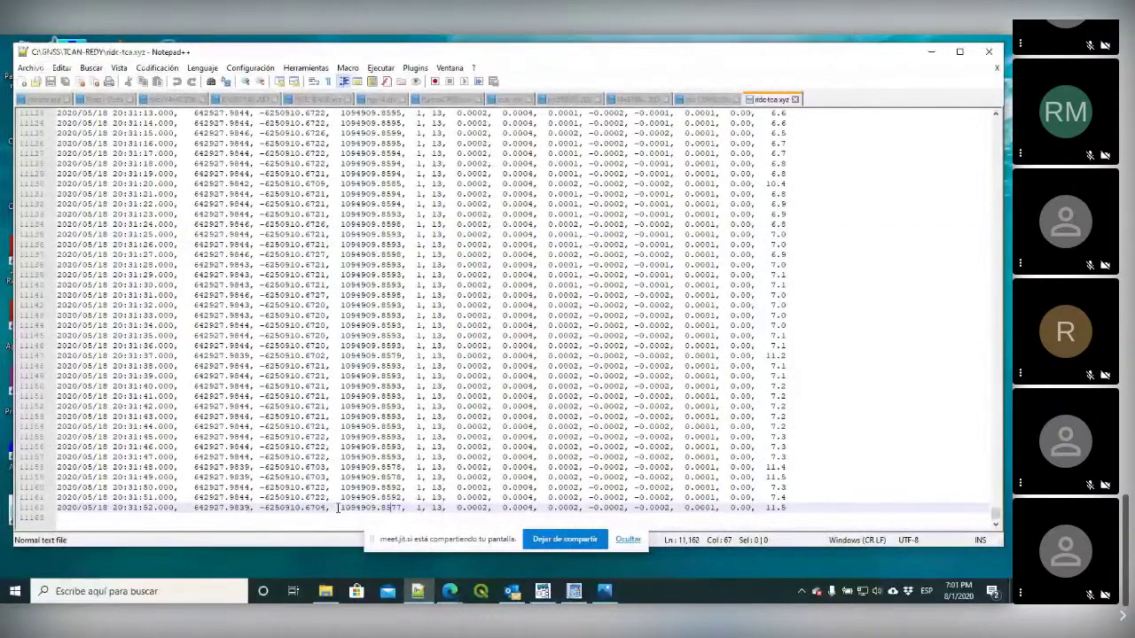
click(263, 508)
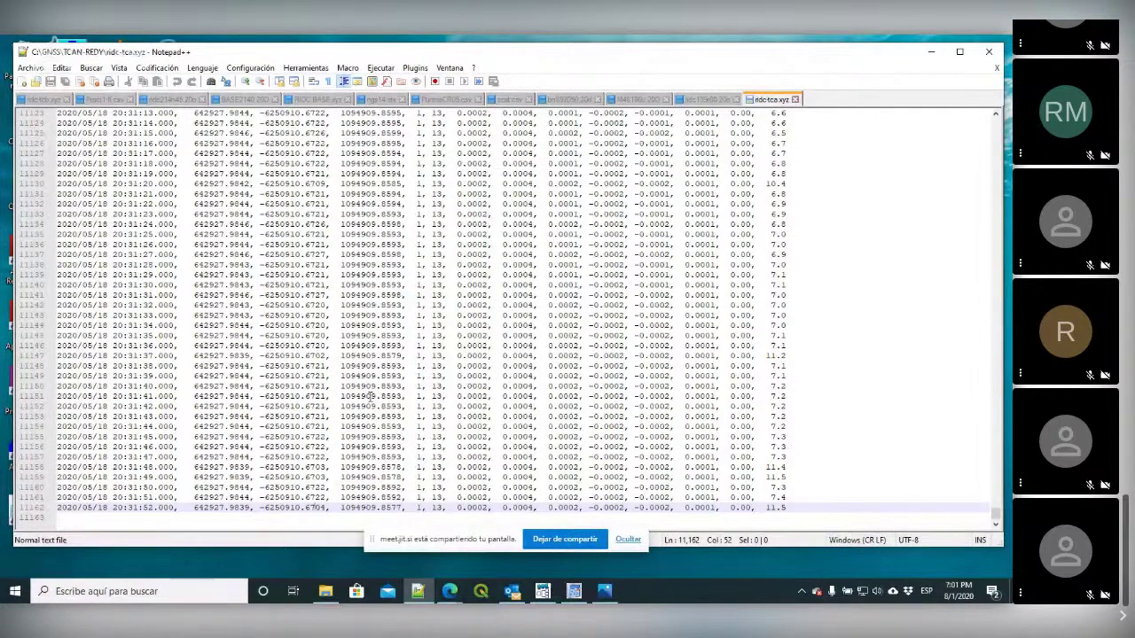
click(337, 509)
click(867, 509)
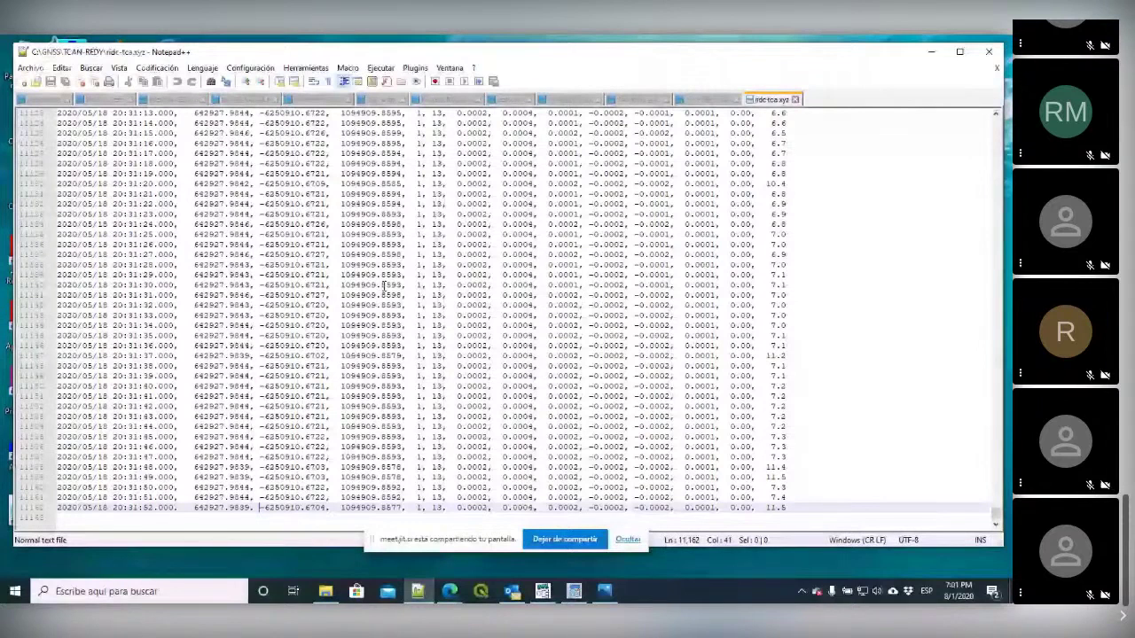
scroll(384, 285, up, 15)
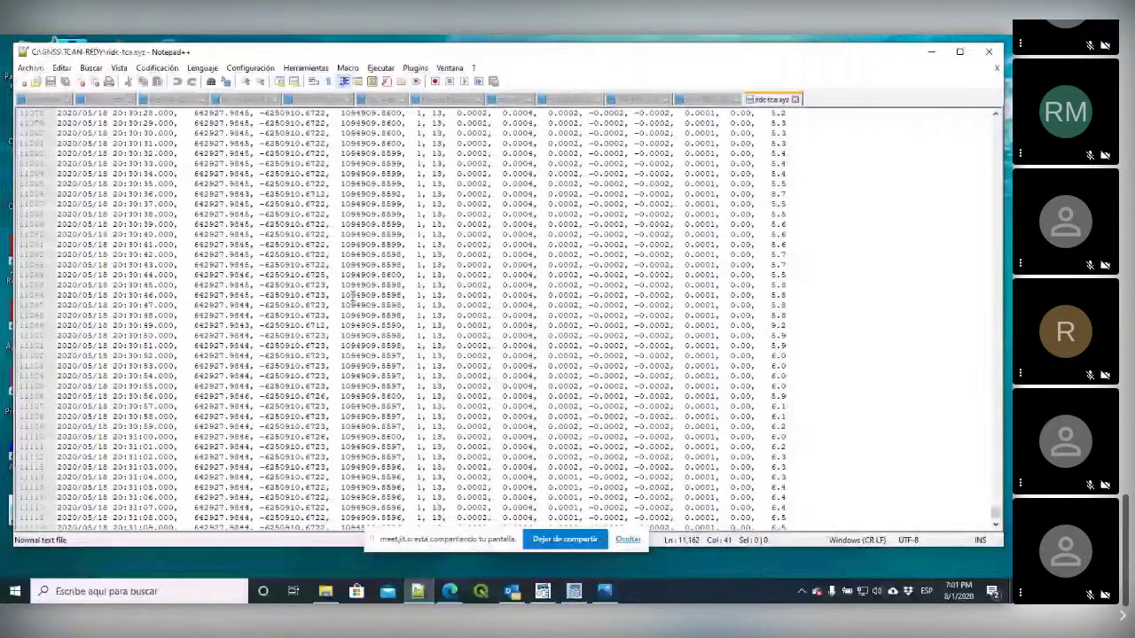
scroll(352, 298, down, 15)
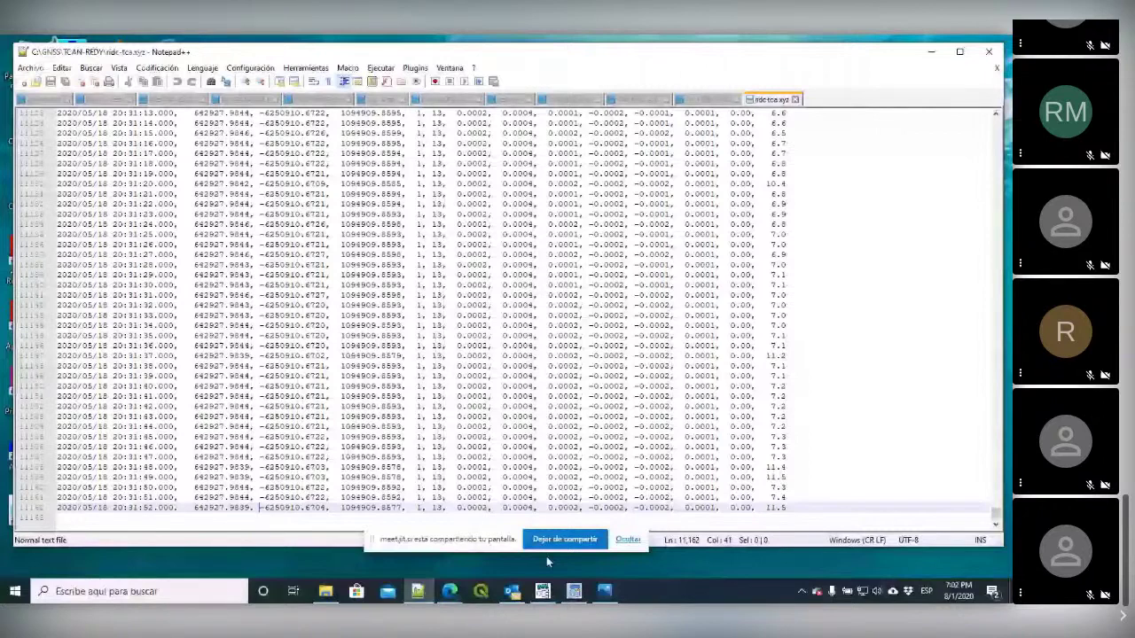
Step: Back in Cantop's post-processing form, set the rover observation file to REDY1390.20O from the TCAN-REDY folder
click(574, 592)
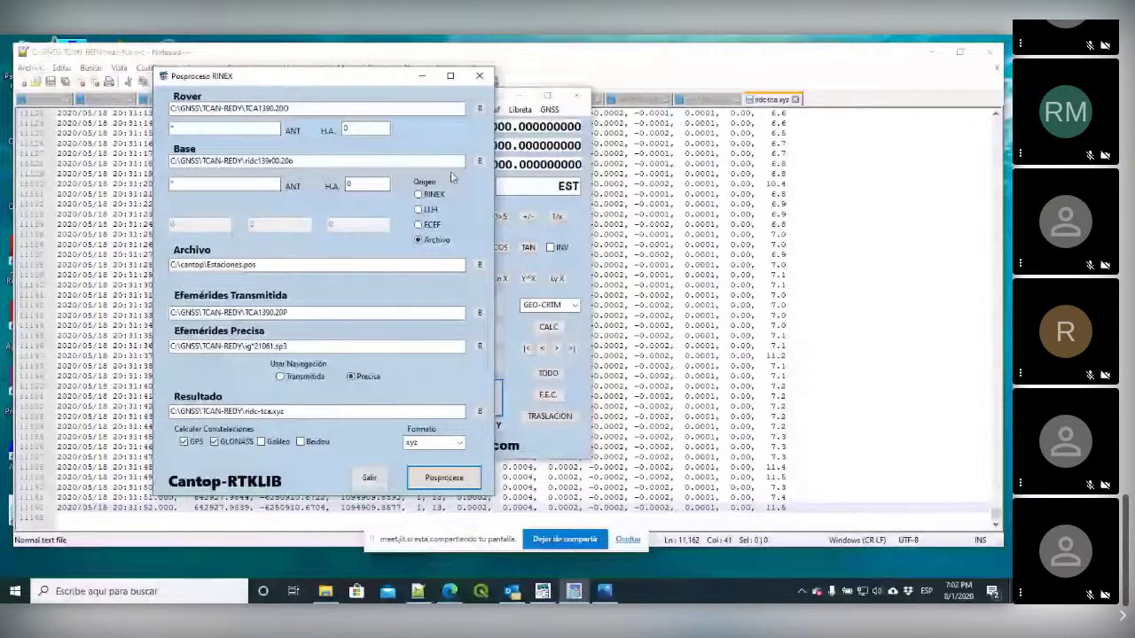
click(479, 110)
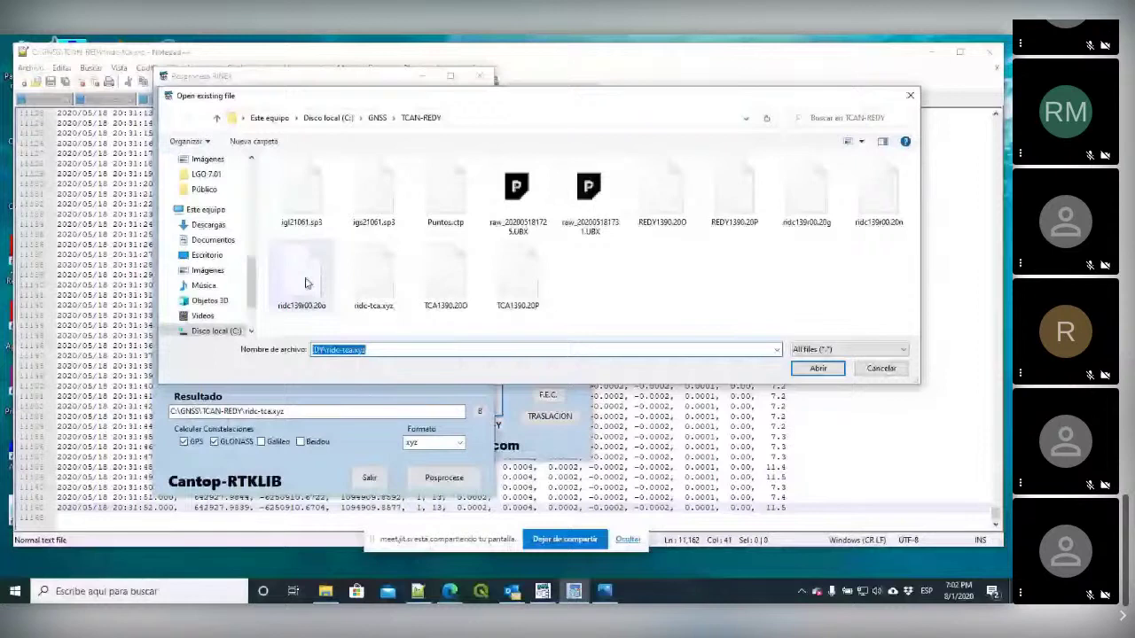
click(662, 191)
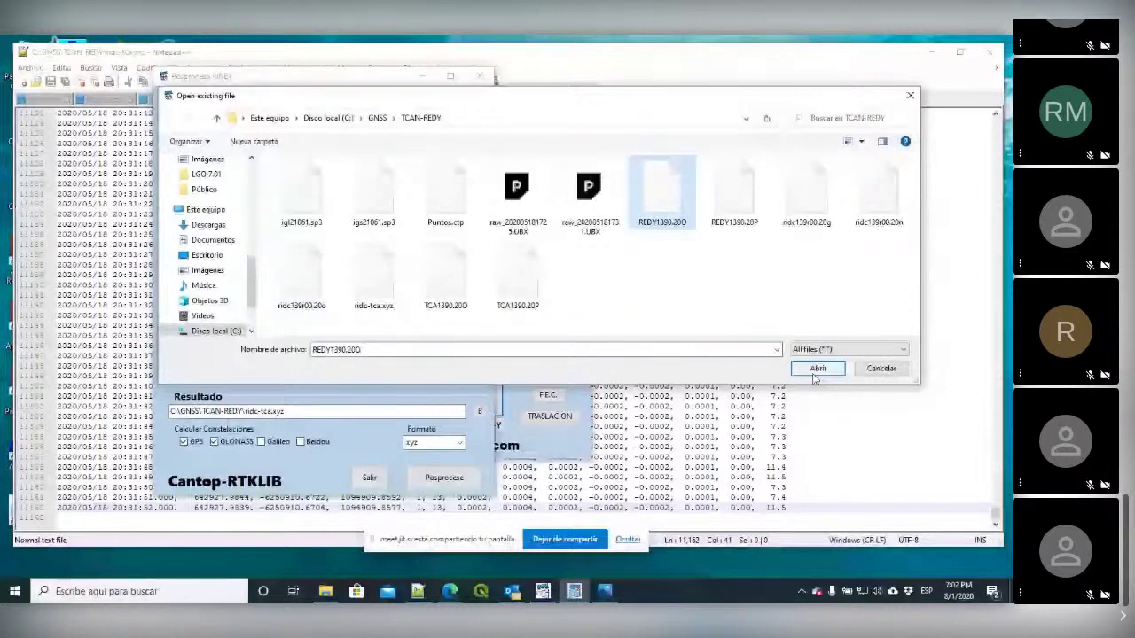
click(816, 374)
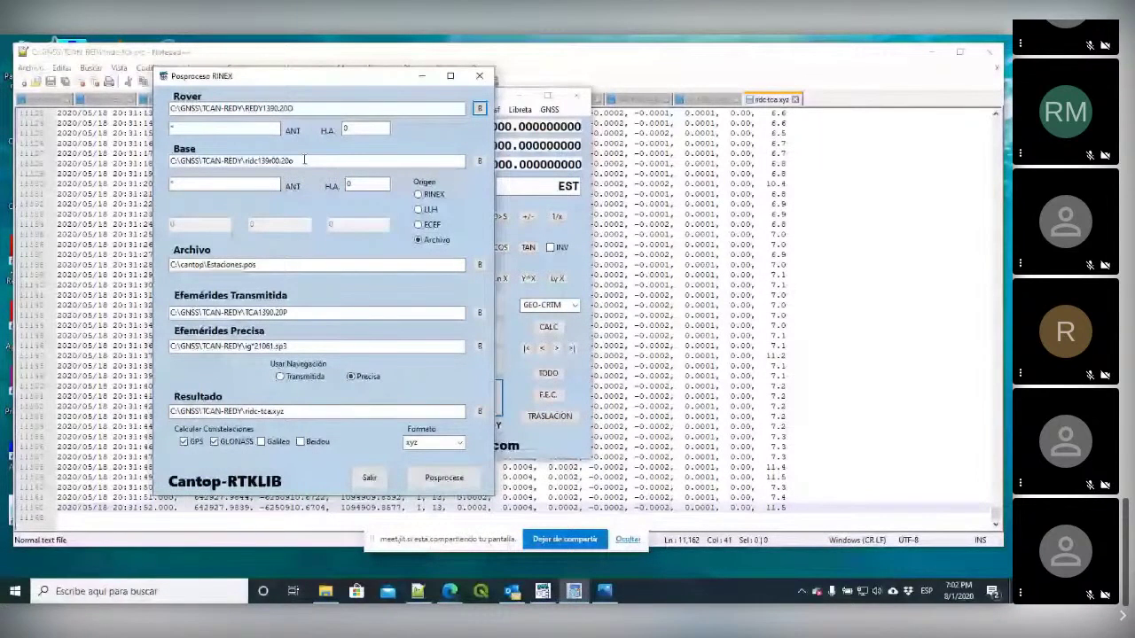
Step: Name the result file ridc-redy.xyz in the TCAN-REDY folder and run the post-processing with precise ephemerides
click(306, 264)
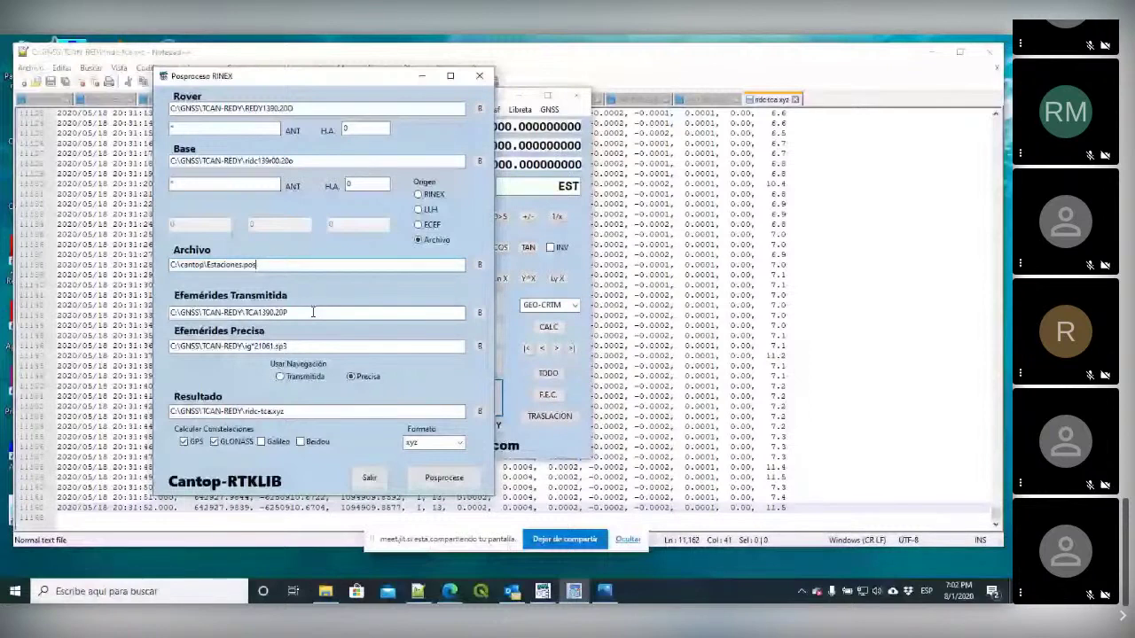
click(373, 346)
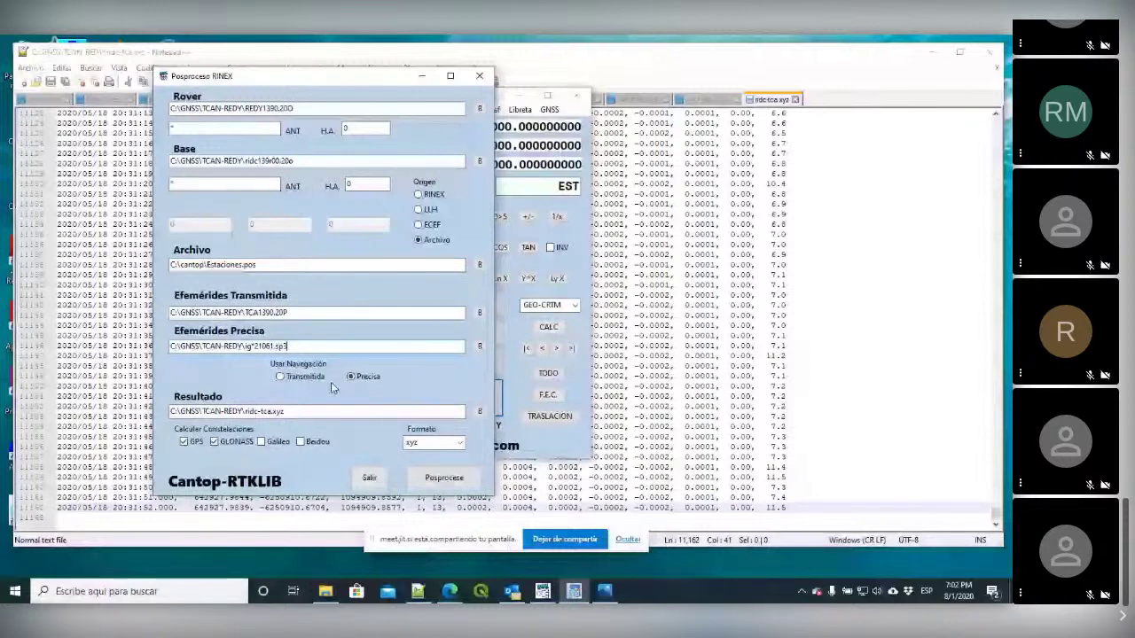
click(261, 412)
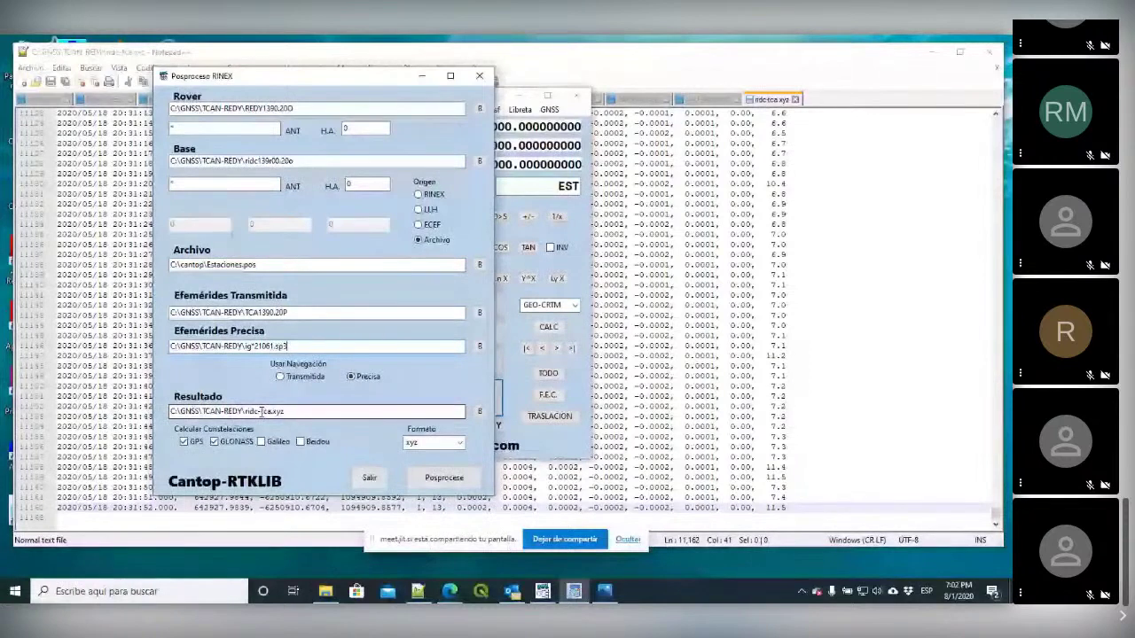
drag(260, 412, 270, 411)
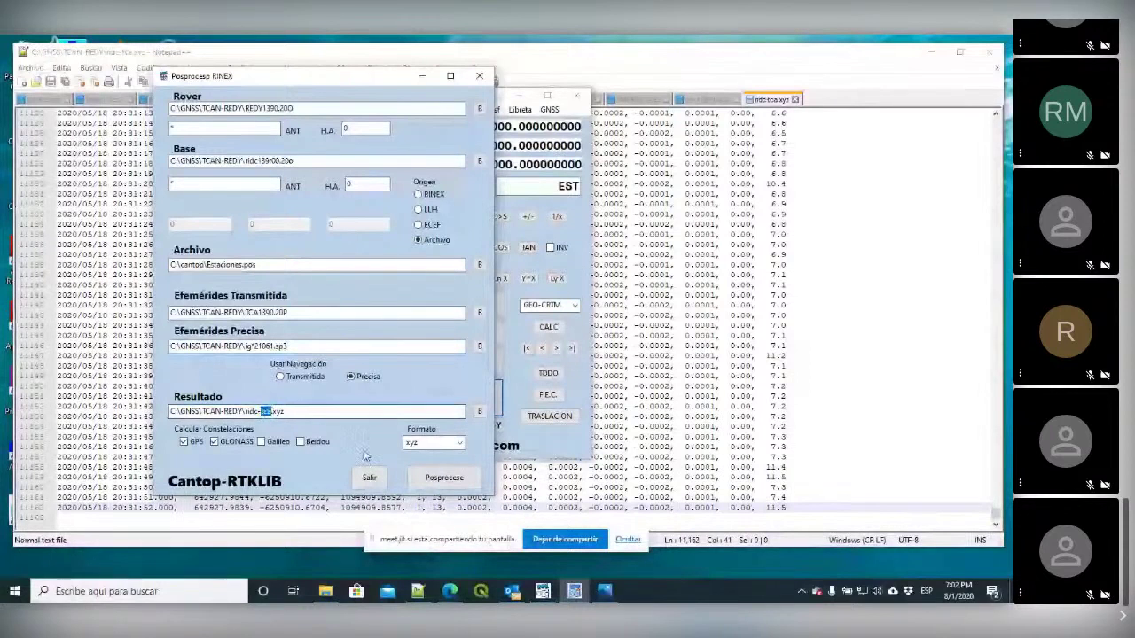
text(redy)
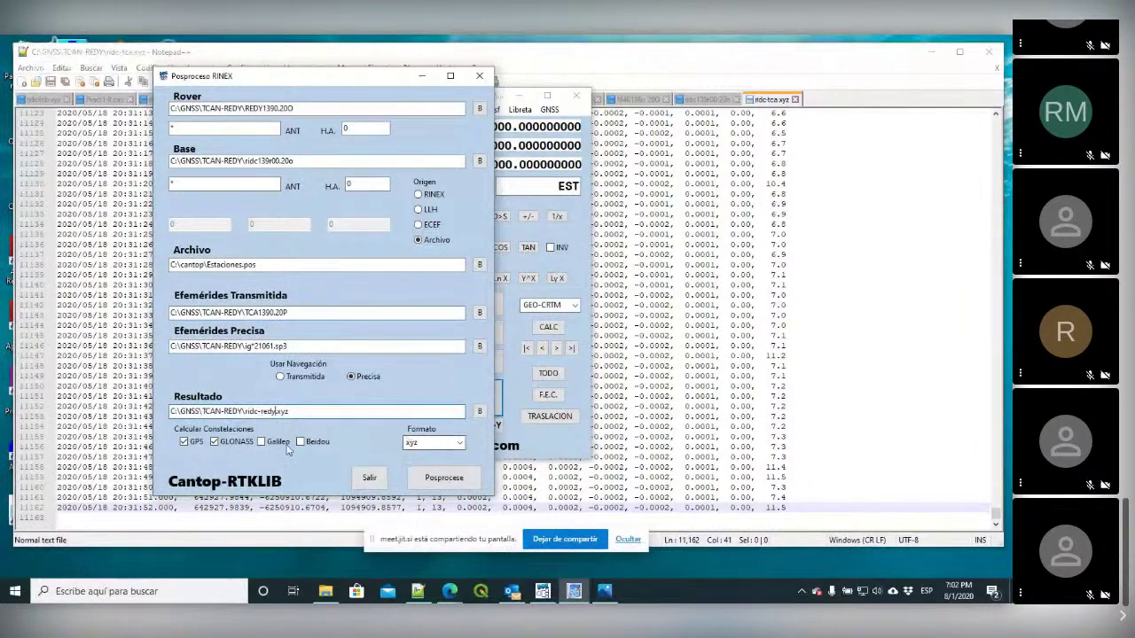
click(446, 479)
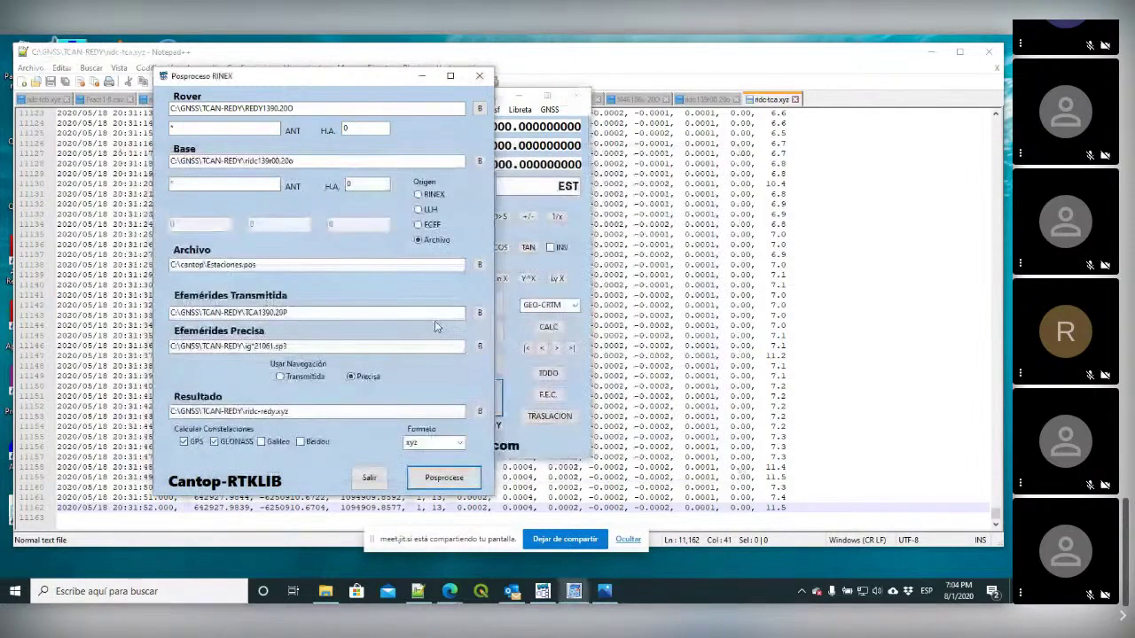
Step: In File Explorer, delete ridc-redy_events.pos from the TCAN-REDY folder
click(326, 591)
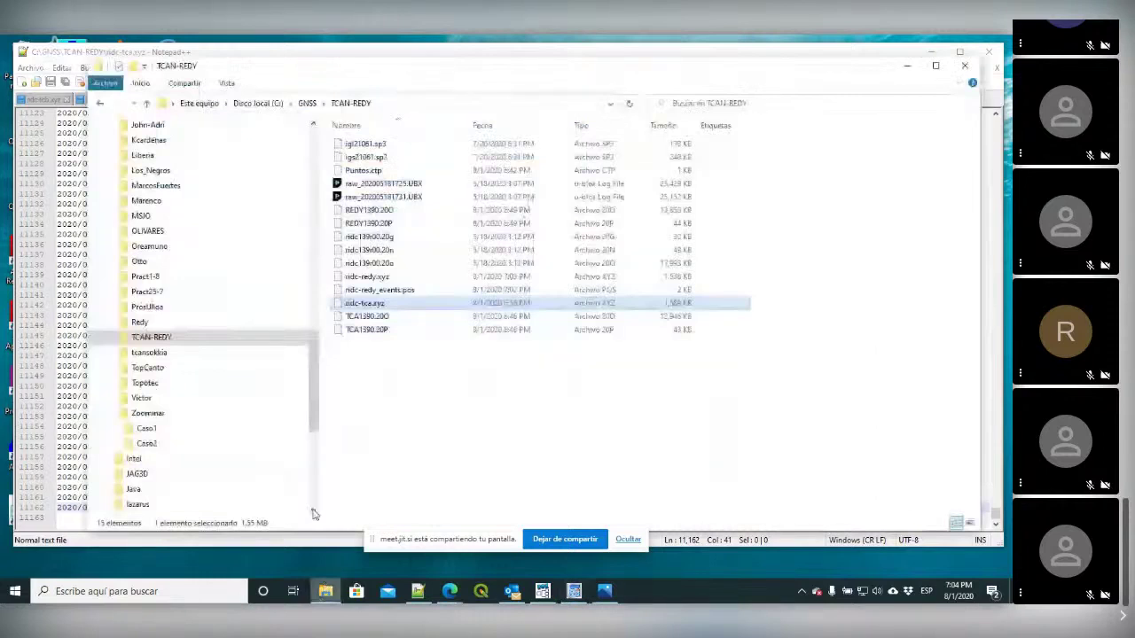
click(391, 278)
click(395, 293)
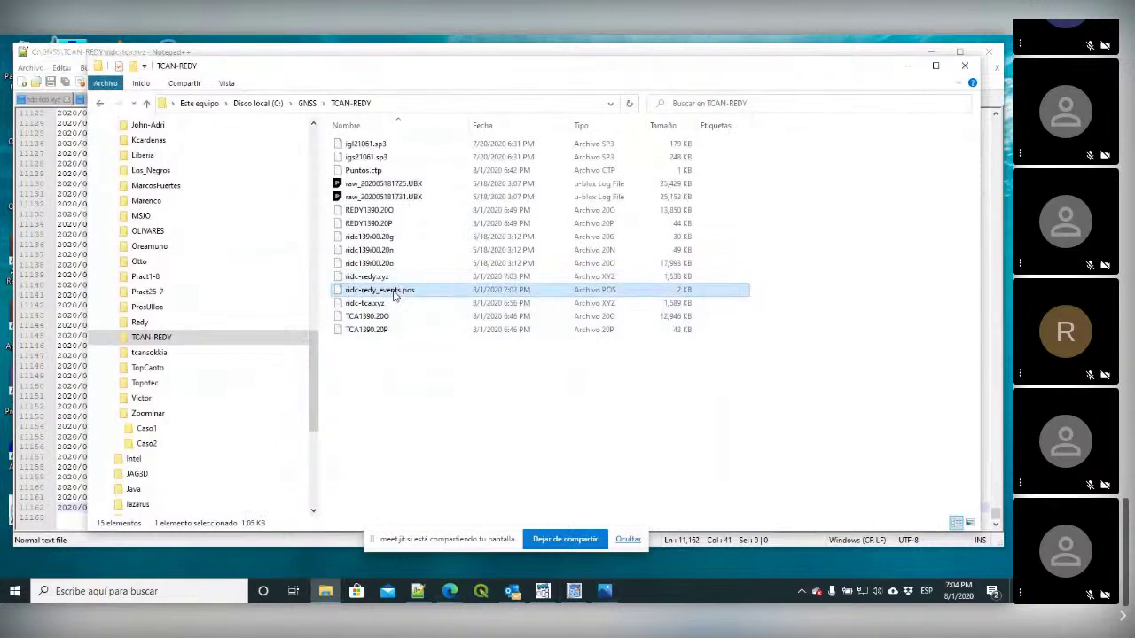
key(Delete)
Step: Open the result file ridc-redy.xyz in Notepad++
click(388, 278)
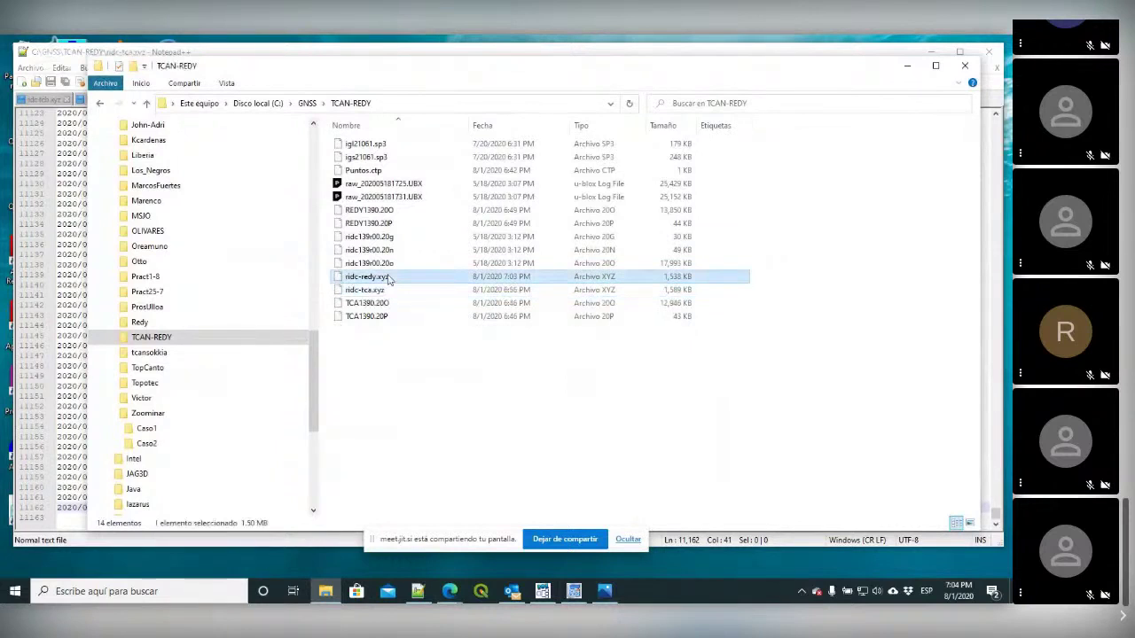
right_click(374, 279)
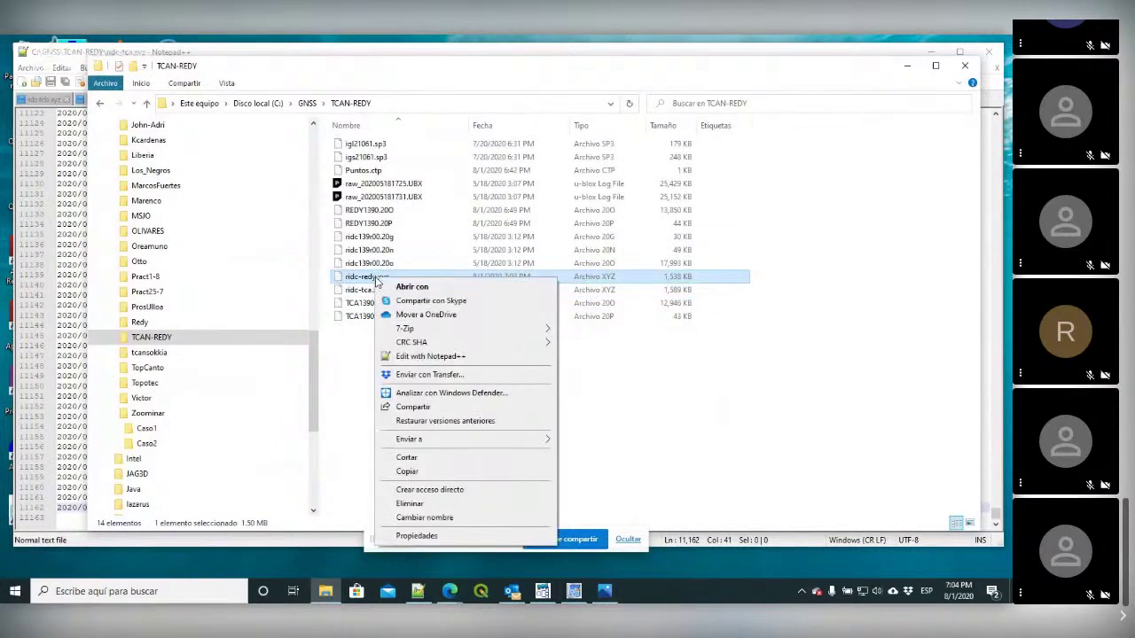
click(410, 357)
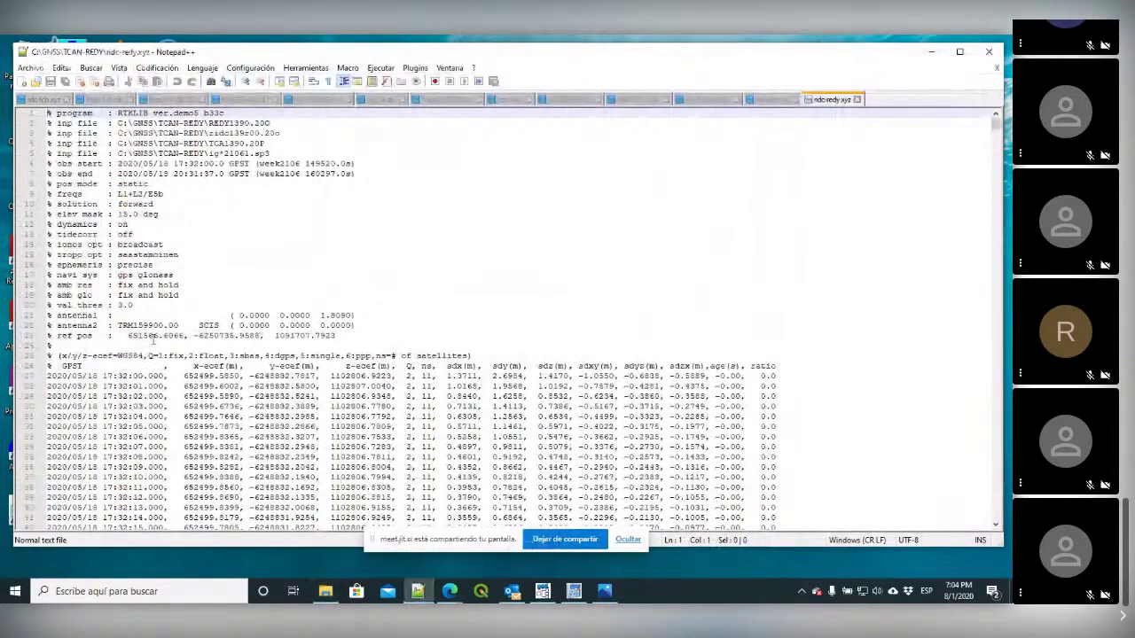
Step: Examine the reference position, antenna height and last epochs of ridc-redy.xyz, and return to the final epochs of ridc-tca.xyz
click(339, 336)
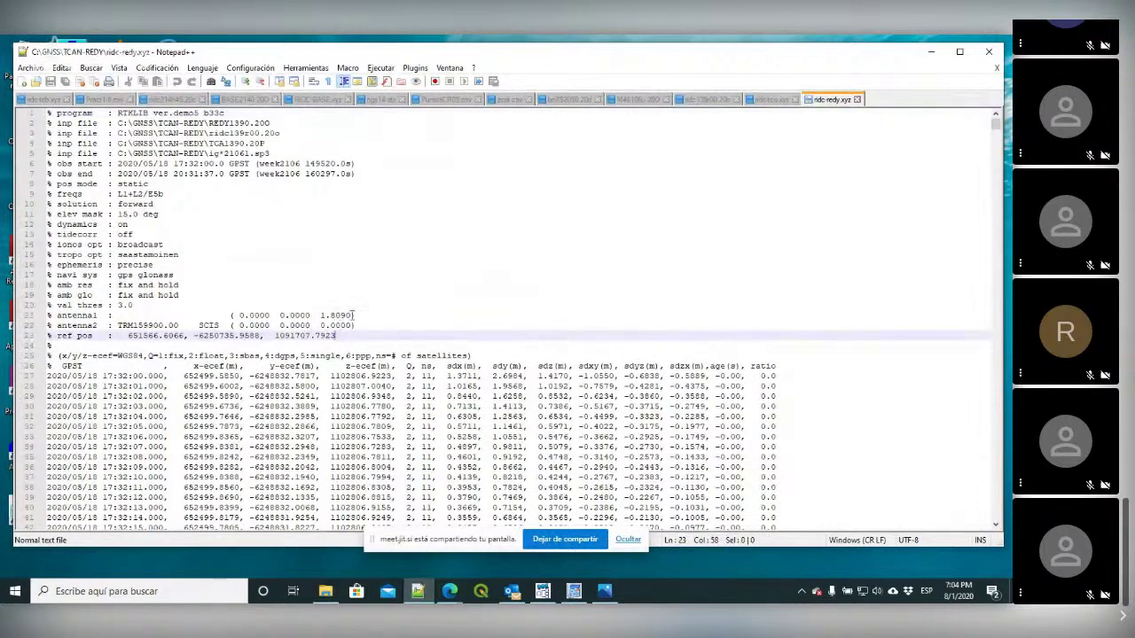
click(353, 315)
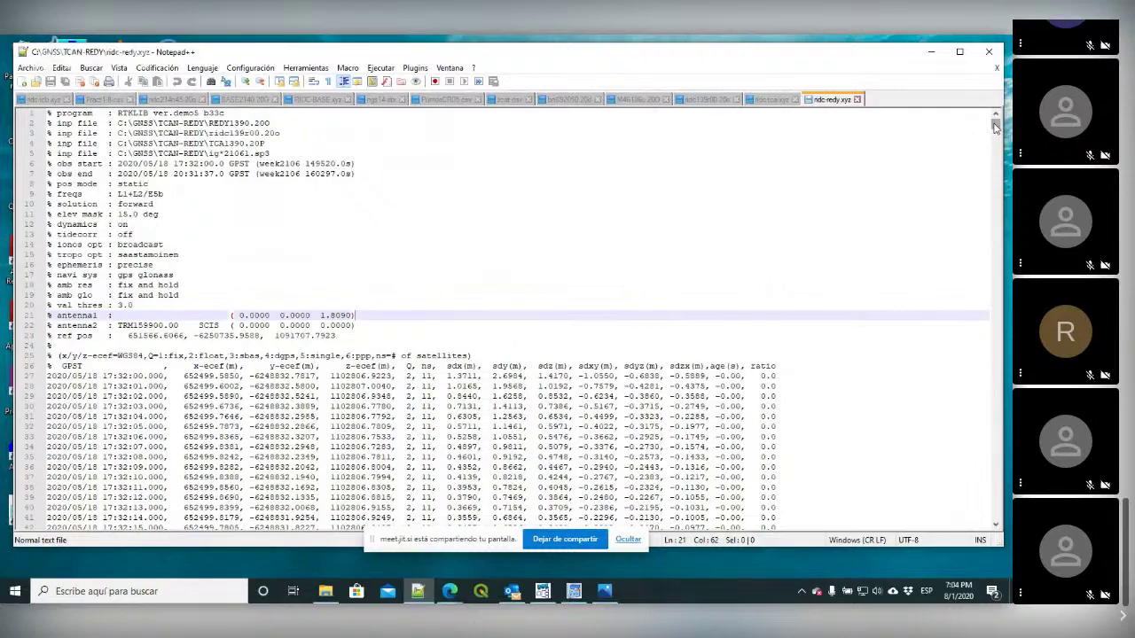
drag(995, 127, 984, 519)
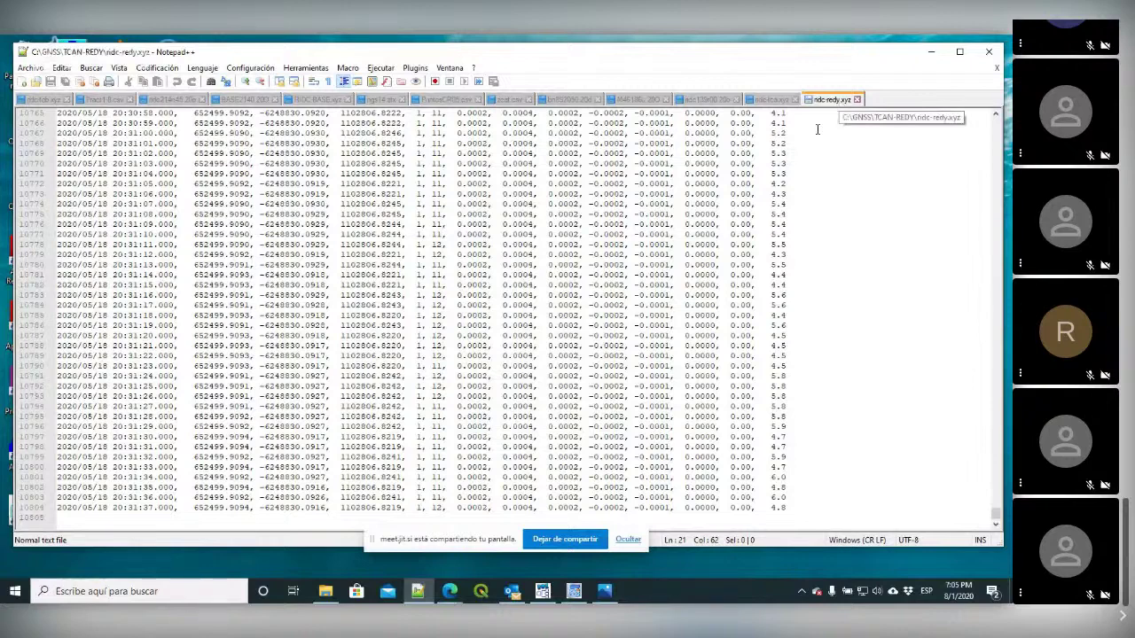
key(ctrl+Tab)
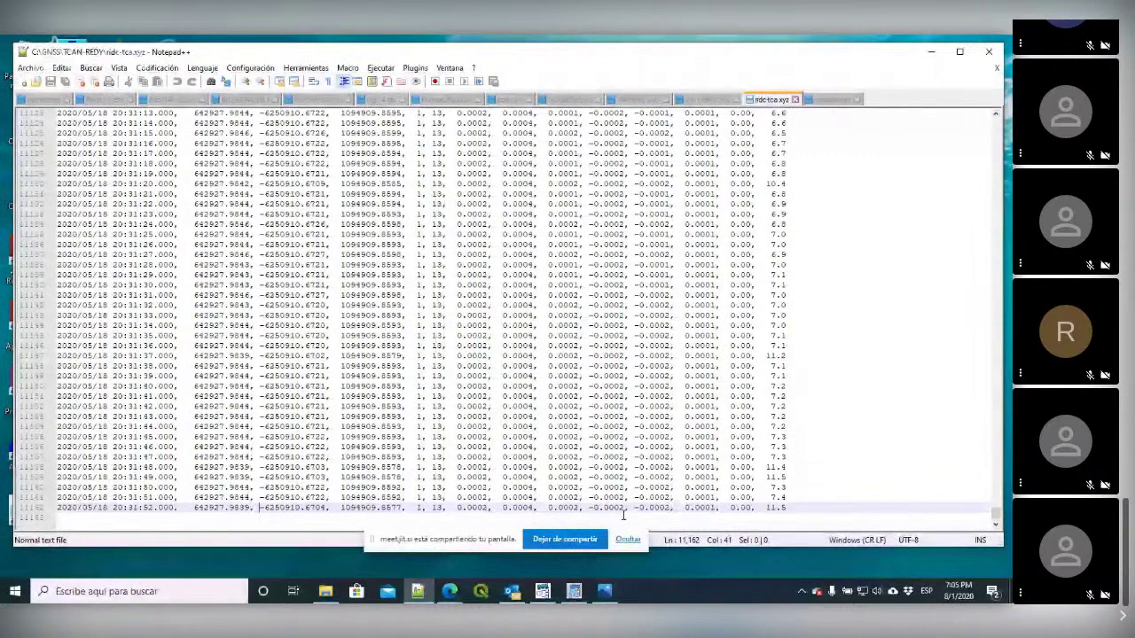
Step: Back in Cantop's post-processing form, set the base observation file to TCA1390.20O and the base coordinate origin to ECEF
key(alt+Tab)
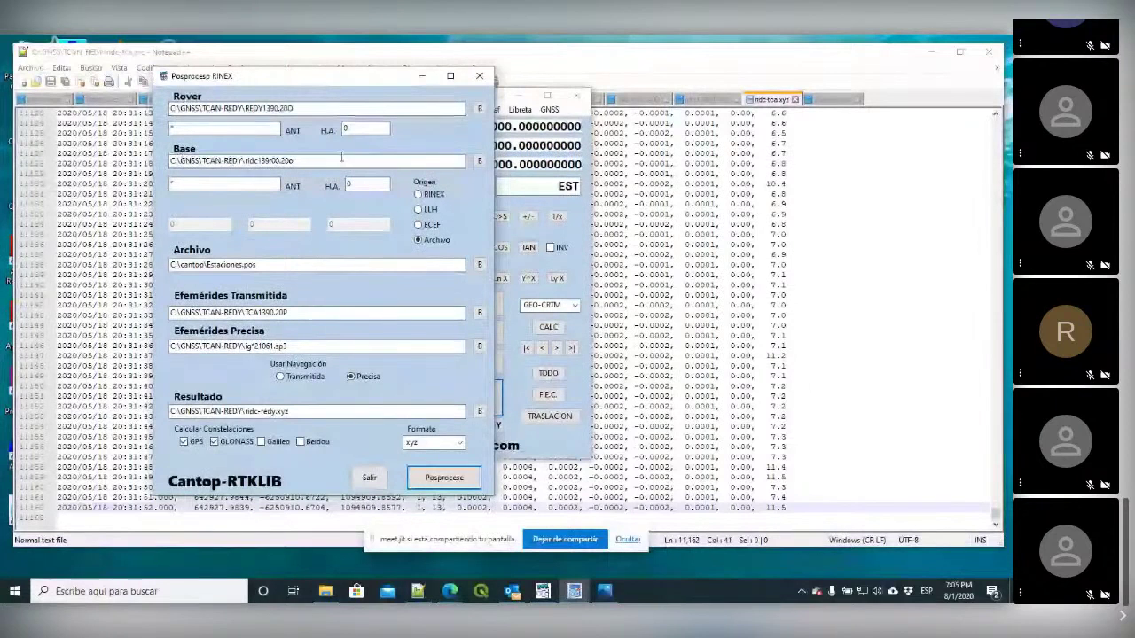
click(480, 161)
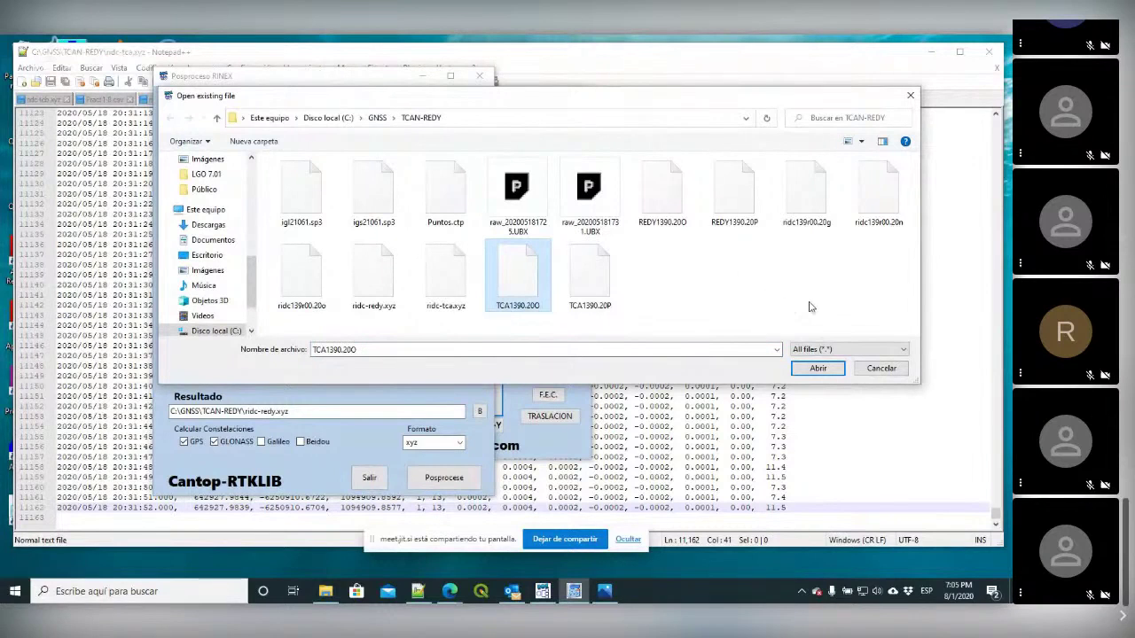
click(812, 368)
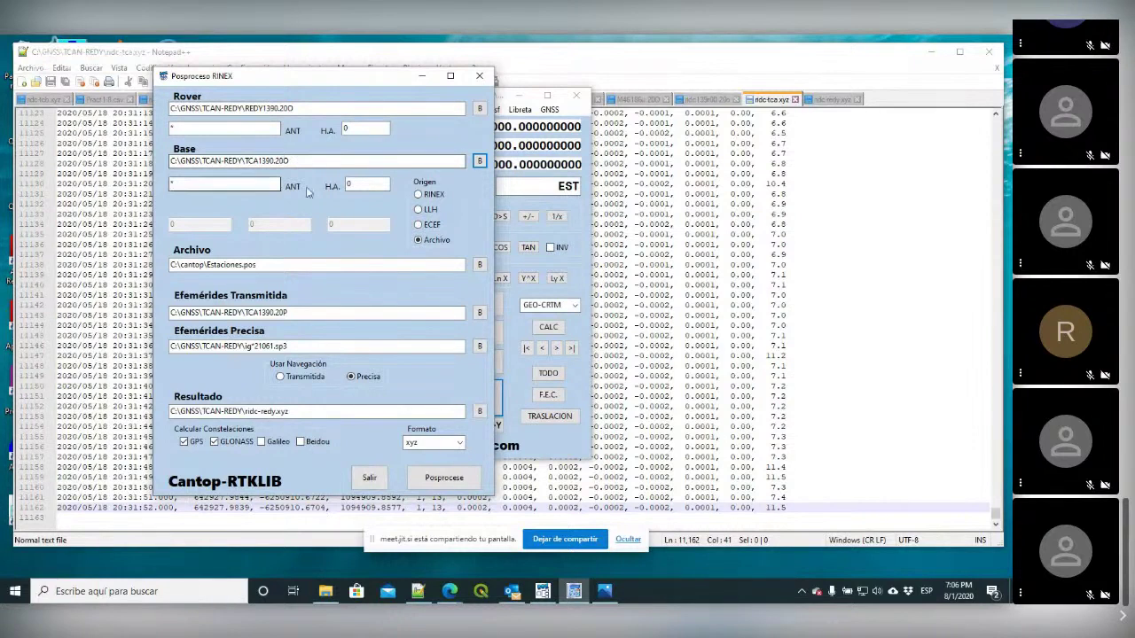
click(430, 226)
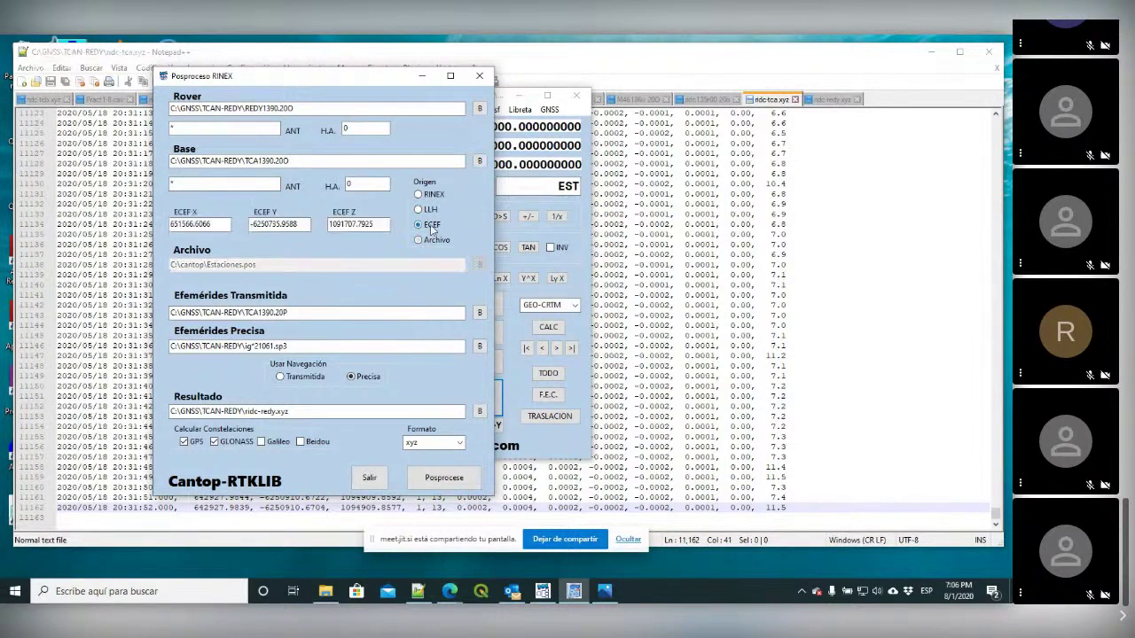
click(266, 159)
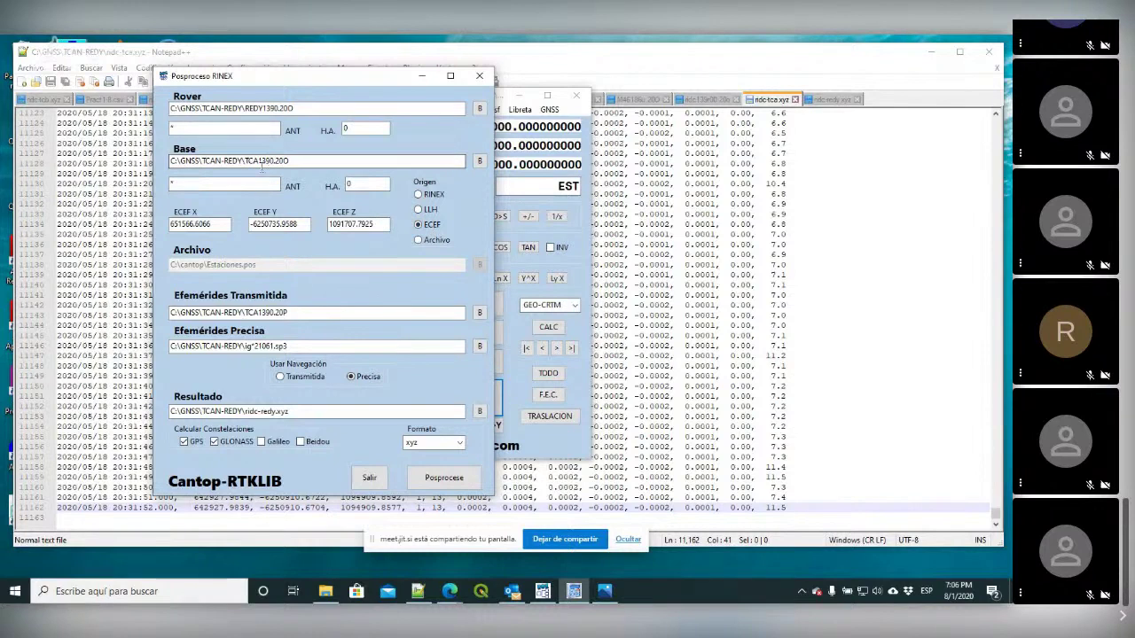
click(265, 108)
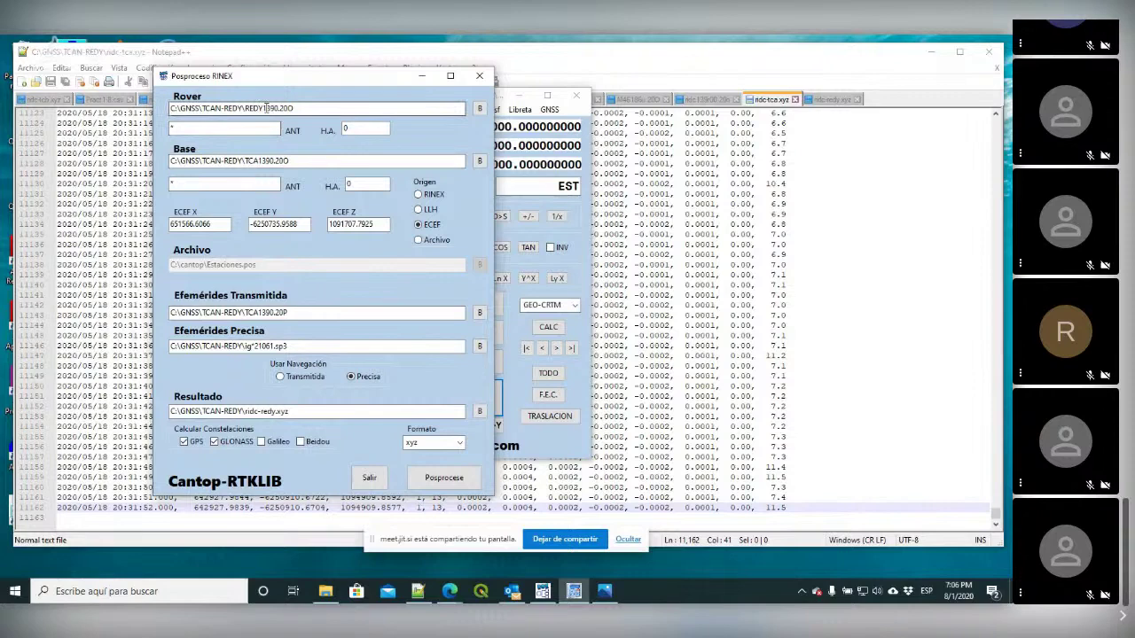
Step: Copy the X coordinate of the last epoch in ridc-tca.xyz into Cantop as the base's ECEF X, 642927.9839
click(866, 477)
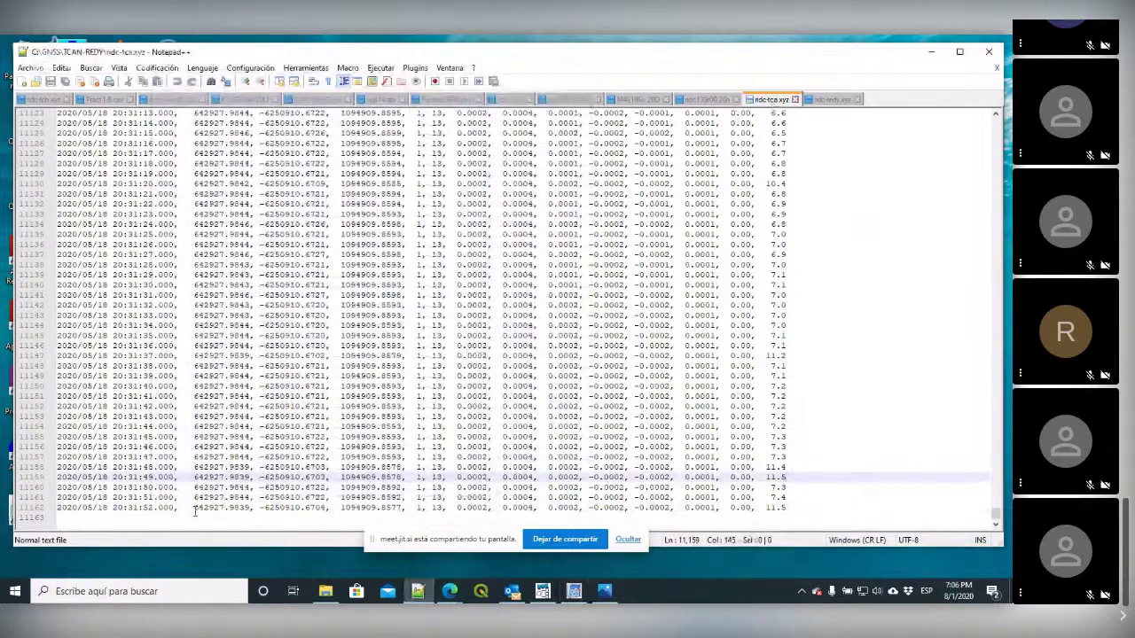
drag(194, 508, 252, 508)
key(ctrl+c)
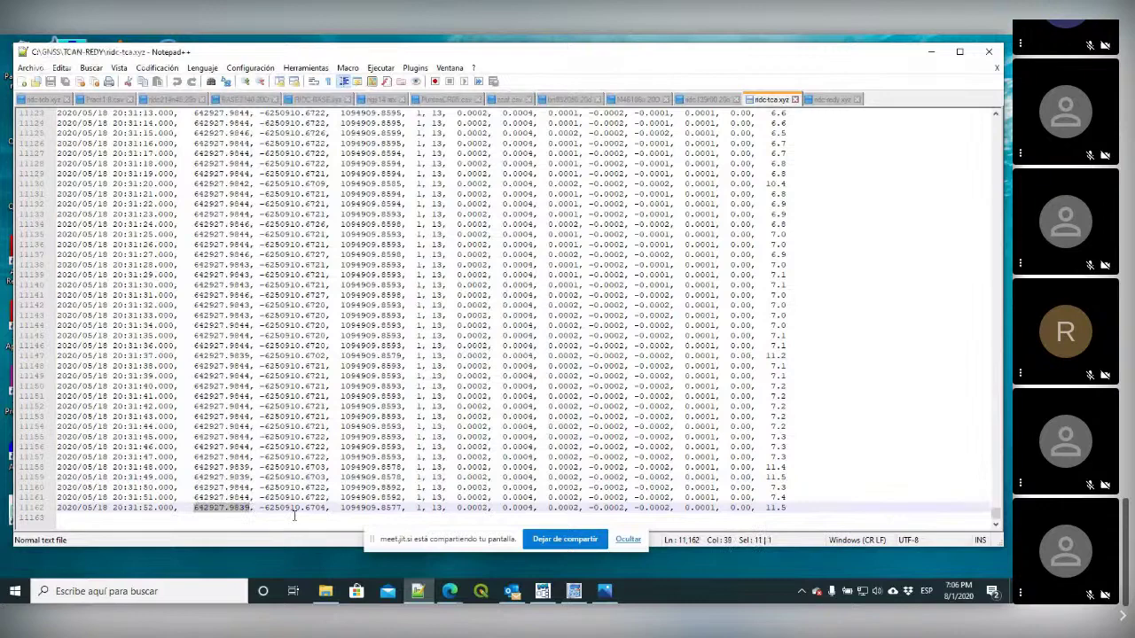
click(574, 592)
click(219, 223)
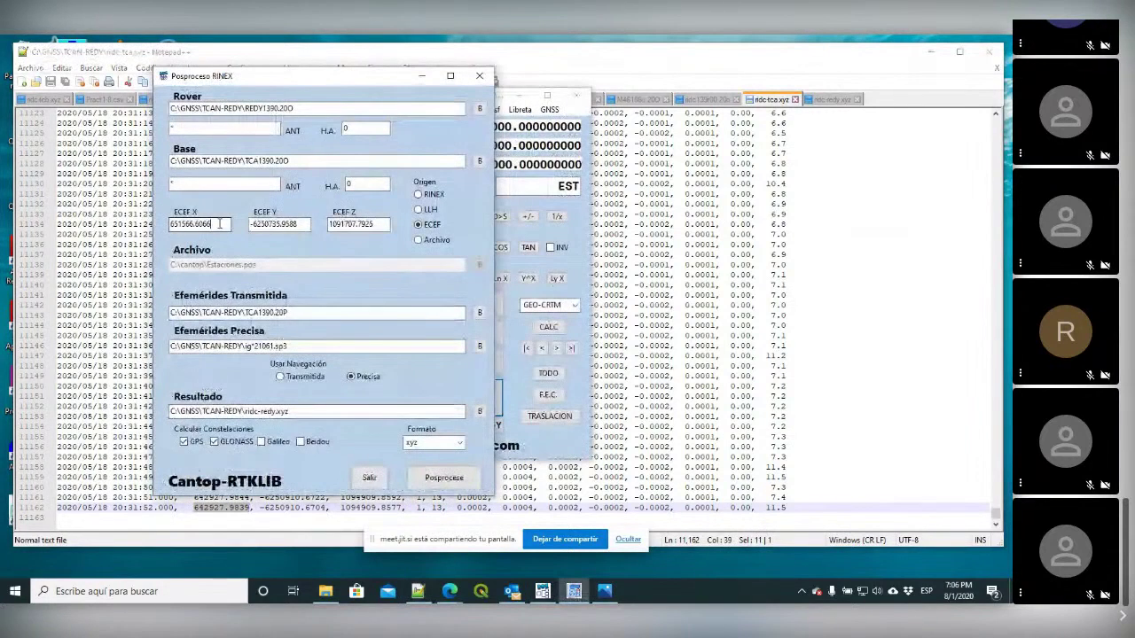
double_click(219, 224)
key(ctrl+v)
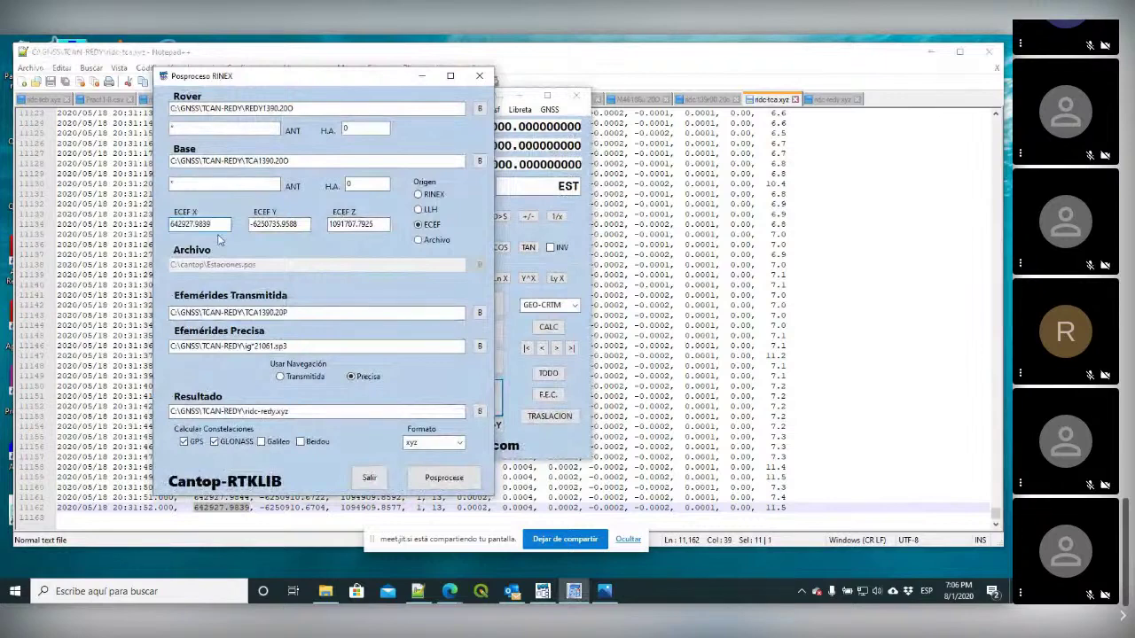
Step: Transfer the Y coordinate of the last epoch in ridc-tca.xyz to Cantop as the base's ECEF Y, -6250910.6704
click(418, 591)
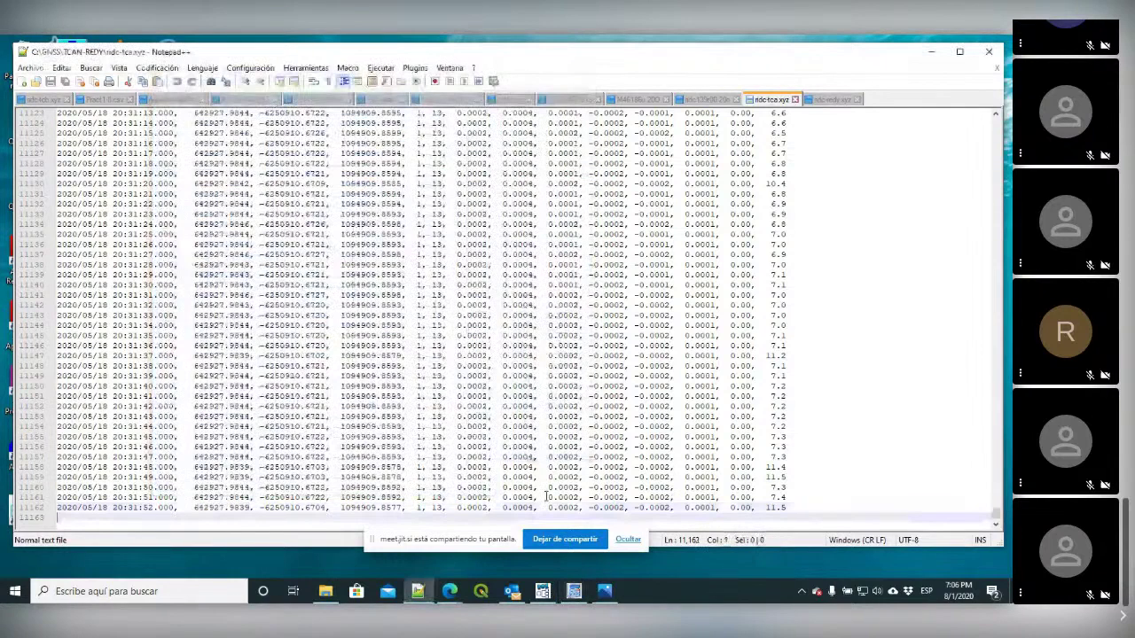
double_click(286, 507)
shift+click(326, 508)
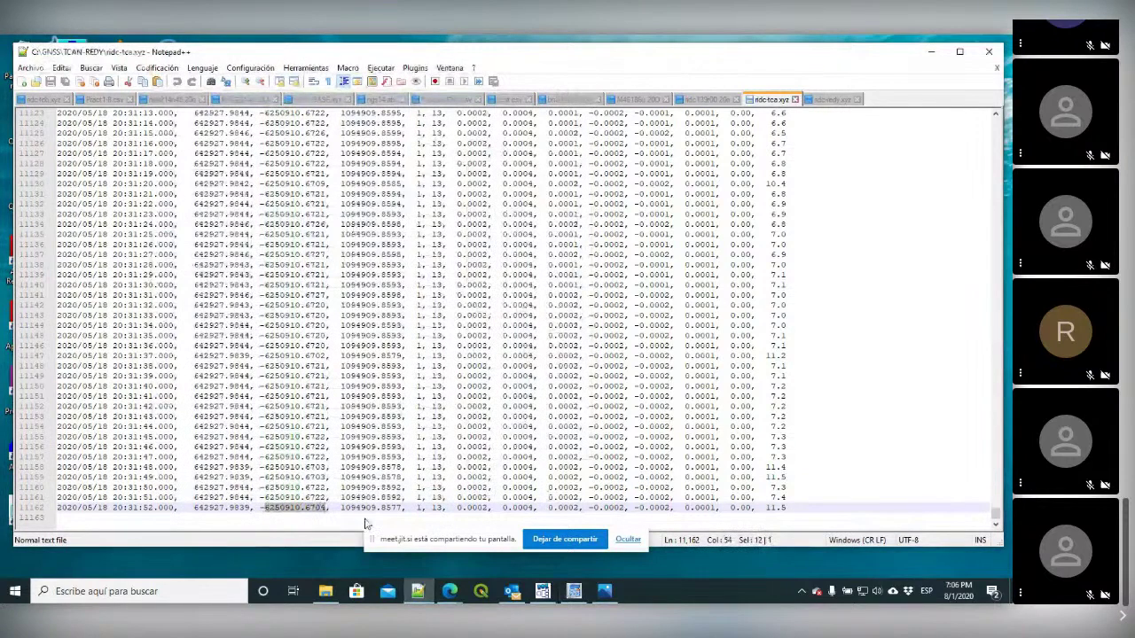
click(574, 592)
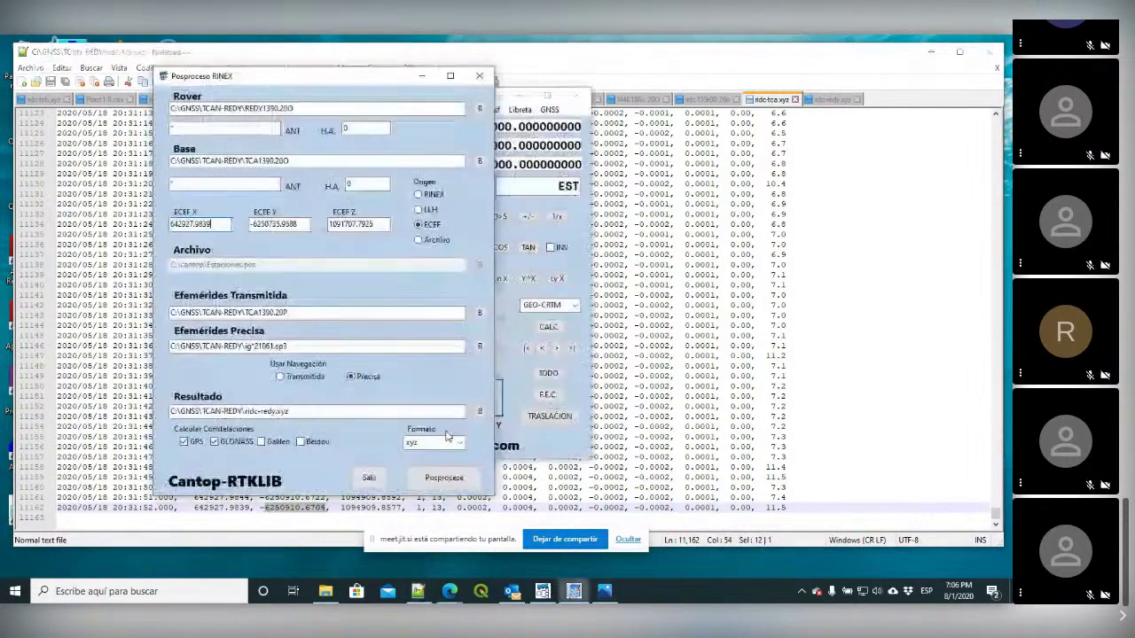
drag(309, 224, 251, 224)
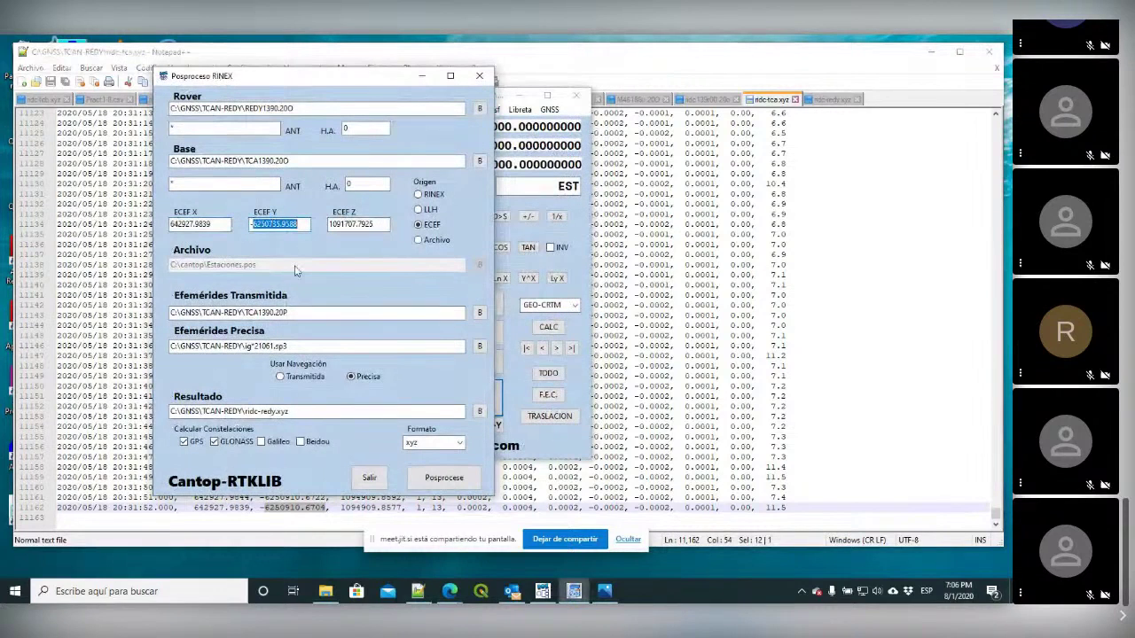
text(-6250910.6704)
text(,)
Step: Copy the last-epoch Z coordinate from ridc-tca.xyz into Cantop as the base's ECEF Z, 1094909.8577, and name the result file tca-redy.xyz
click(853, 444)
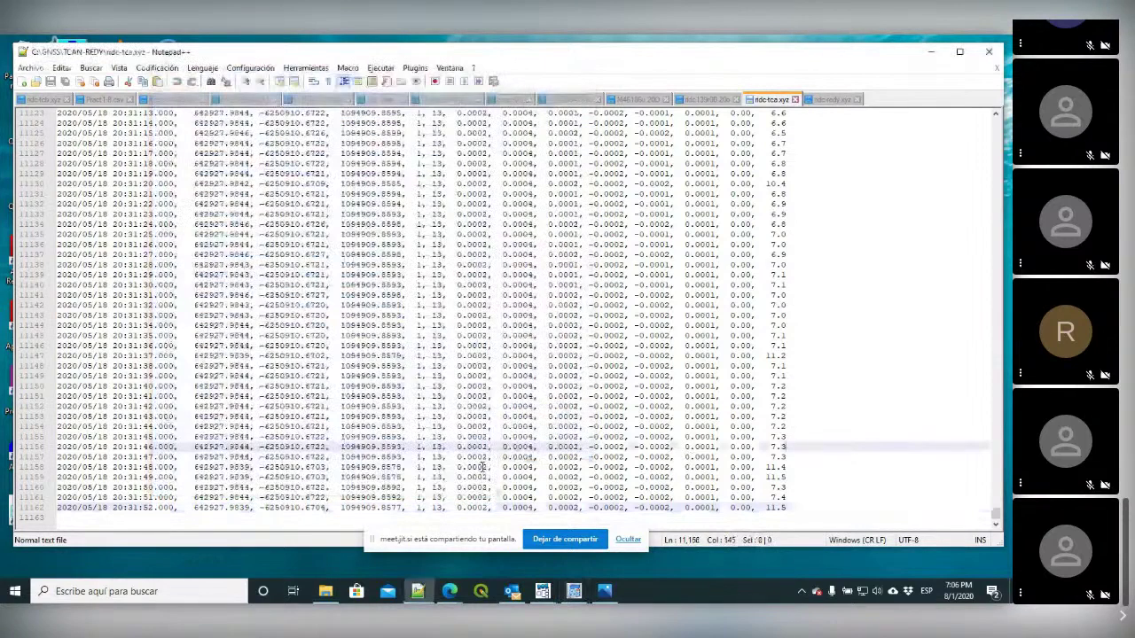
drag(342, 508, 404, 509)
key(ctrl+c)
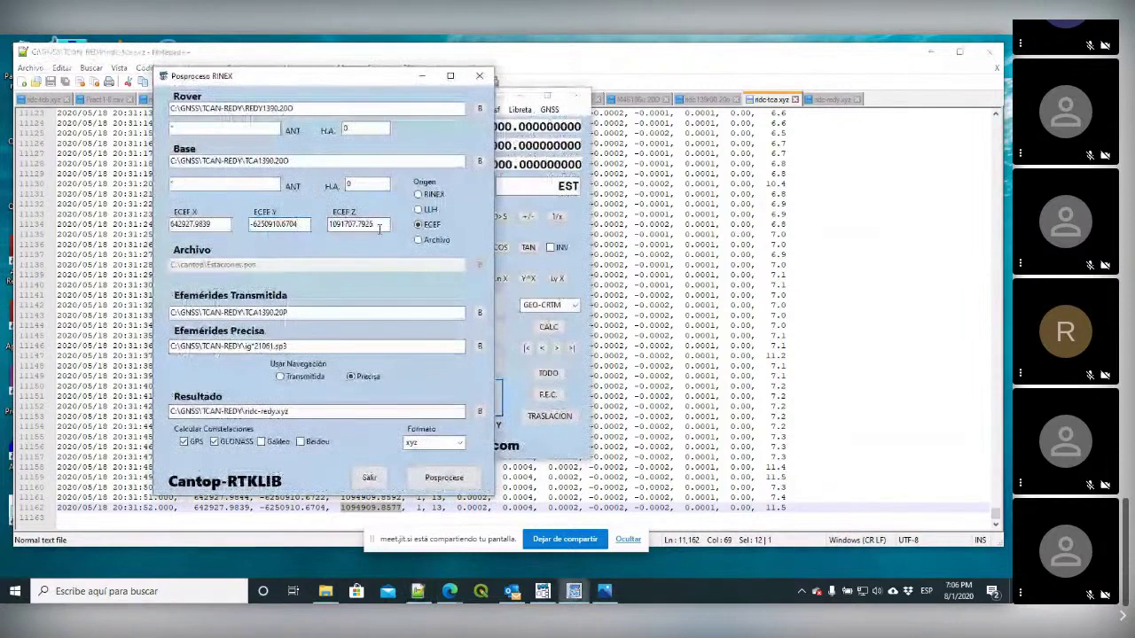
drag(330, 224, 380, 227)
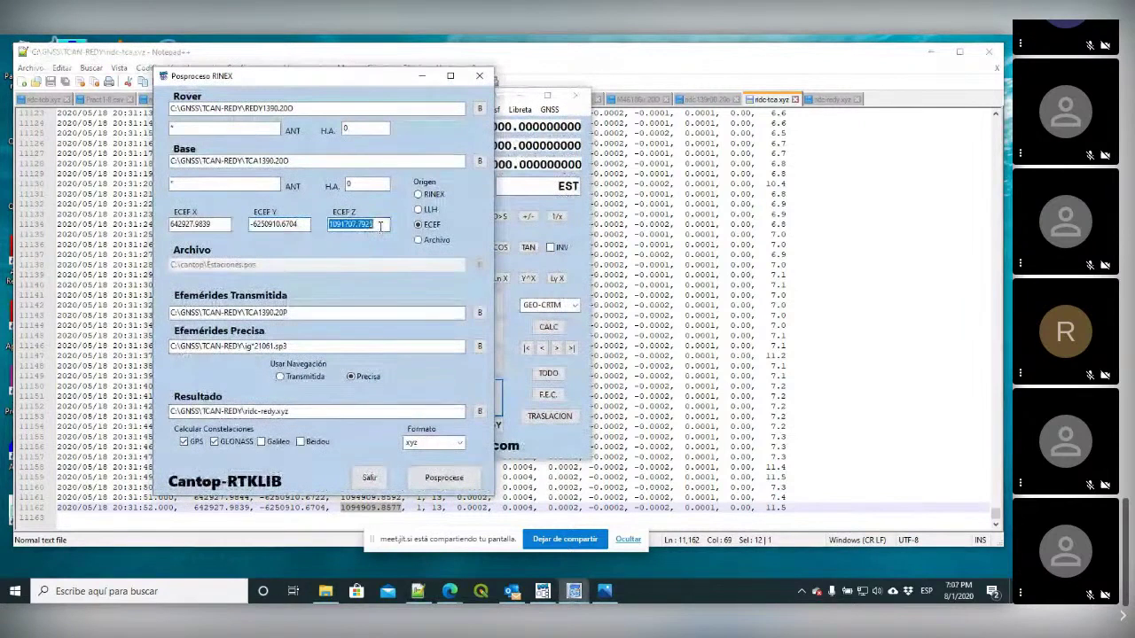
key(ctrl+v)
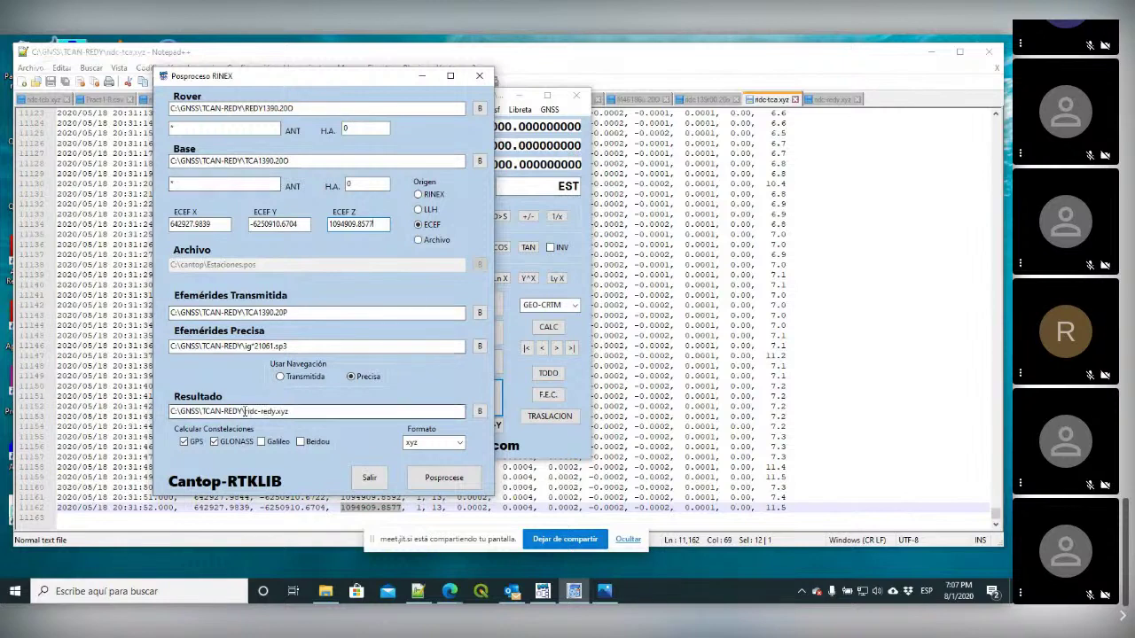
drag(245, 411, 257, 412)
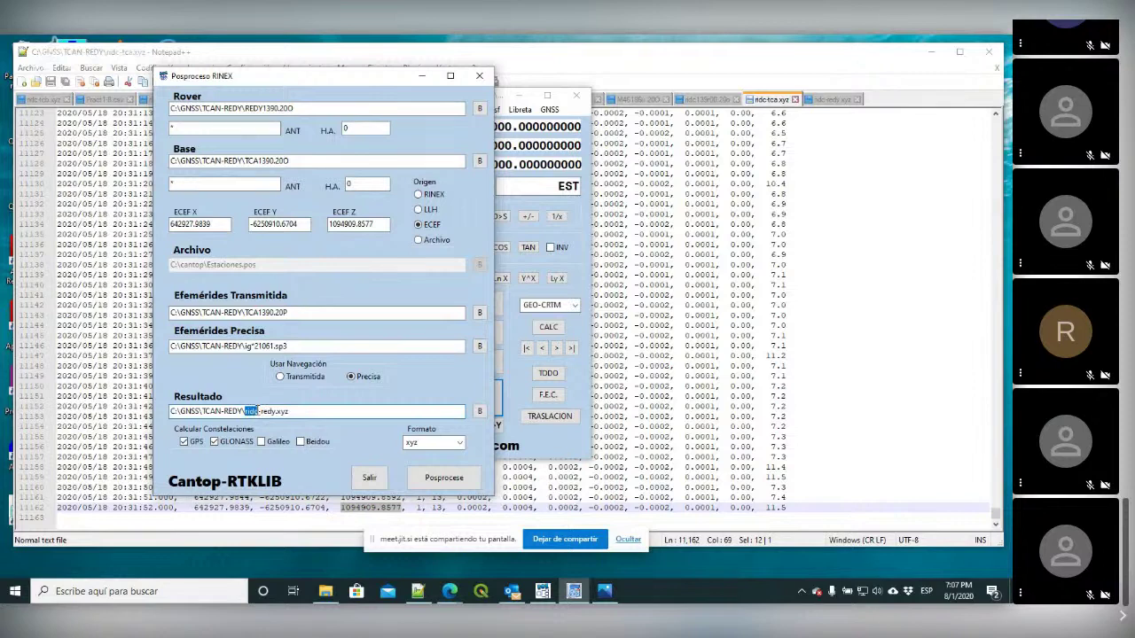
text(tca)
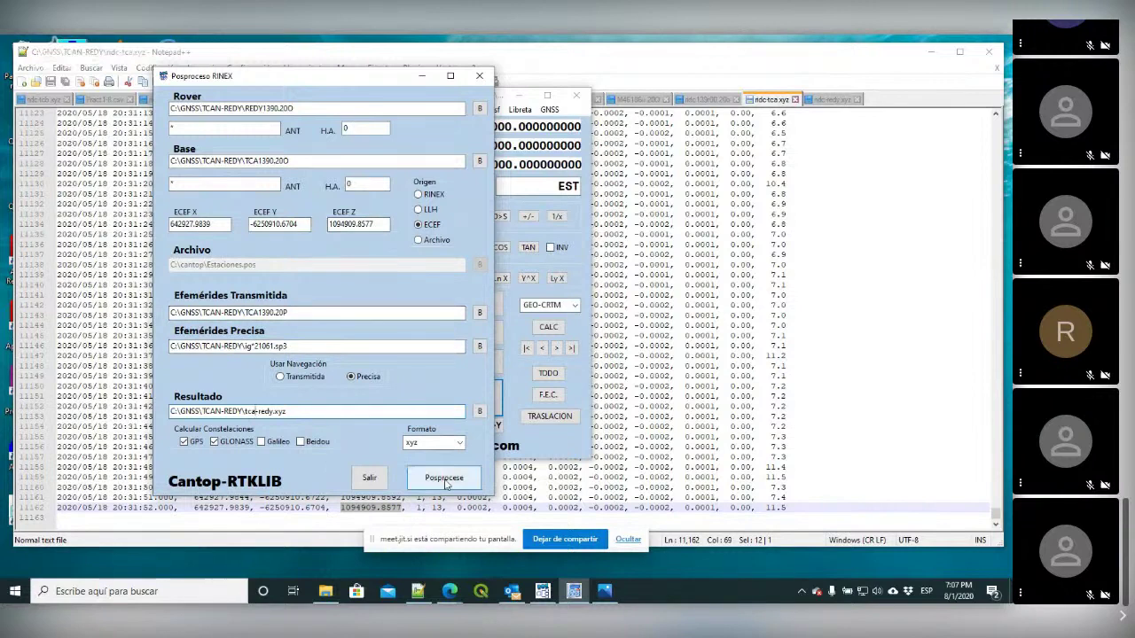
Step: Run the REDY post-processing against TCA and delete tca-redy_events.pos from the TCAN-REDY folder
click(445, 482)
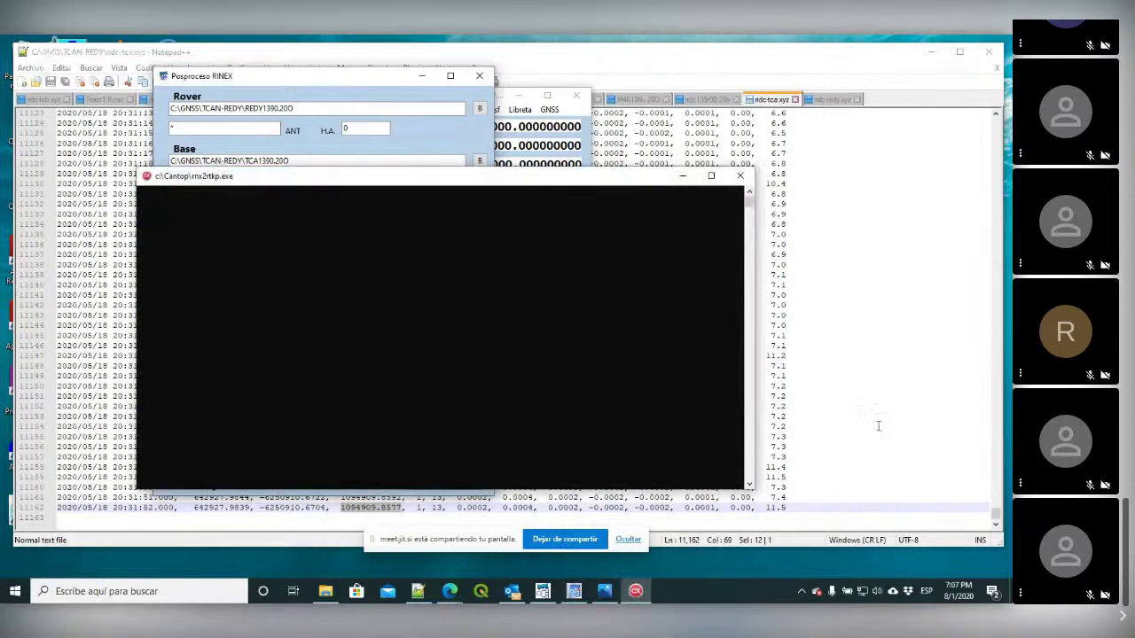
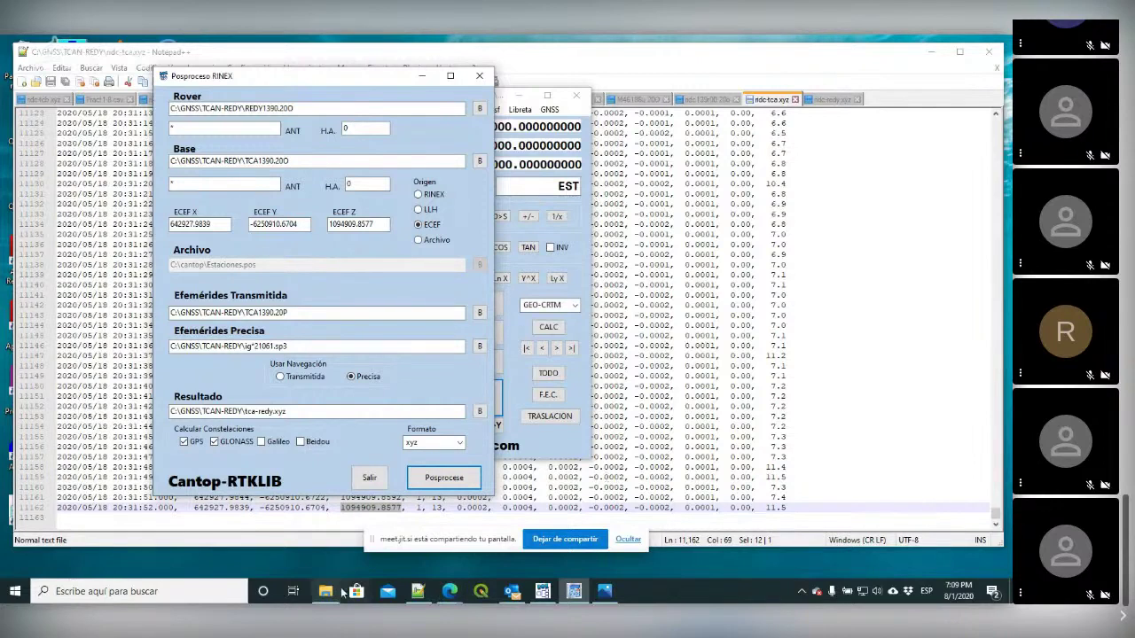
click(326, 592)
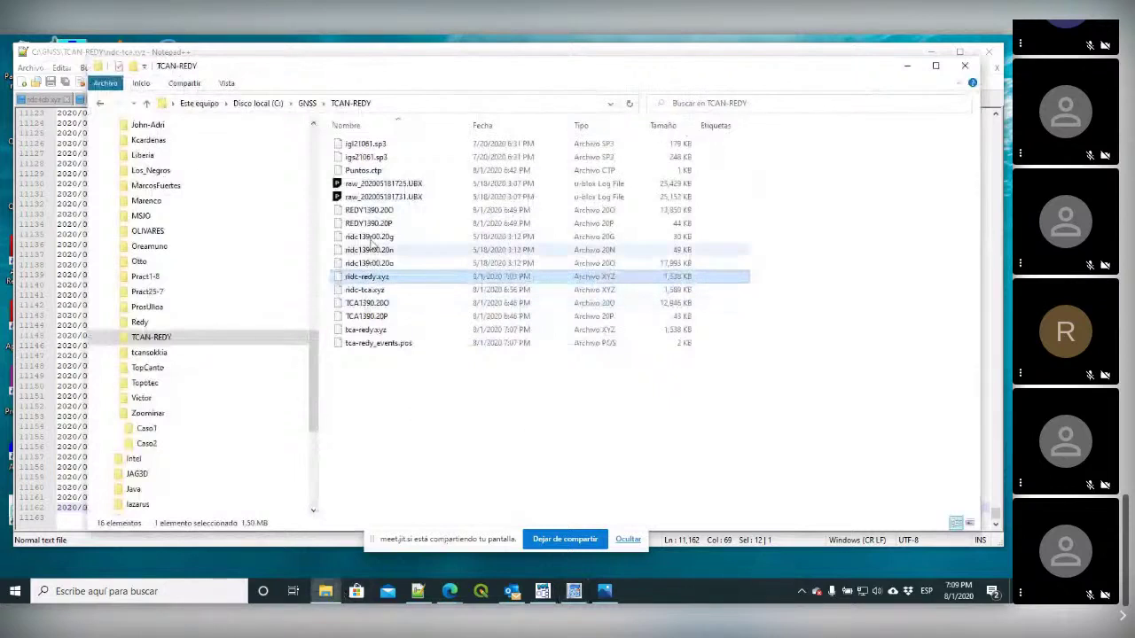
click(375, 343)
key(Delete)
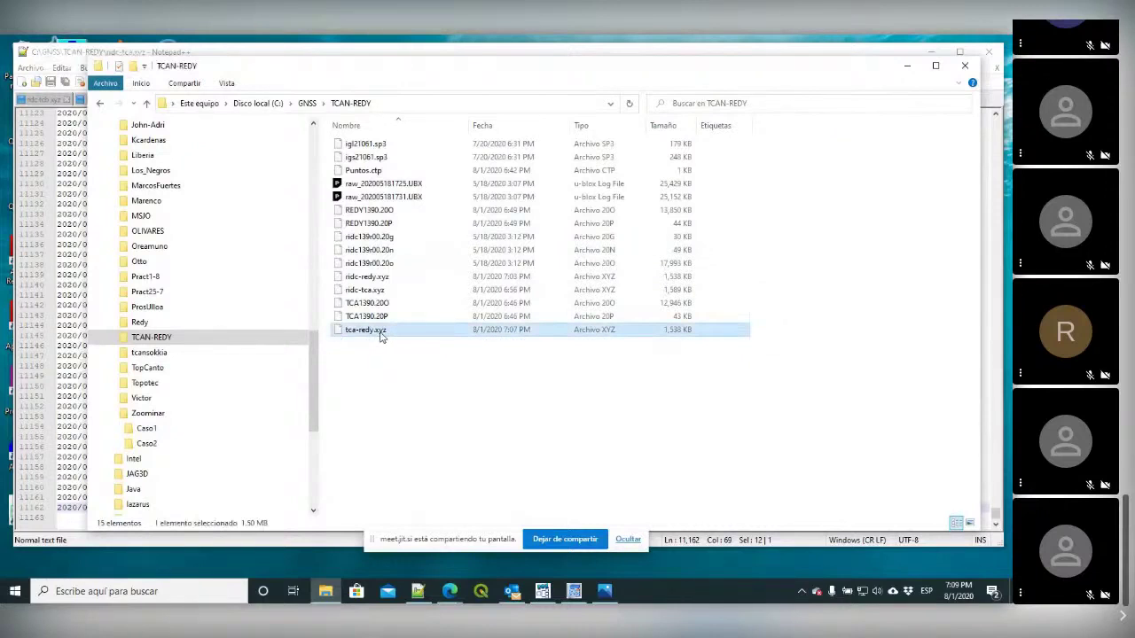
Step: Open tca-redy.xyz in Notepad++ and compare its last-epoch coordinates and fix quality with those in ridc-redy.xyz
right_click(381, 335)
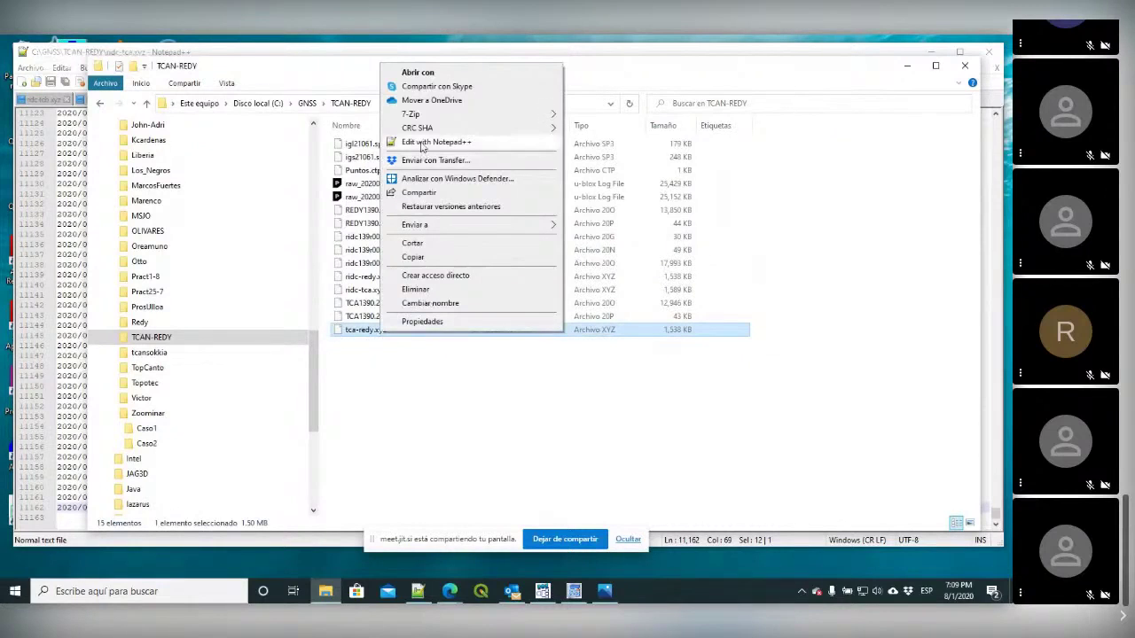
click(422, 145)
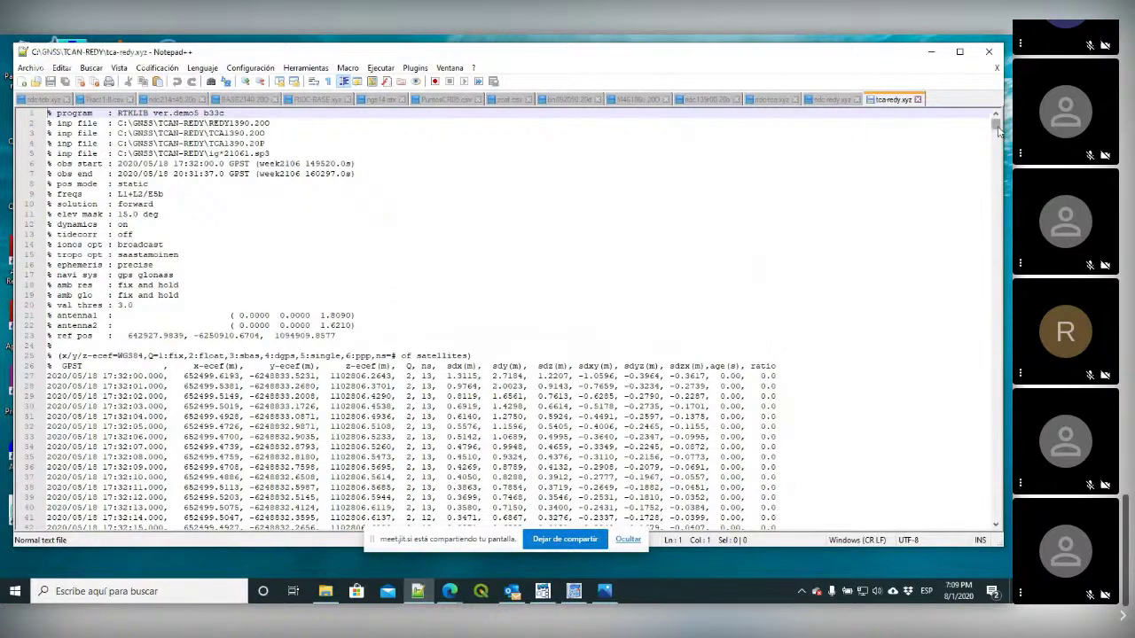
drag(999, 130, 996, 525)
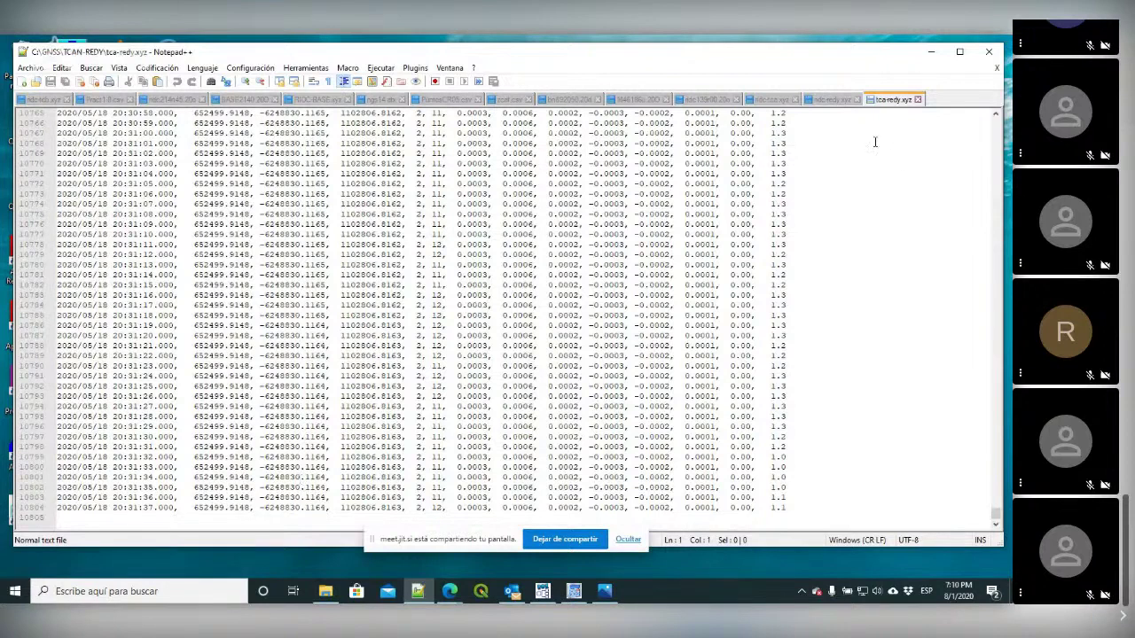
click(834, 101)
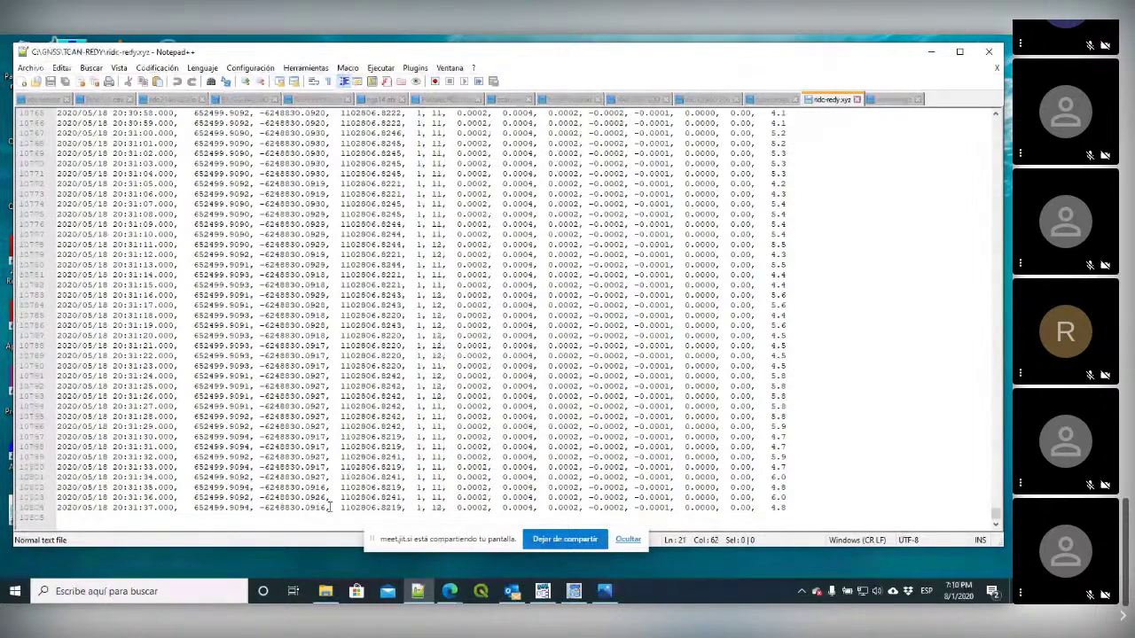
click(892, 99)
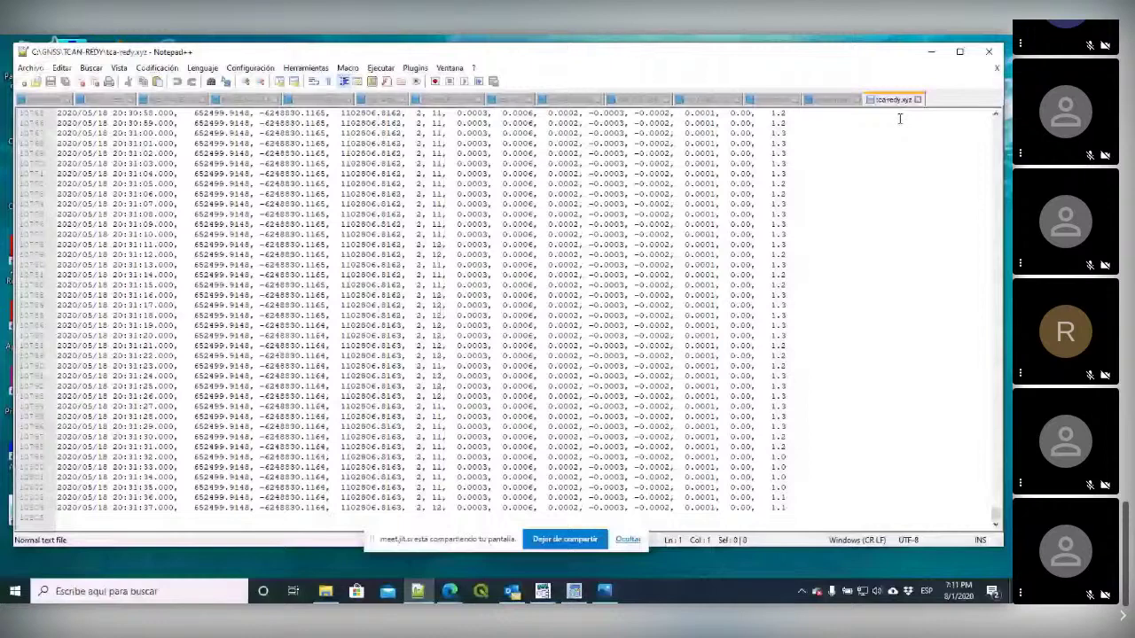
key(ctrl+Page_Up)
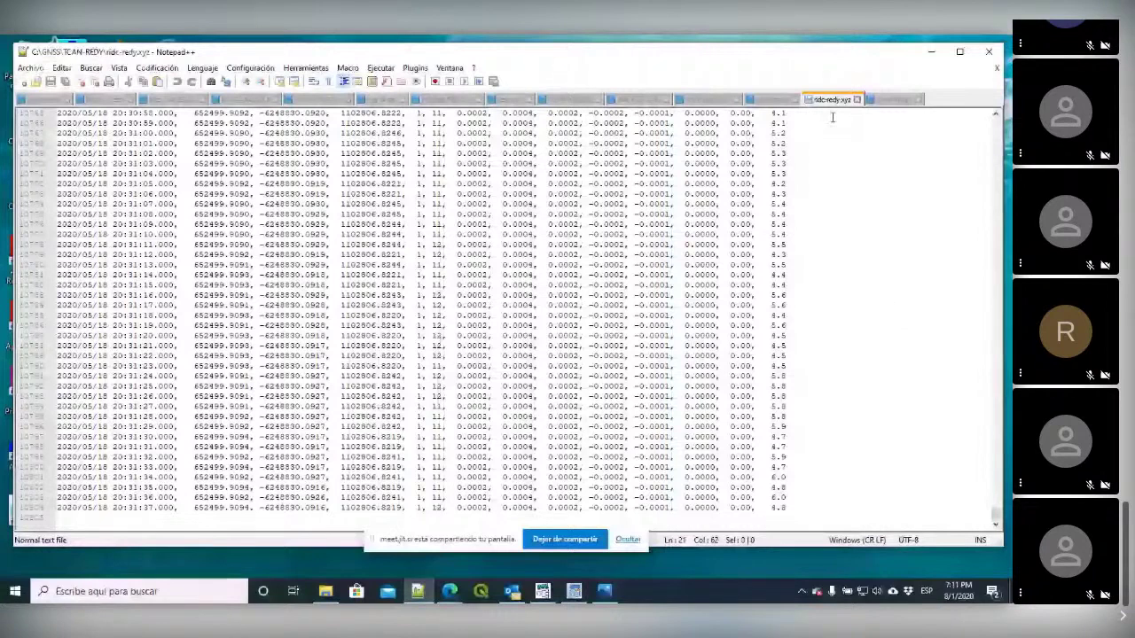
click(889, 100)
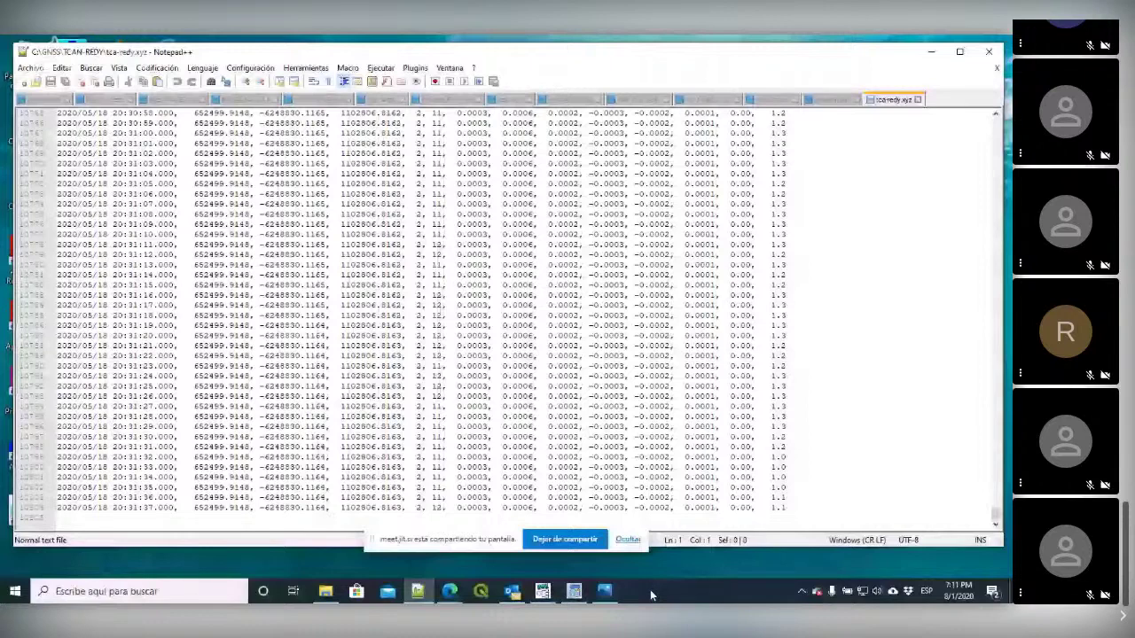
Step: Close Cantop's RINEX post-processing form and load ridc-tca.xyz from the TCAN-REDY folder as a POS import
click(573, 592)
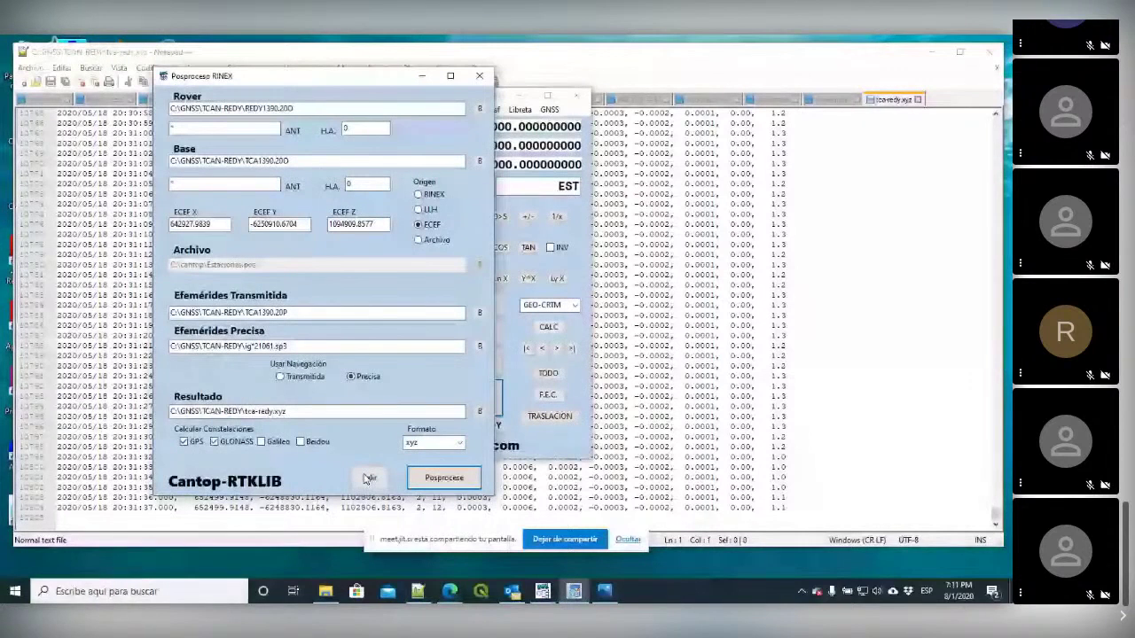
click(368, 479)
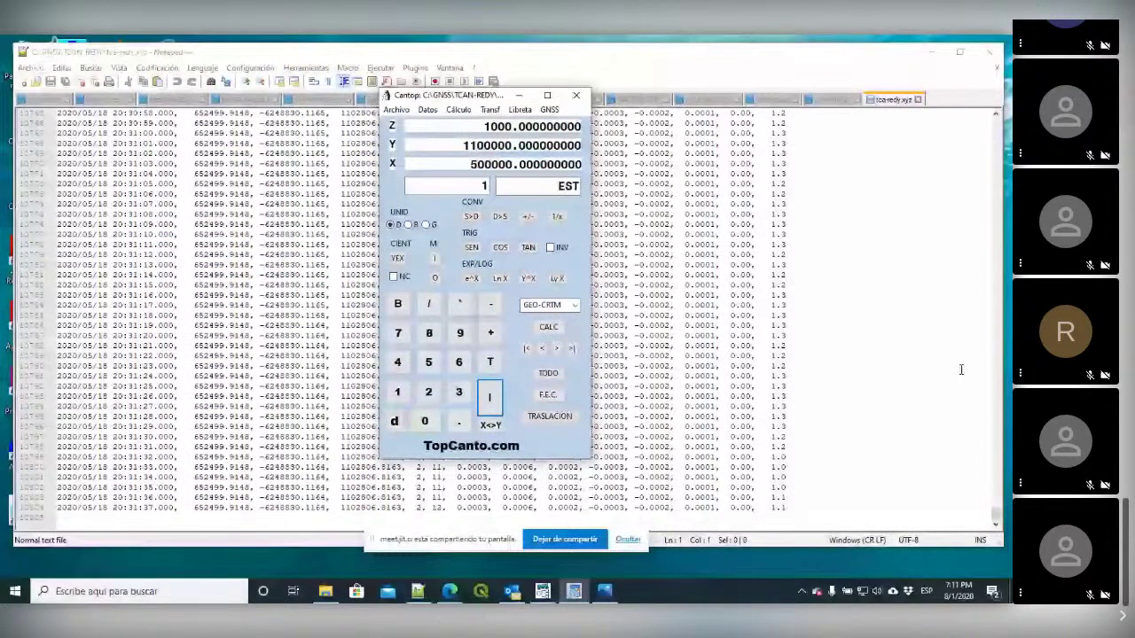
click(397, 109)
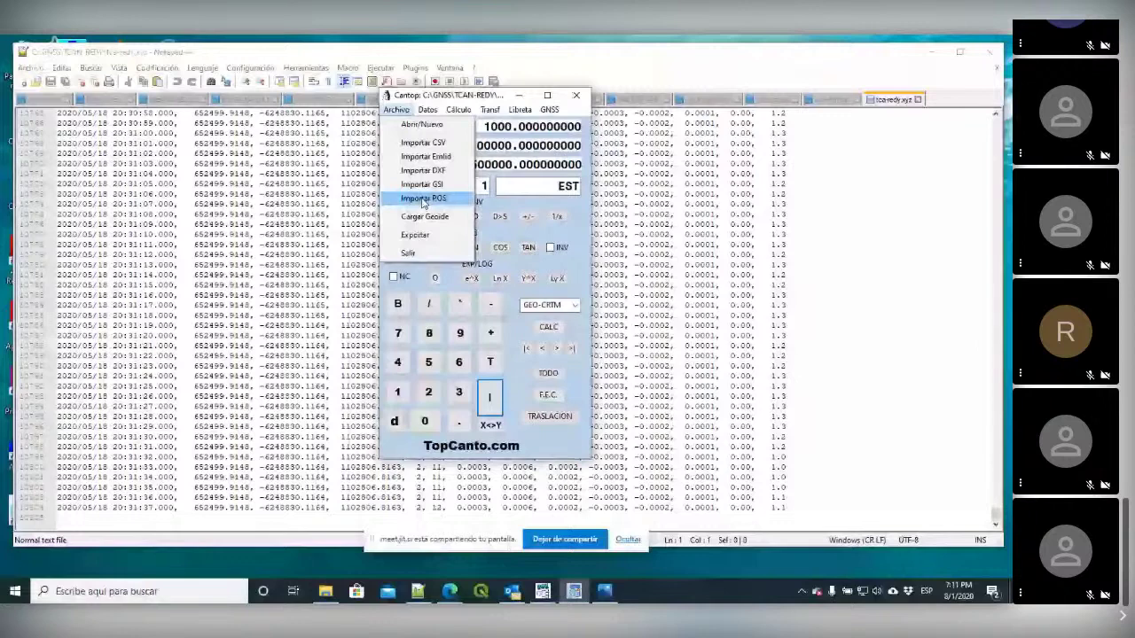
click(423, 199)
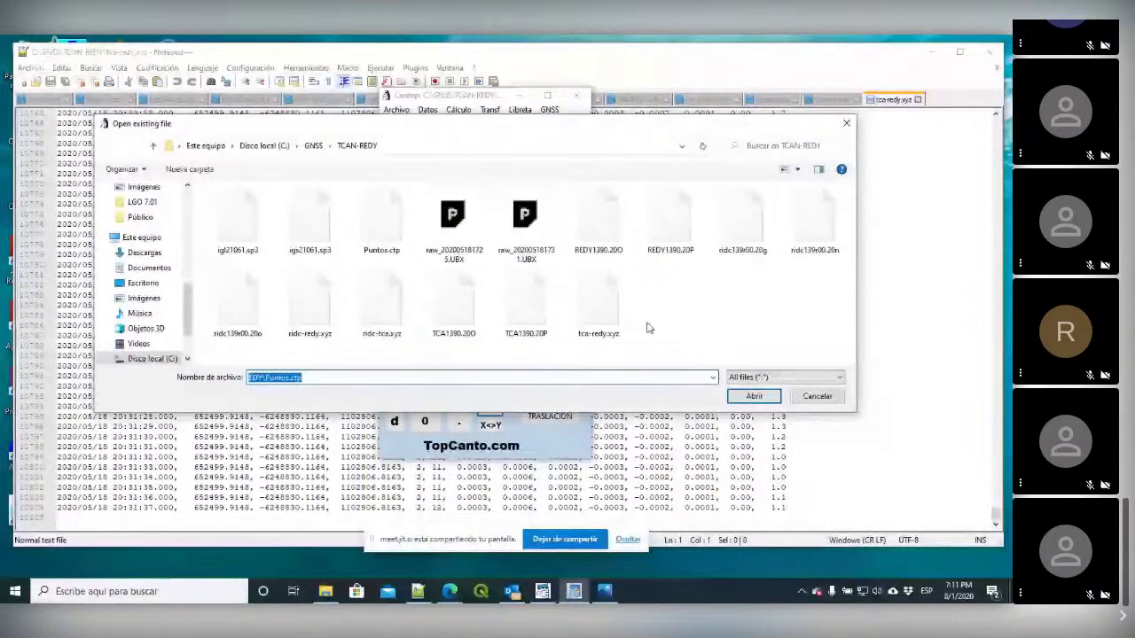
click(384, 321)
click(754, 396)
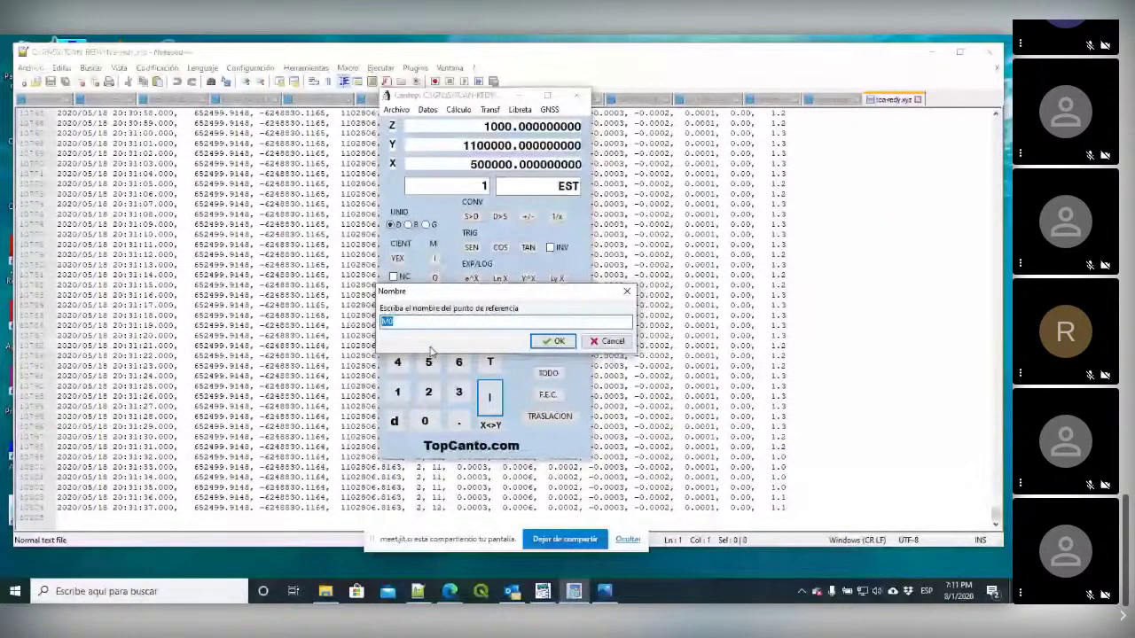
Step: Name the import's reference point RIDC and save it, and import the point as TCA with description MOJON
key(BackSpace)
key(Return)
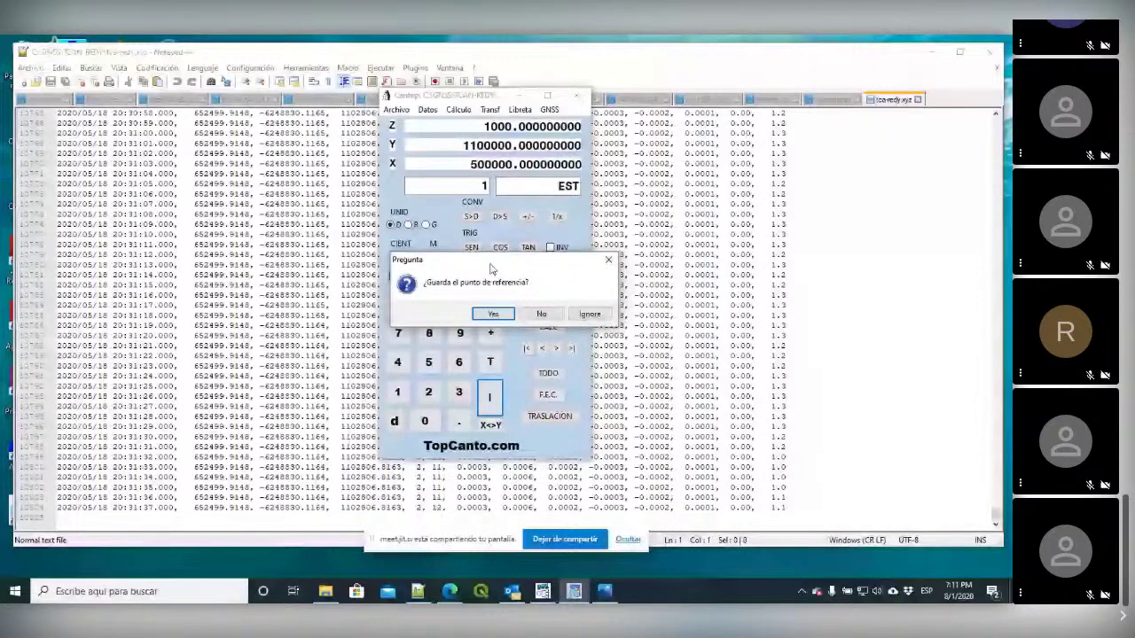
key(Return)
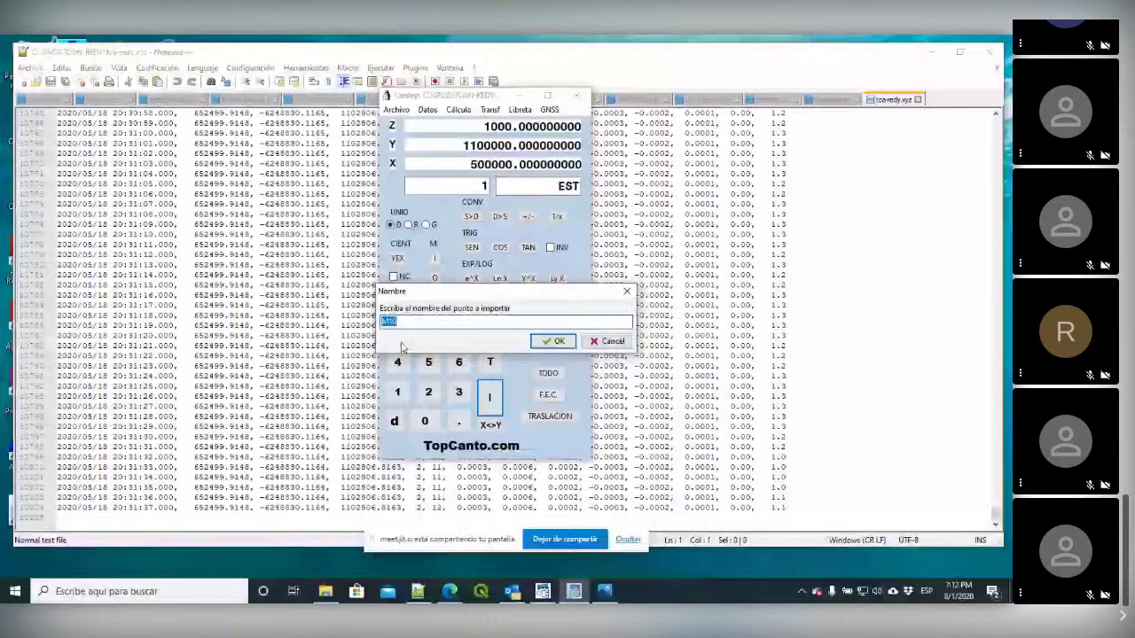
text(TCA)
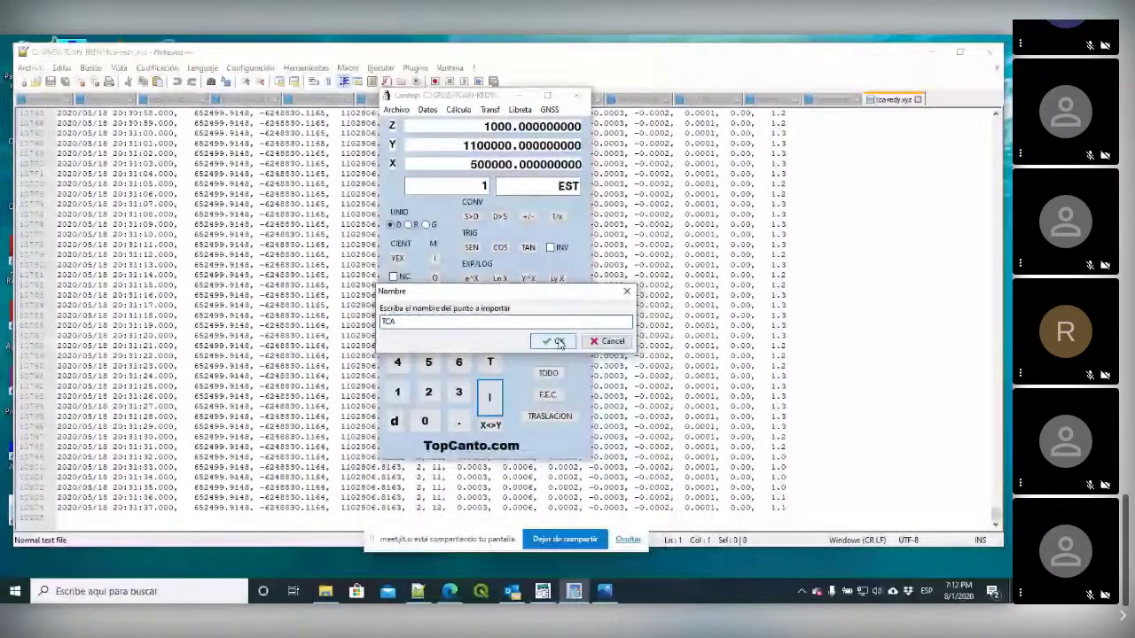
click(559, 342)
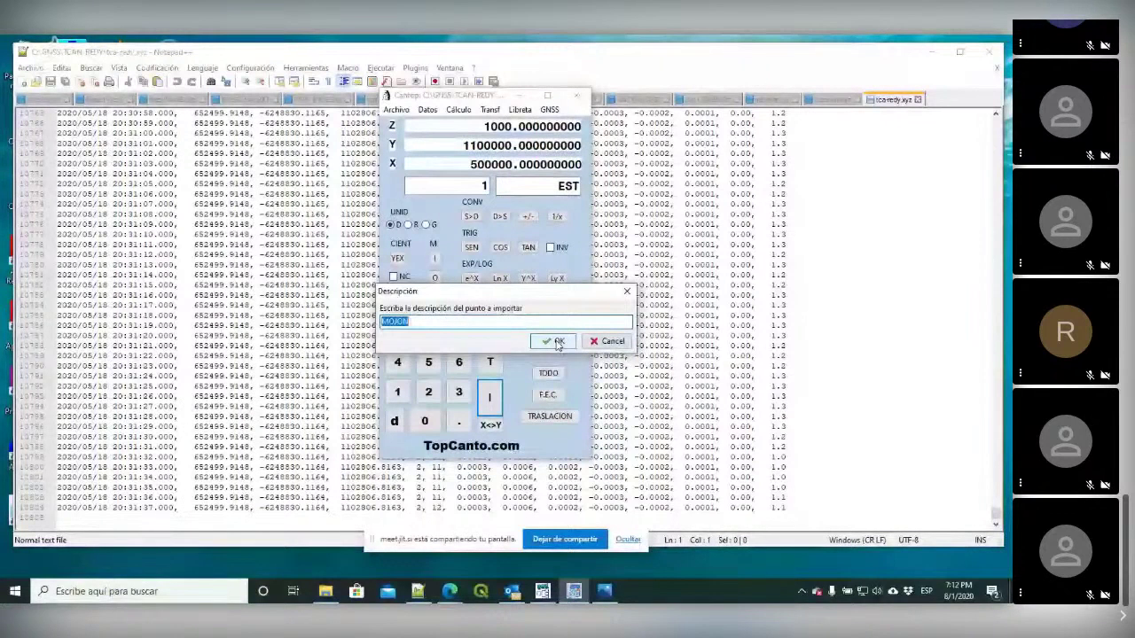
click(559, 343)
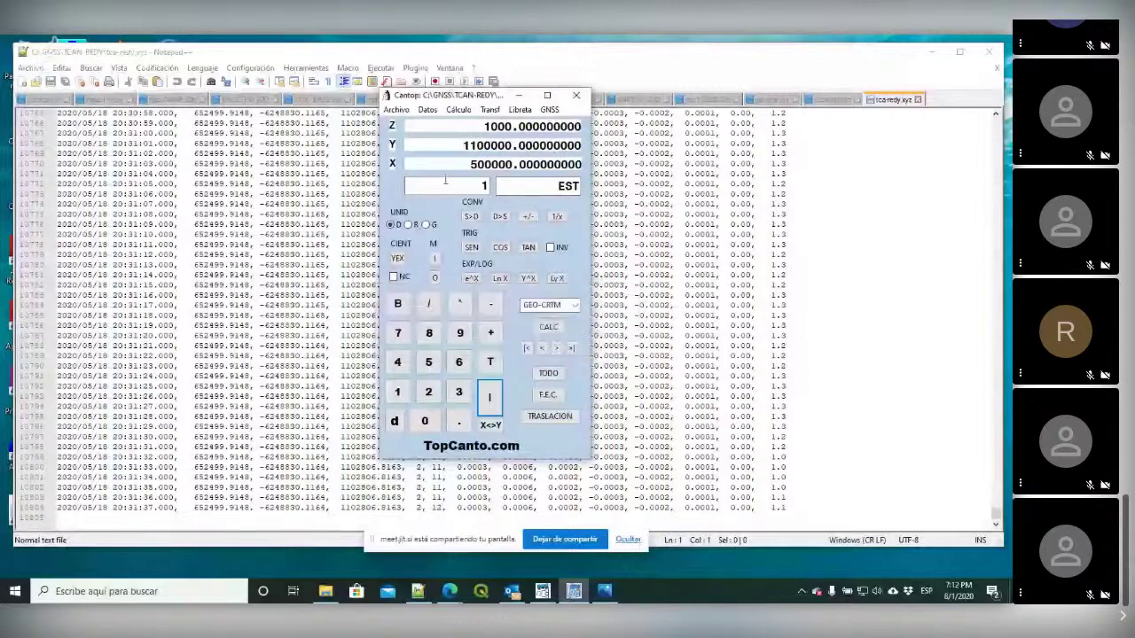
Step: Step through the stored points in Cantop to check the imported coordinates of TCA and RIDC
click(557, 350)
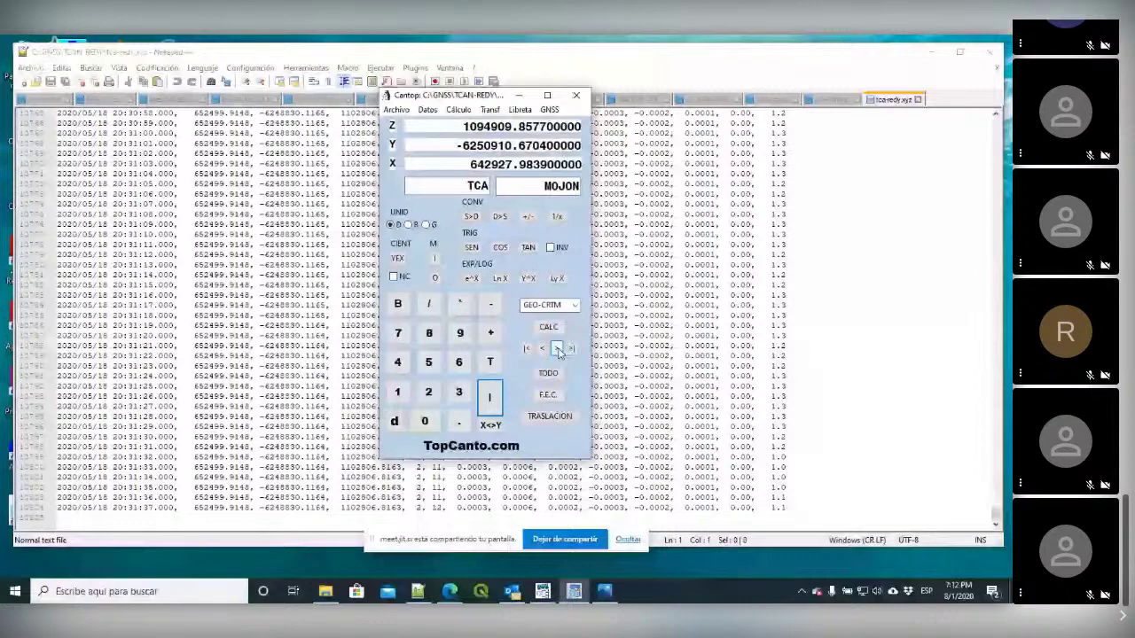
click(558, 349)
click(427, 109)
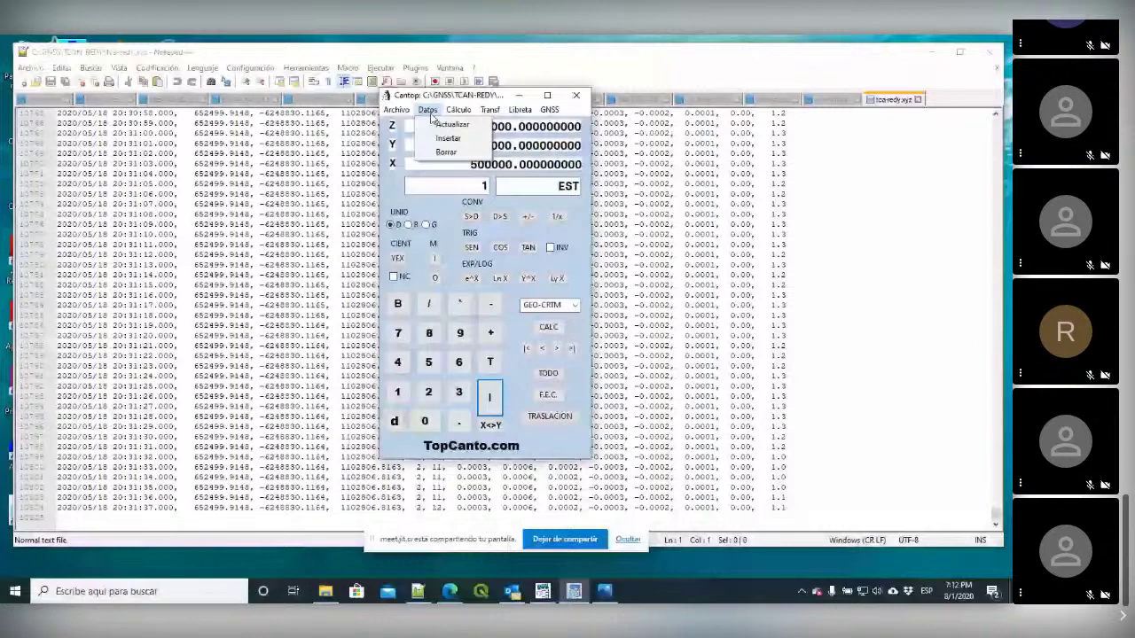
click(448, 124)
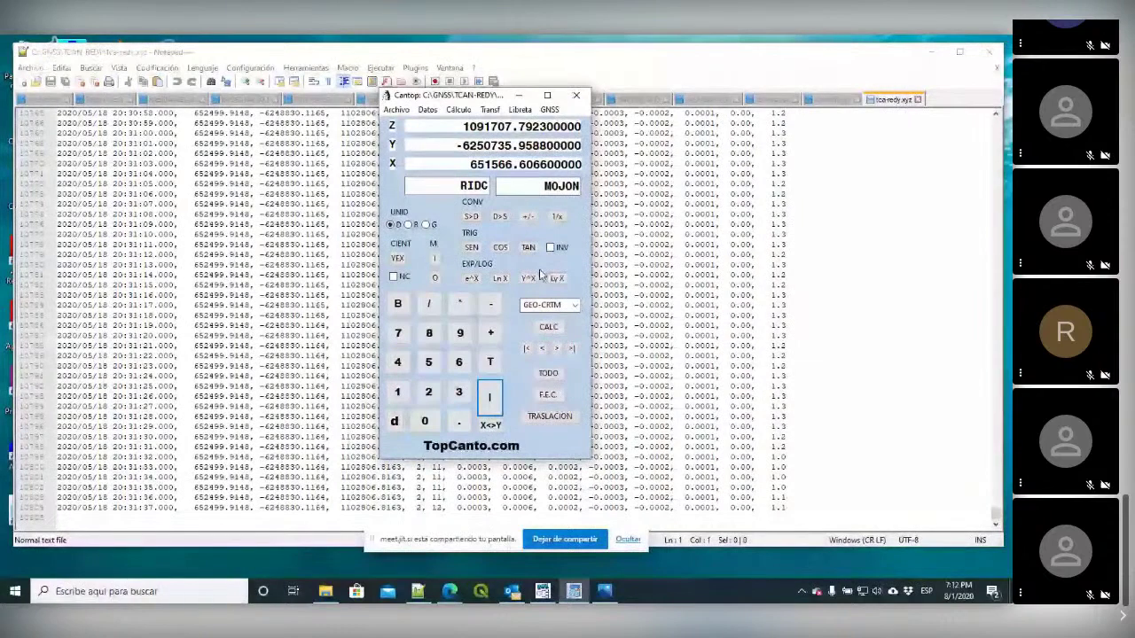
Step: Reload ridc-tca.xyz in Notepad++ and examine the components and variances in the RIDC–TCA DXYZ vector line at its end
click(774, 101)
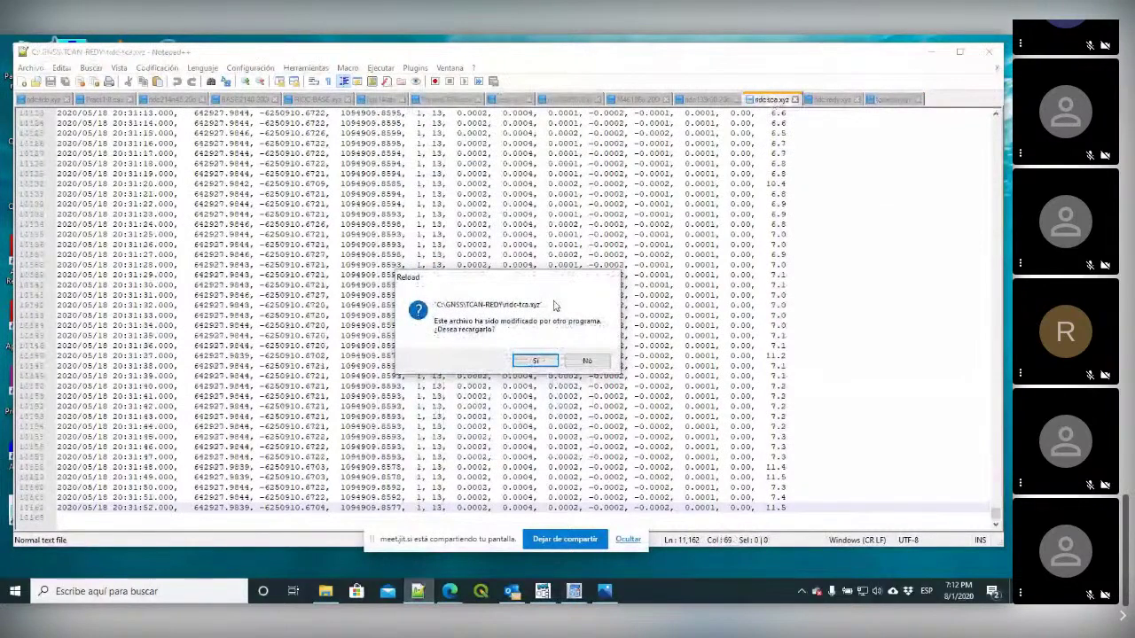
click(539, 361)
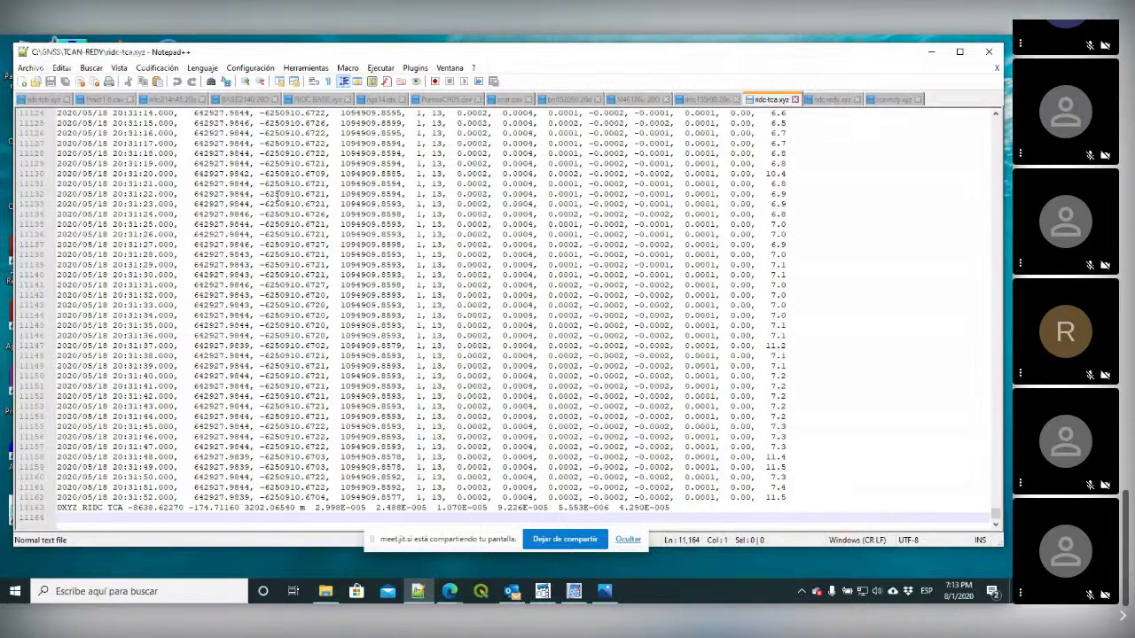
click(137, 509)
key(Right)
key(Right)
key(Right)
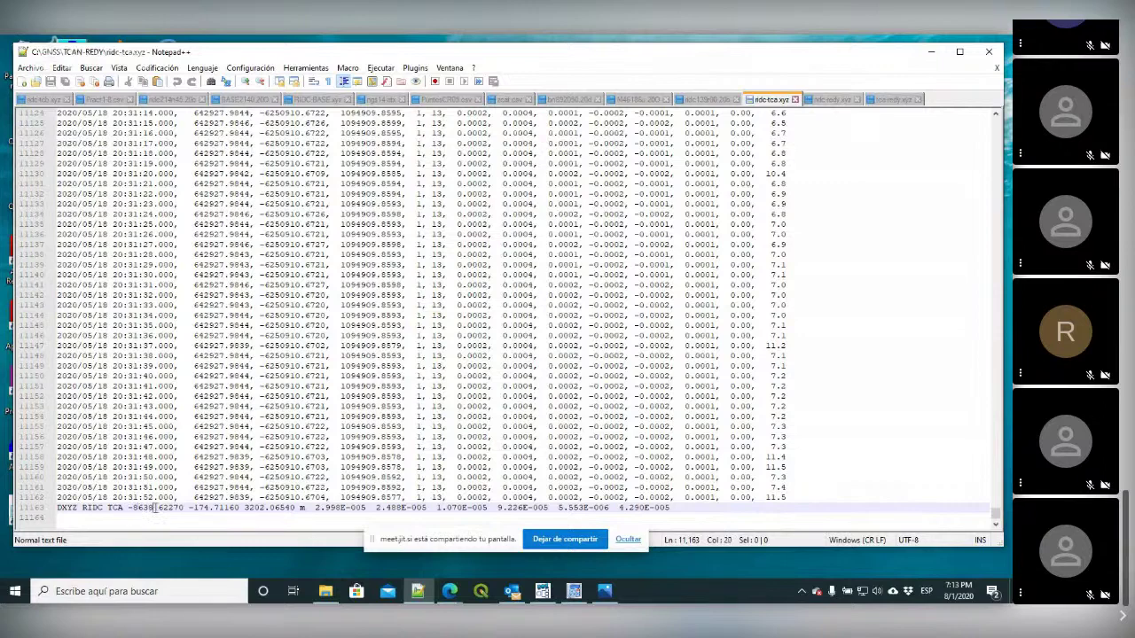
click(280, 507)
click(308, 511)
click(391, 509)
click(580, 508)
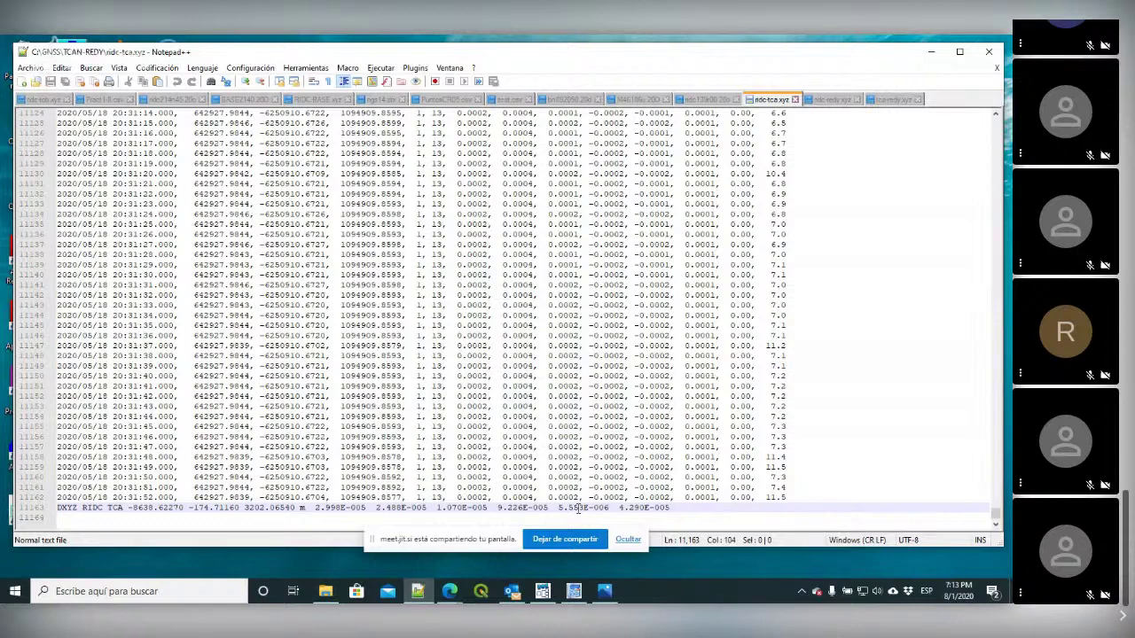
click(654, 508)
Step: Switch to Cantop and load ridc-redy.xyz from the TCAN-REDY folder as a POS import
click(574, 592)
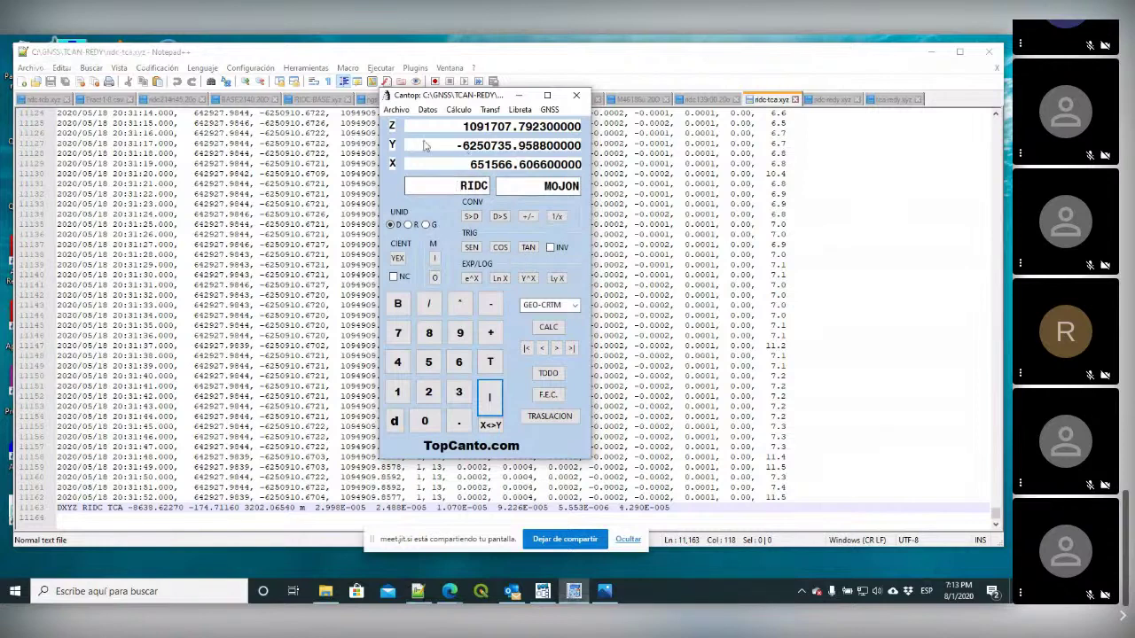
click(557, 349)
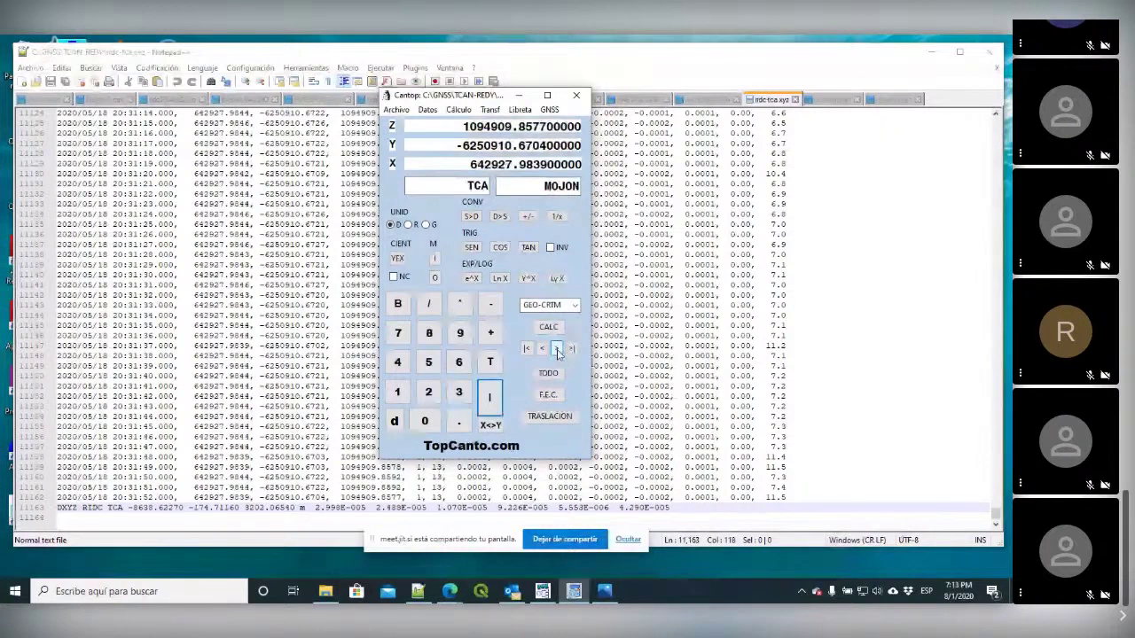
click(557, 350)
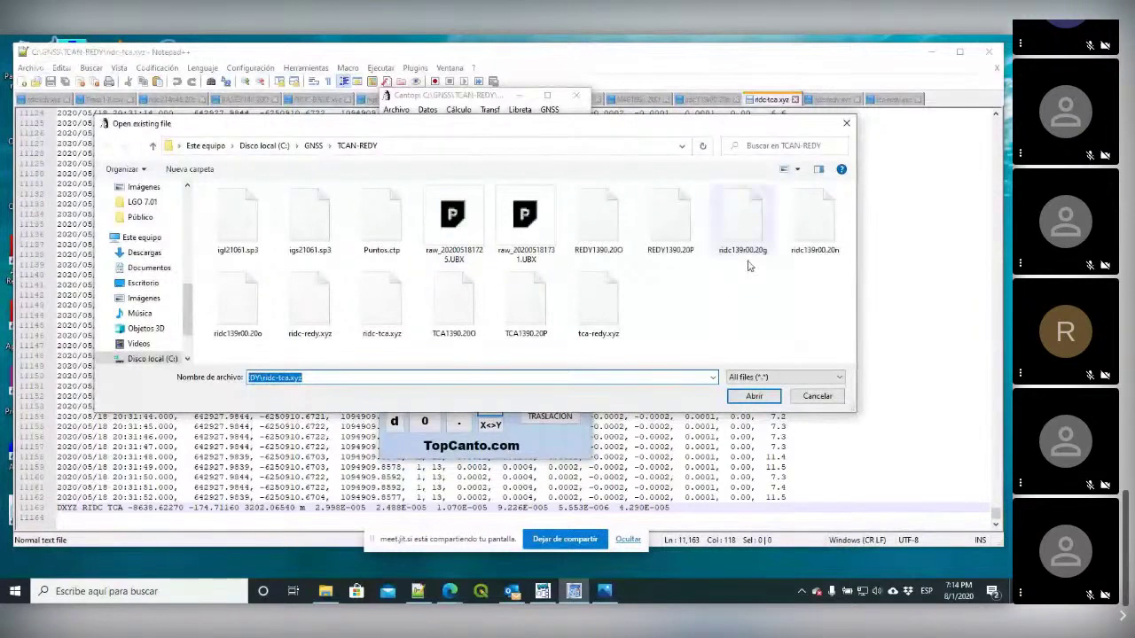
click(309, 310)
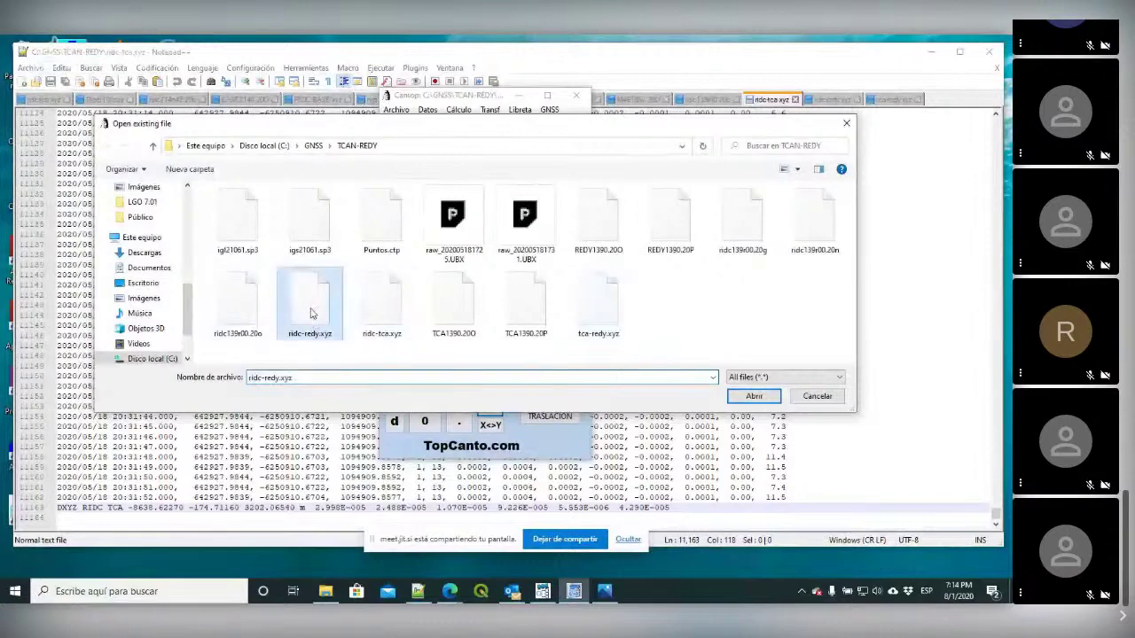
click(754, 397)
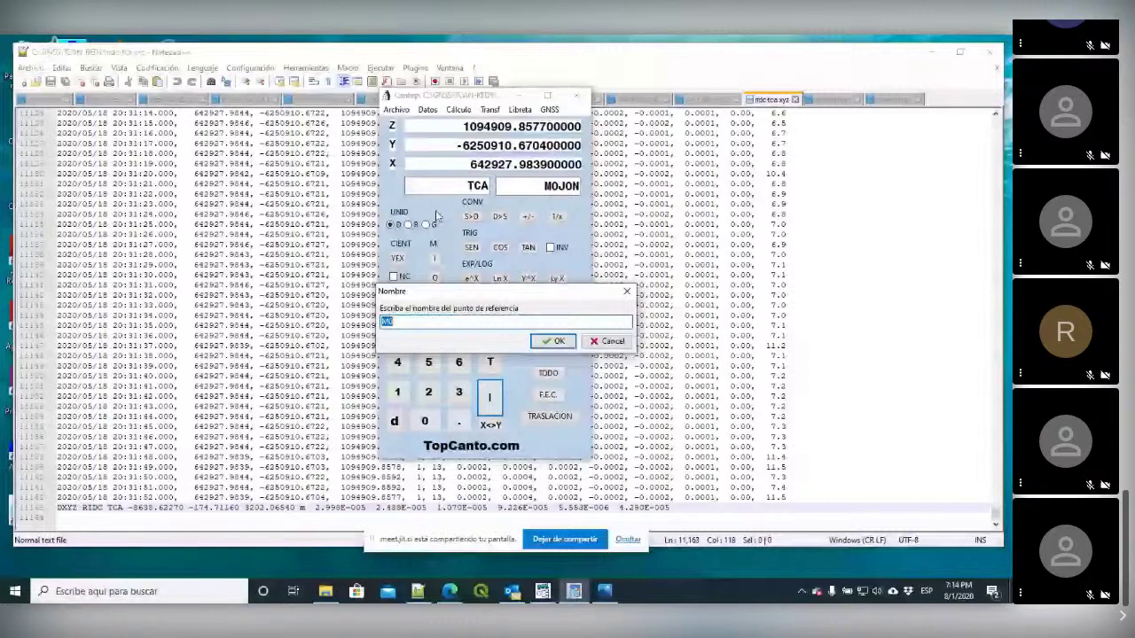
Step: Name the reference point RIDC without saving it, import the point as REDY, and check its stored coordinates
text(RIDC)
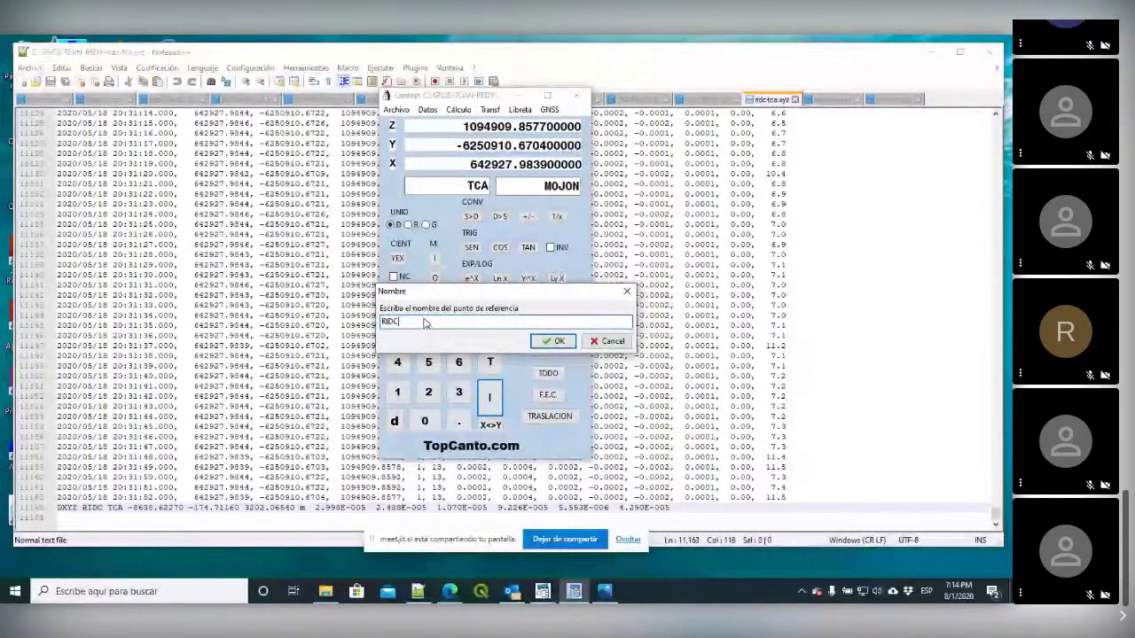
click(553, 341)
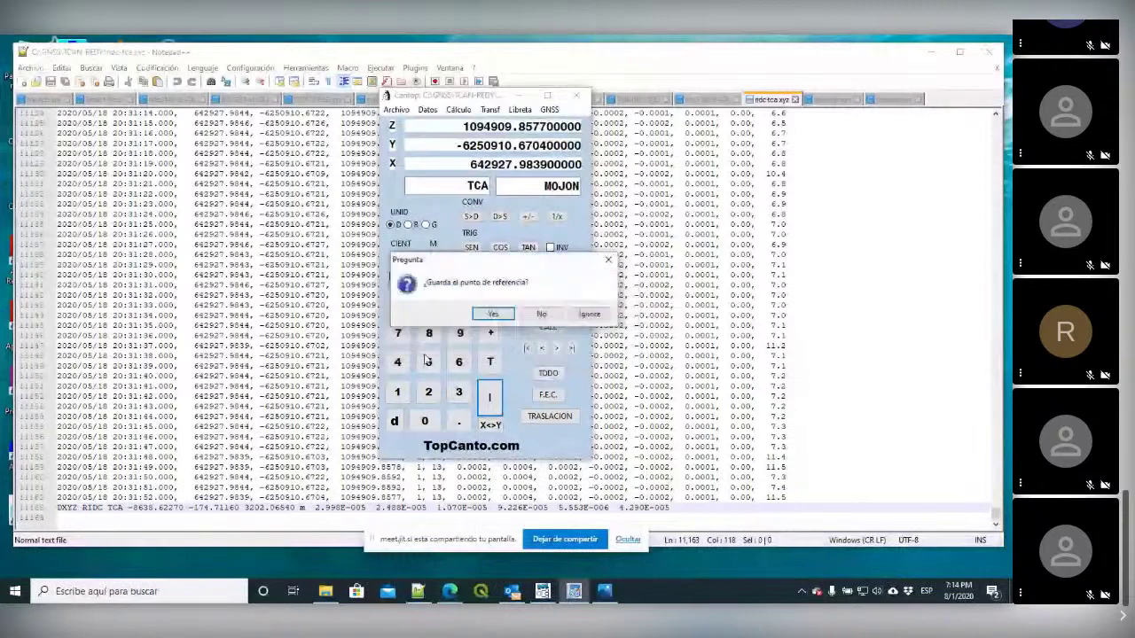
click(542, 315)
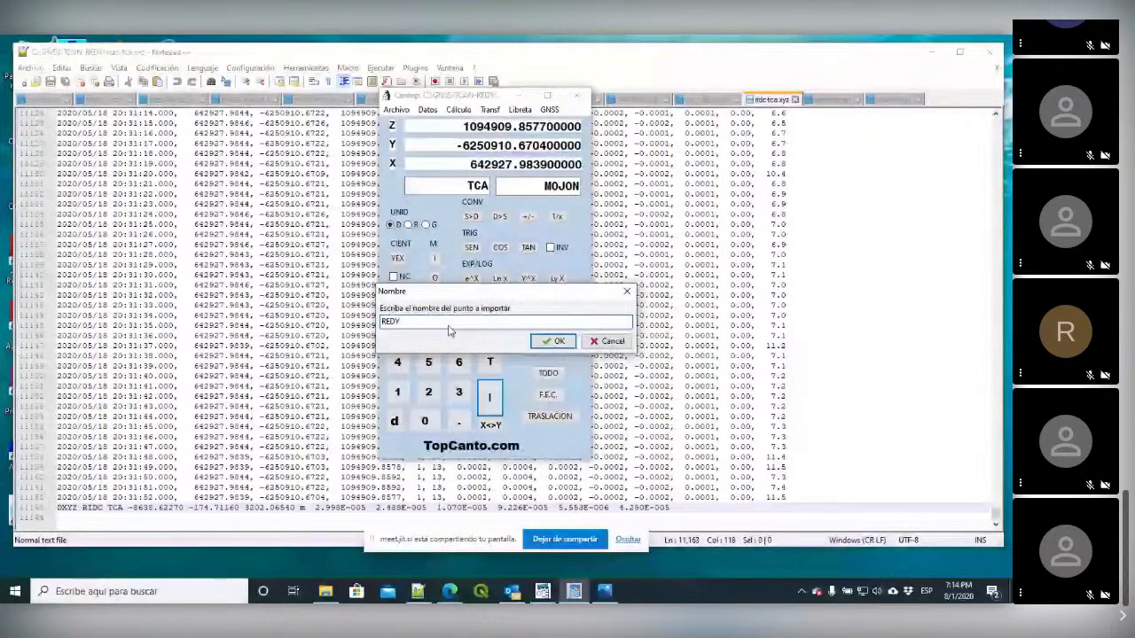
key(Return)
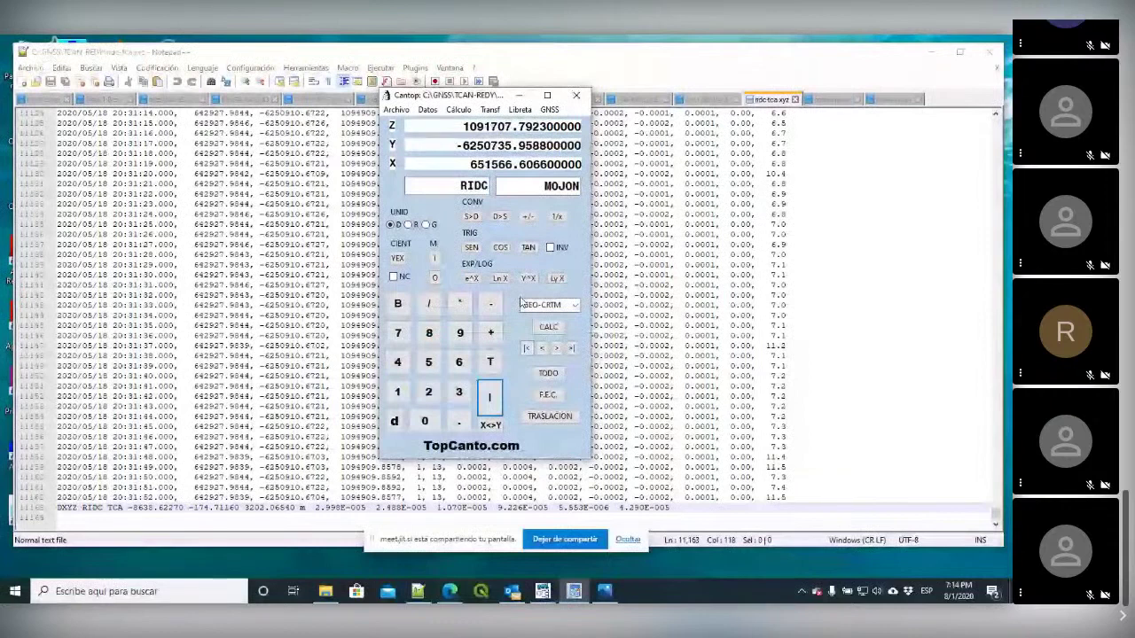
click(556, 349)
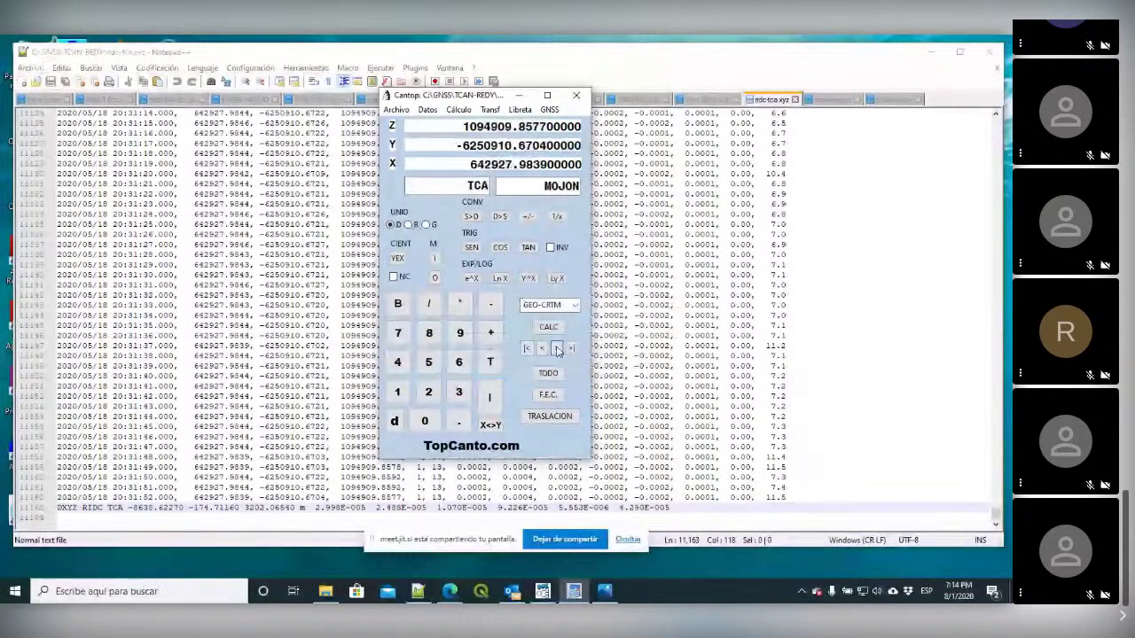
click(556, 349)
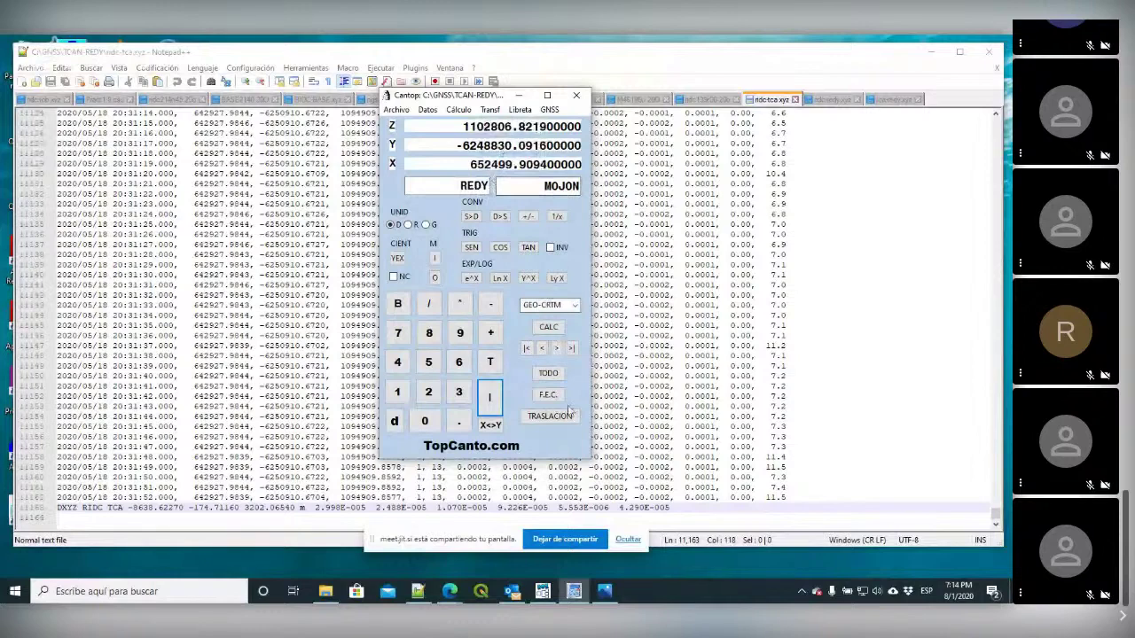
Step: Reload ridc-redy.xyz in Notepad++ and examine the RIDC–REDY DXYZ vector line at its end
click(876, 385)
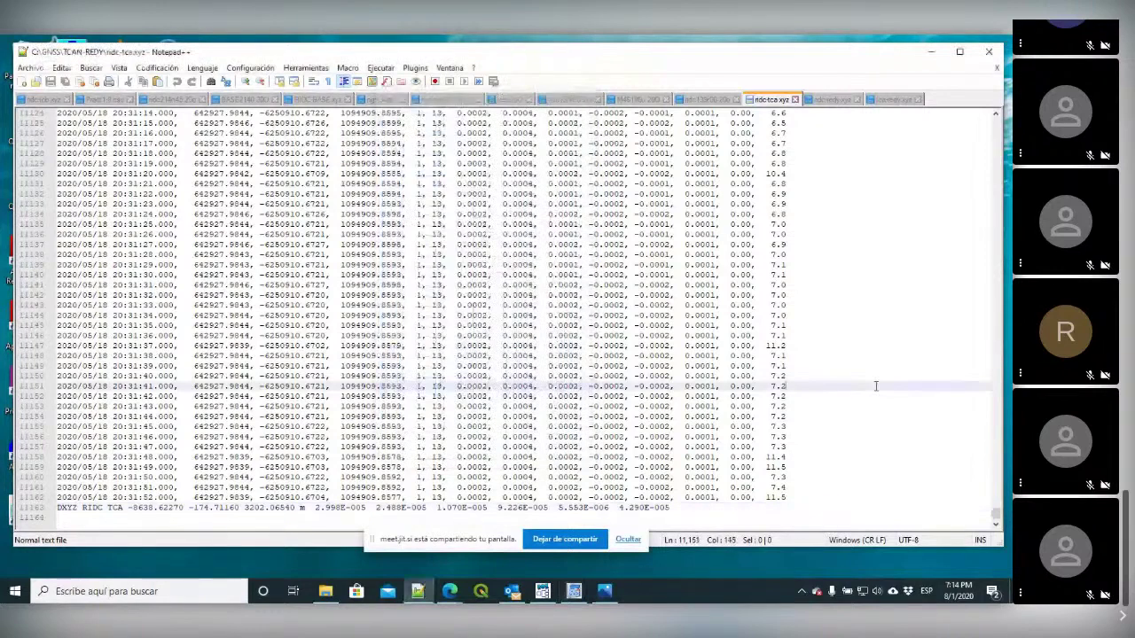
click(826, 100)
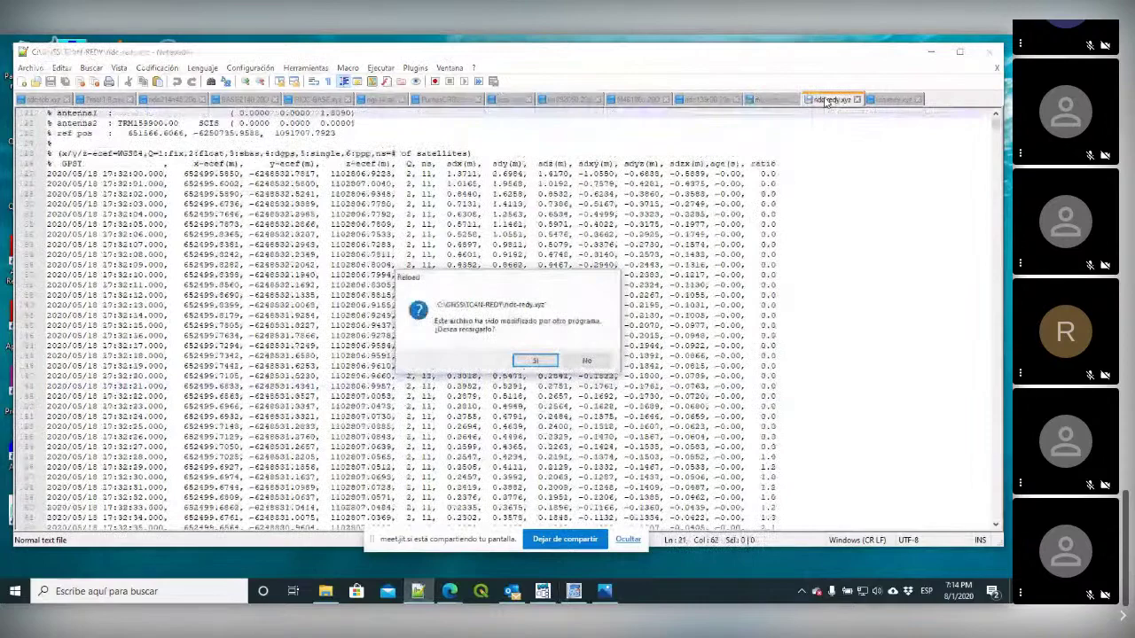
click(536, 362)
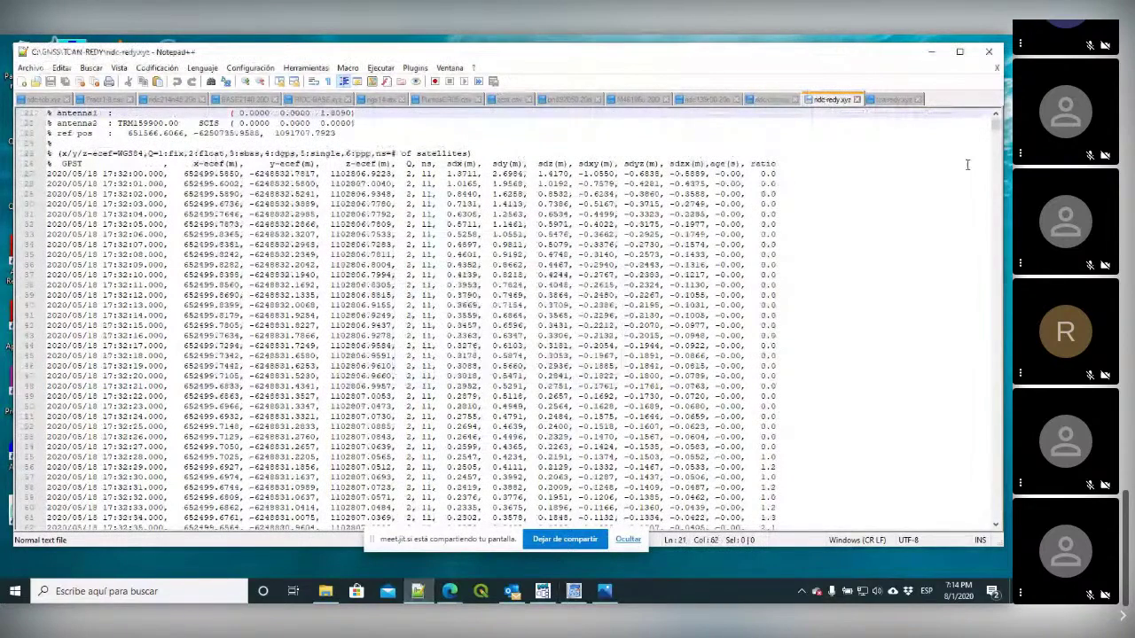
drag(995, 124, 996, 521)
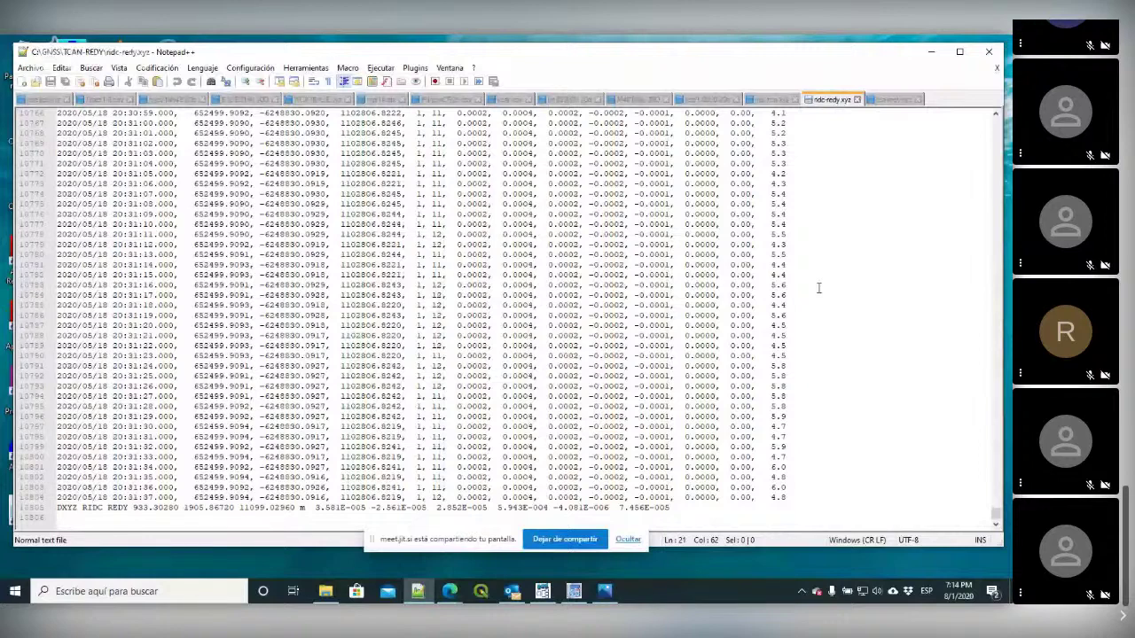
Step: Return to Cantop and load tca-redy.xyz from the TCAN-REDY folder as a POS import
key(alt+Tab)
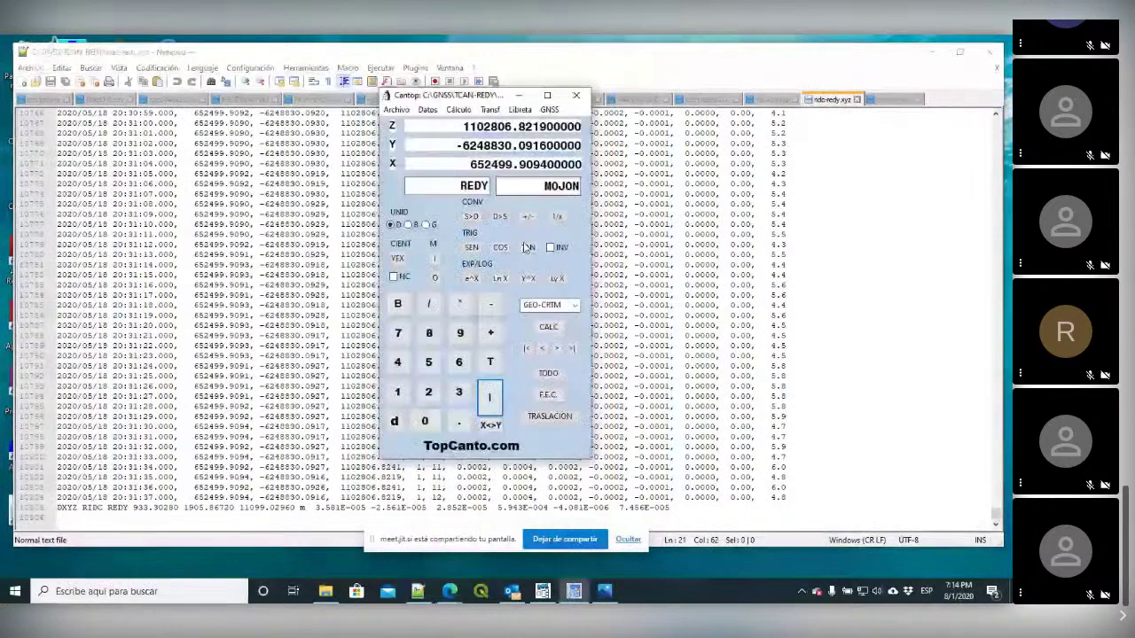
click(448, 182)
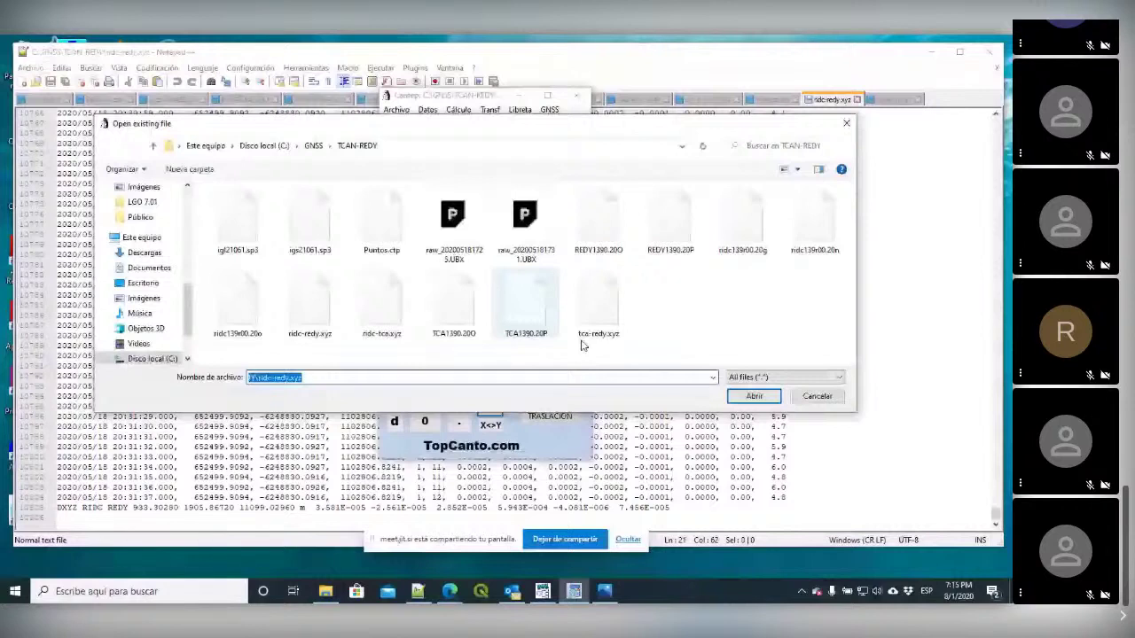
click(596, 314)
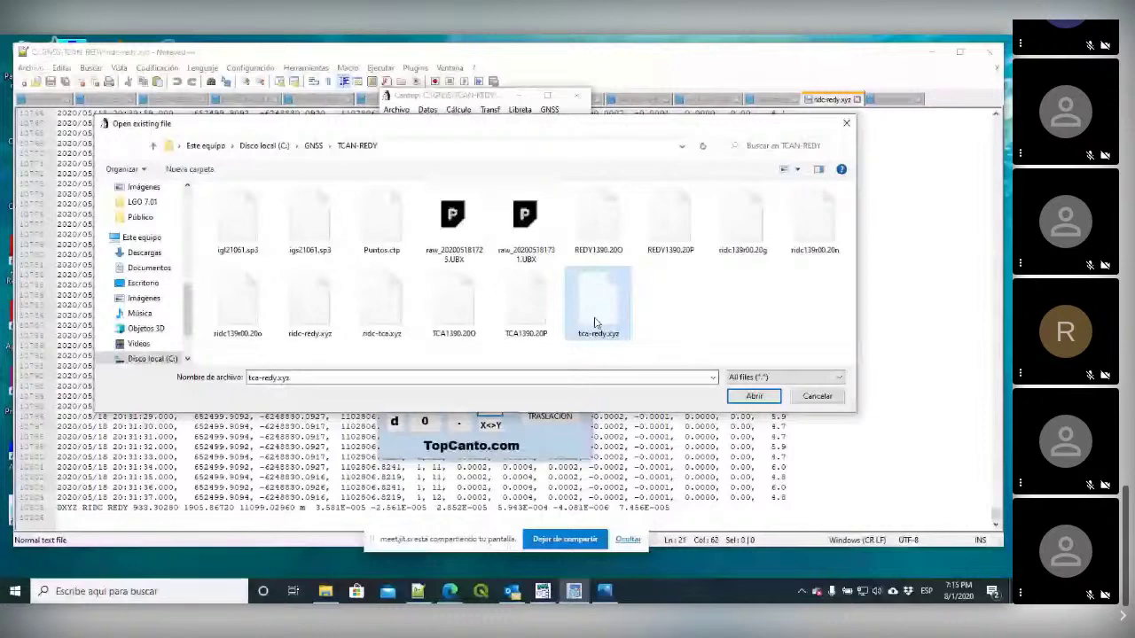
double_click(596, 319)
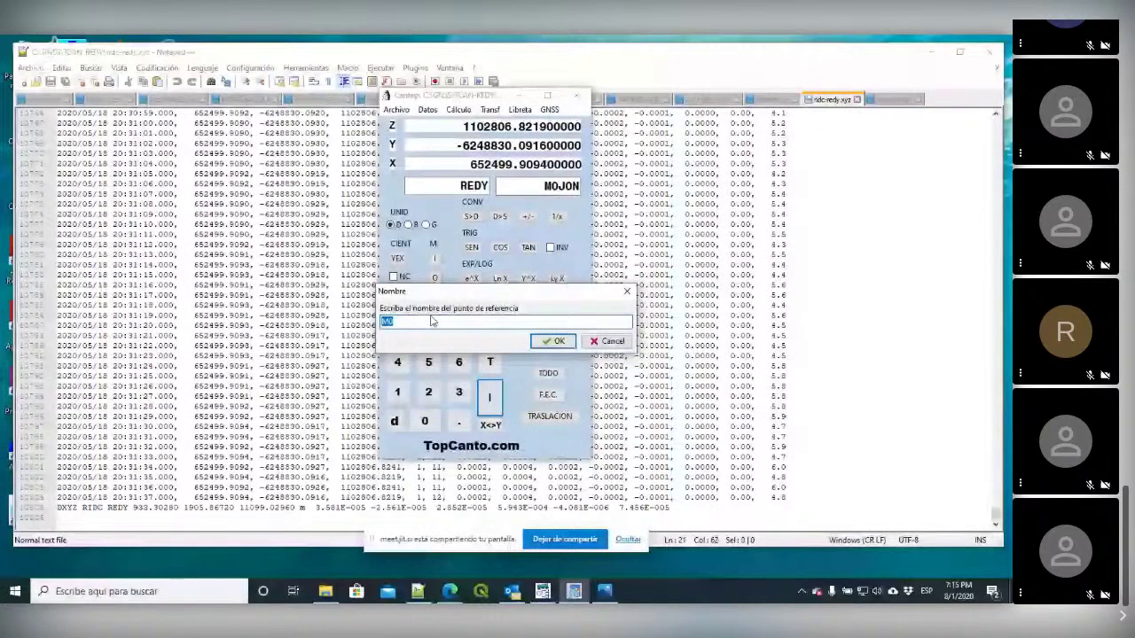
Step: Name the import's reference point TCA, import the point as REDY, and step through the stored points
text(TCA)
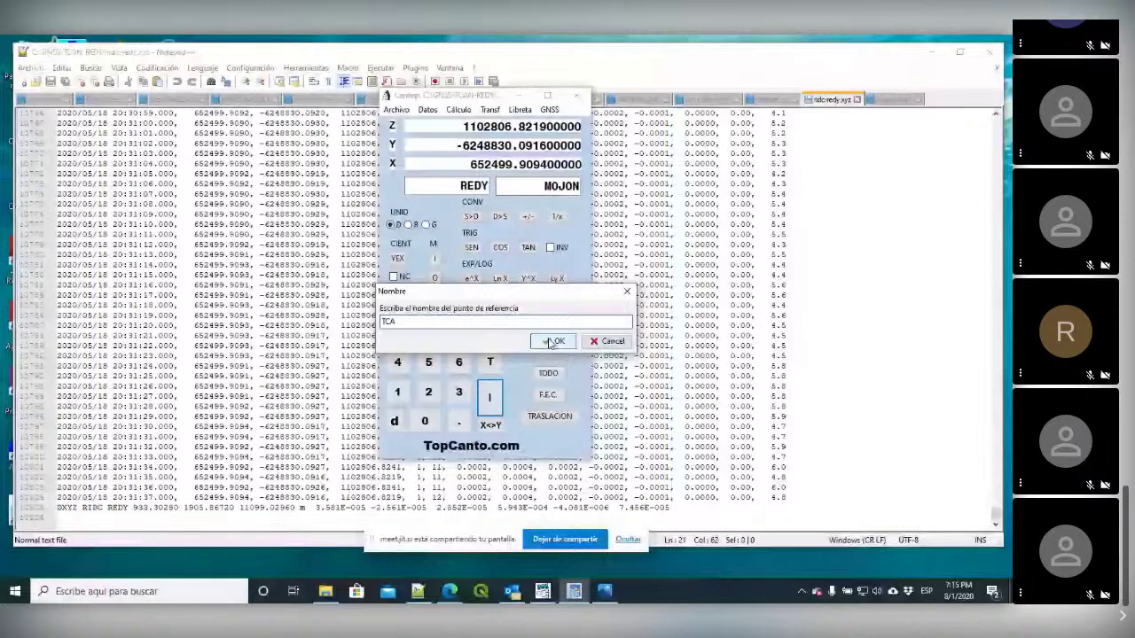
click(551, 343)
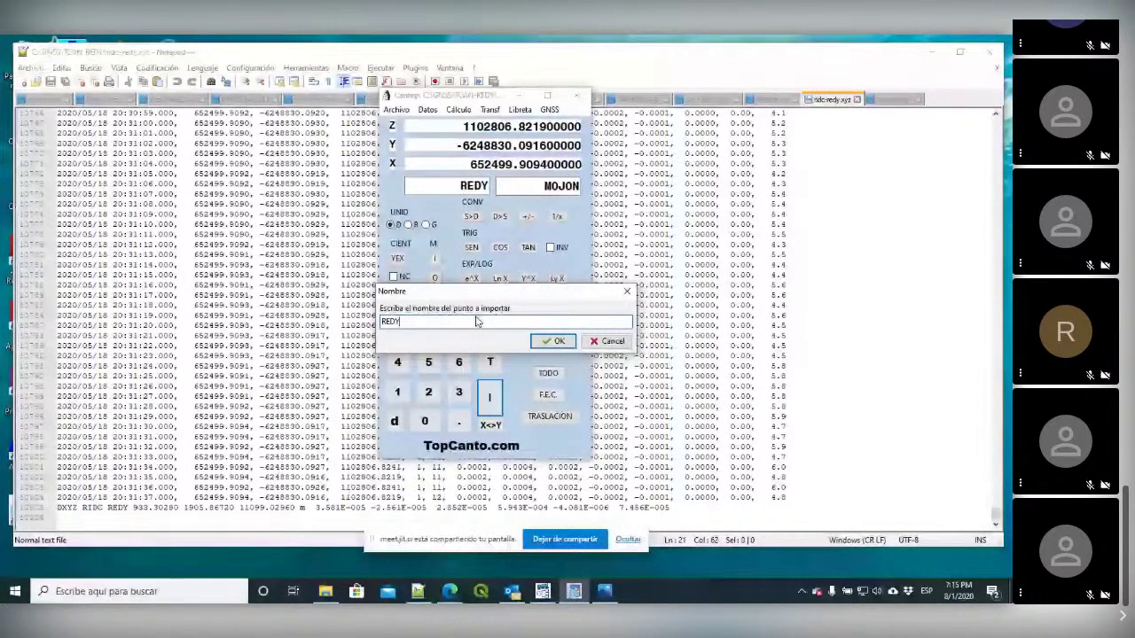
key(Return)
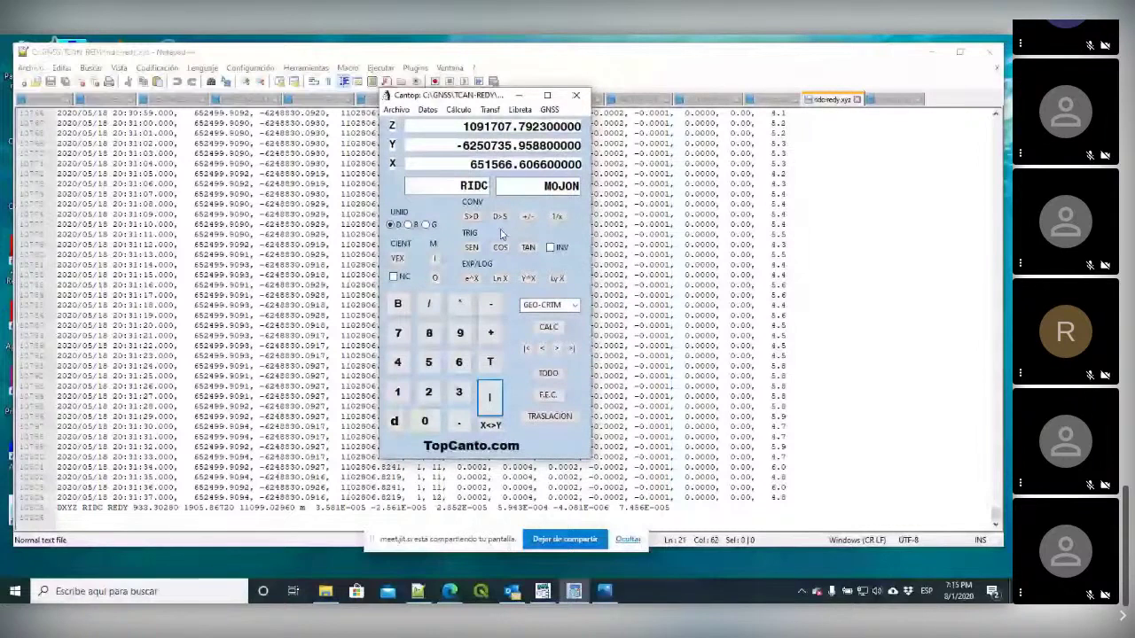
click(557, 350)
click(557, 350)
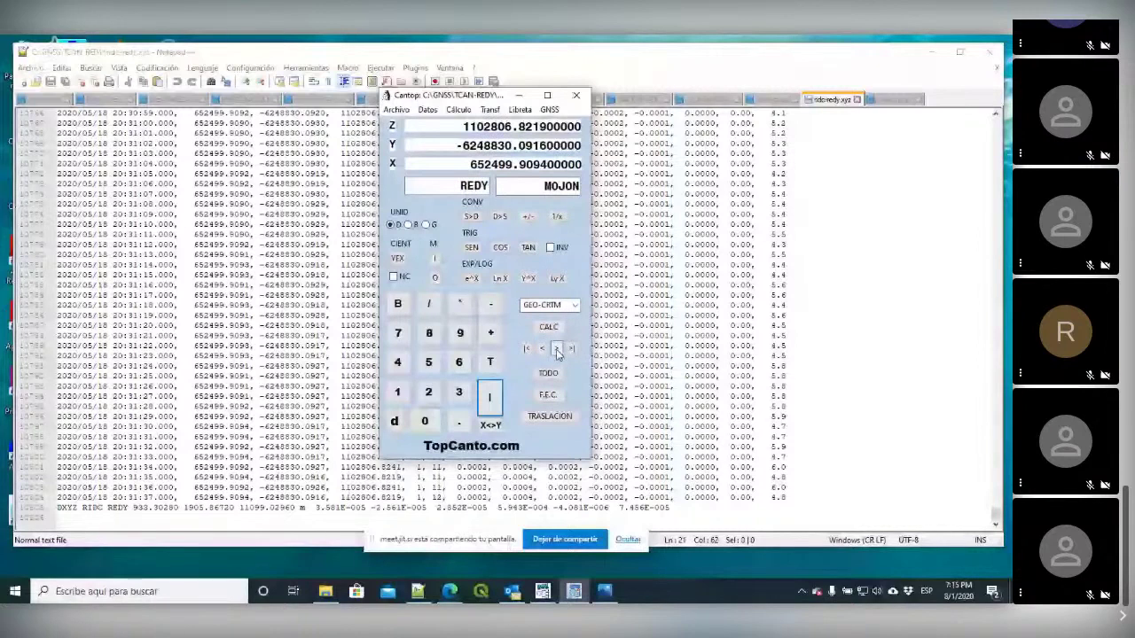
Step: Open Cantop's data export, add RIDC to the export selection, and generate its SALSA POSC fixed-position record
click(397, 109)
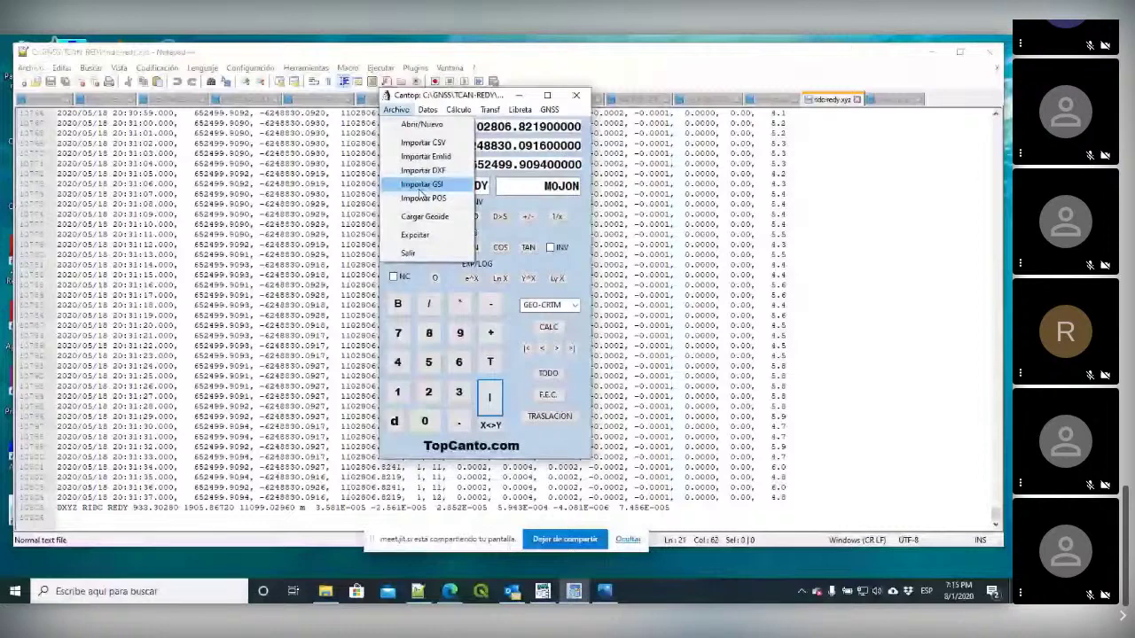
click(414, 236)
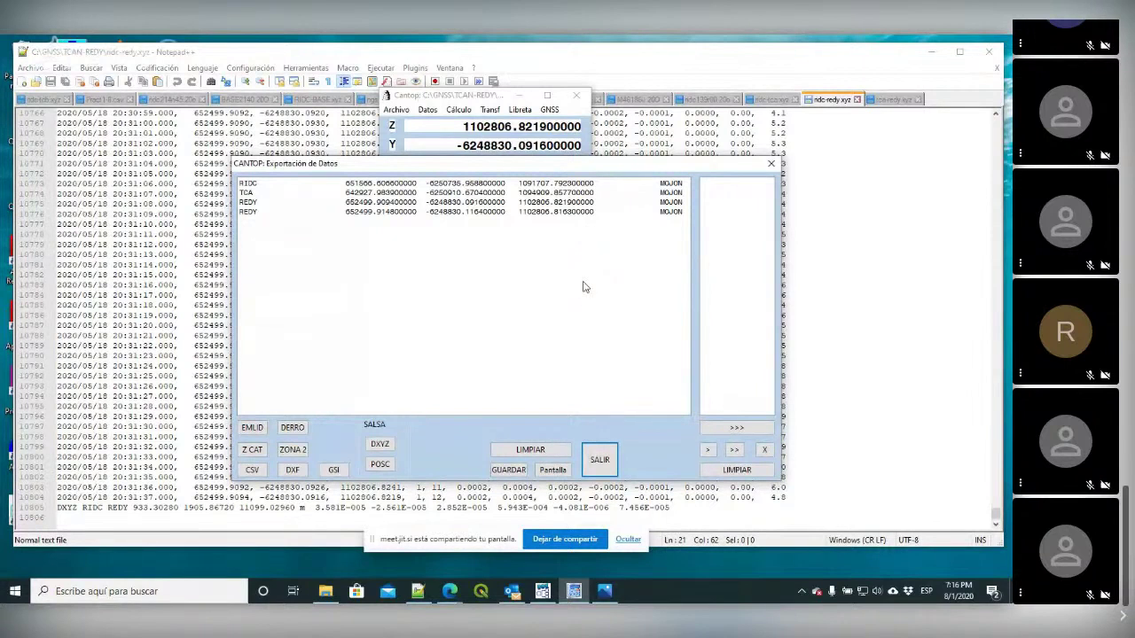
click(405, 186)
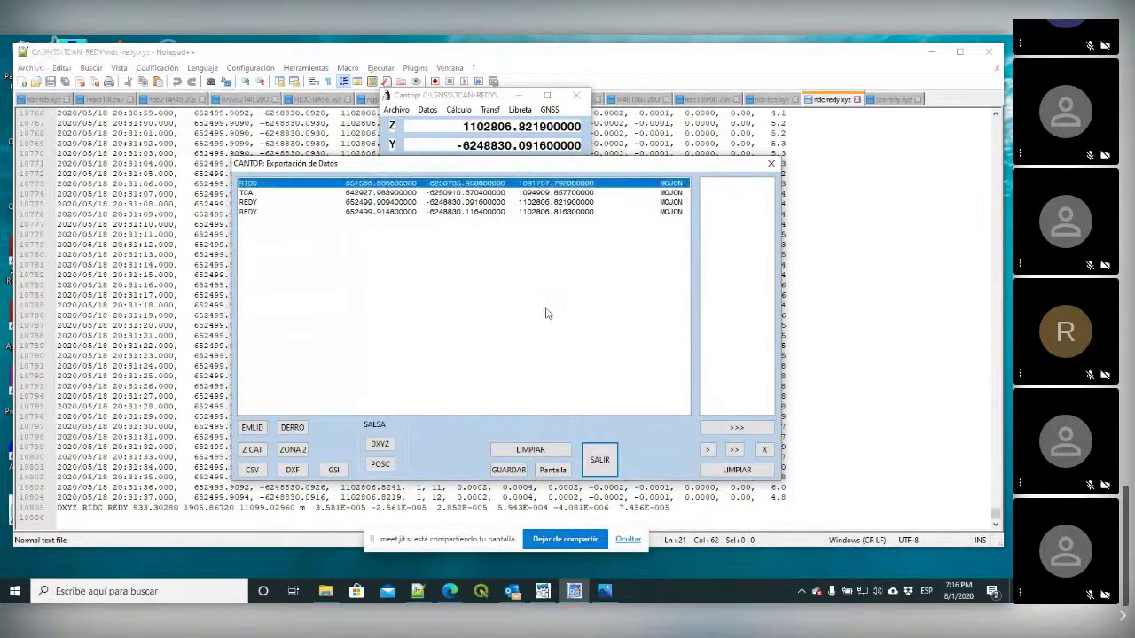
click(707, 449)
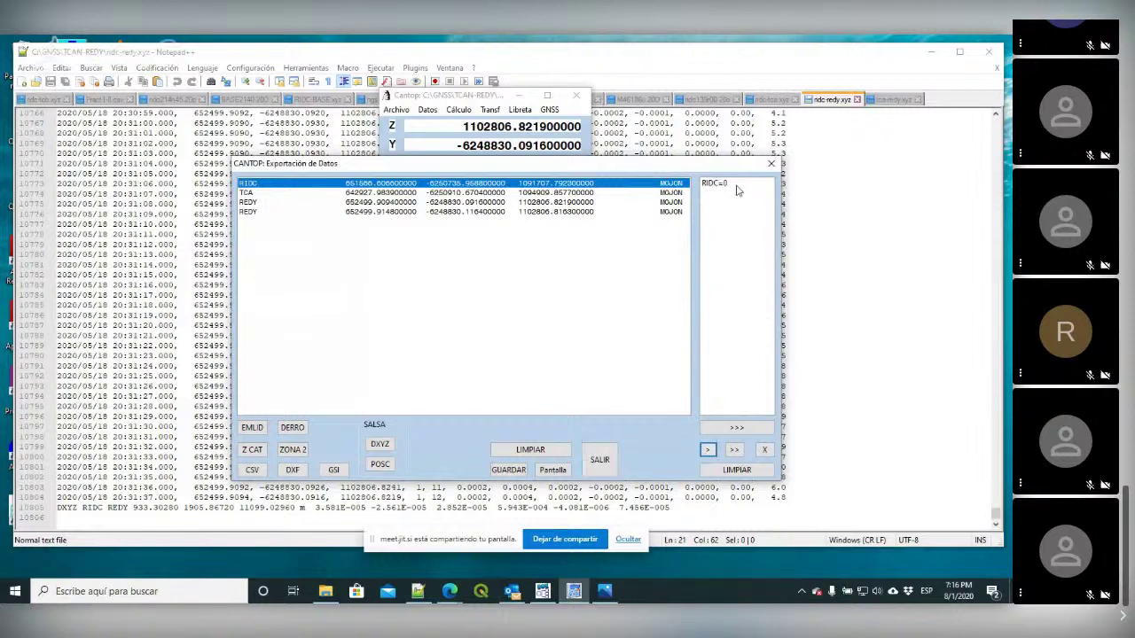
click(380, 465)
click(380, 465)
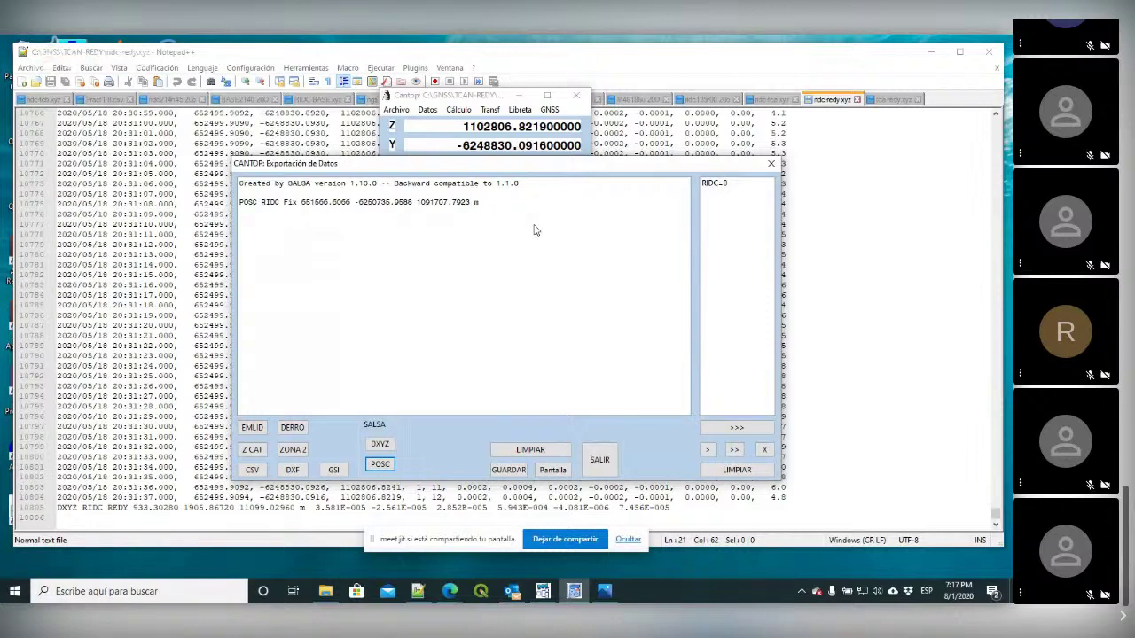
Step: Save the SALSA control output as CONTROL.lsa in the TCAN-REDY folder
click(508, 470)
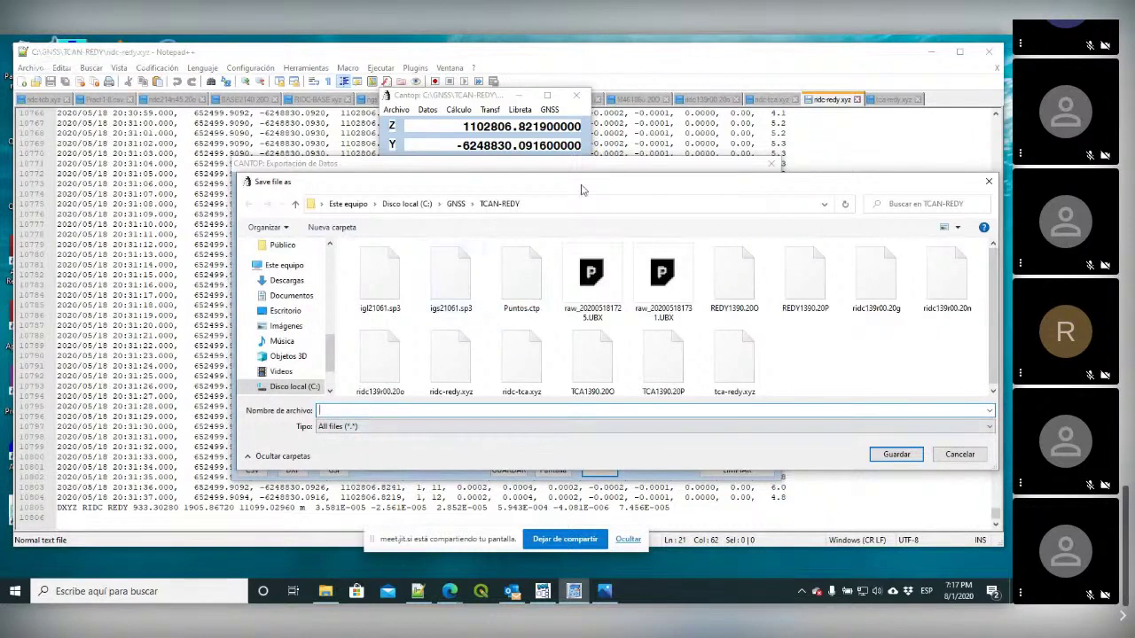
text(CON TROL.lsa)
key(BackSpace)
key(End)
click(895, 455)
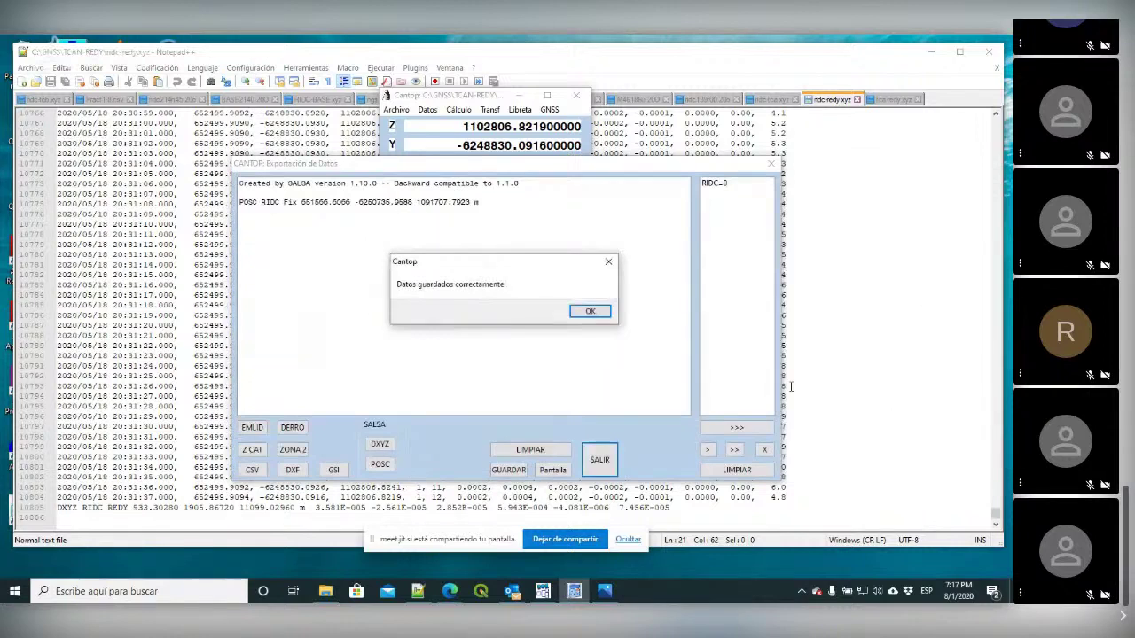
click(604, 316)
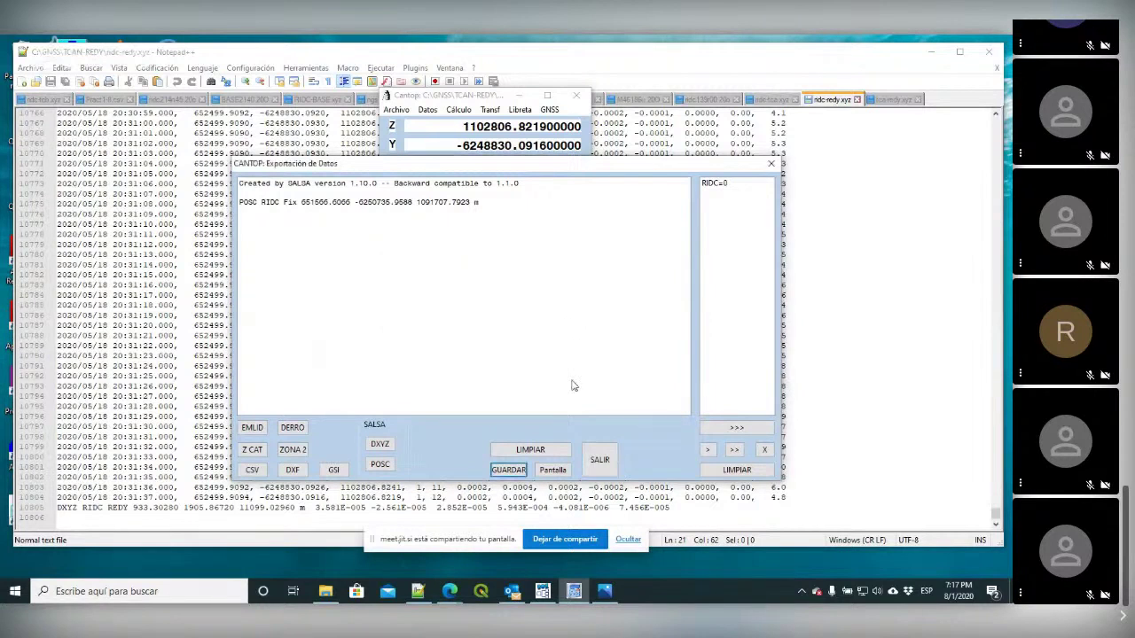
Step: Clear the export selection and output text, and generate the SALSA DXYZ vector from ridc-tca.xyz
click(719, 468)
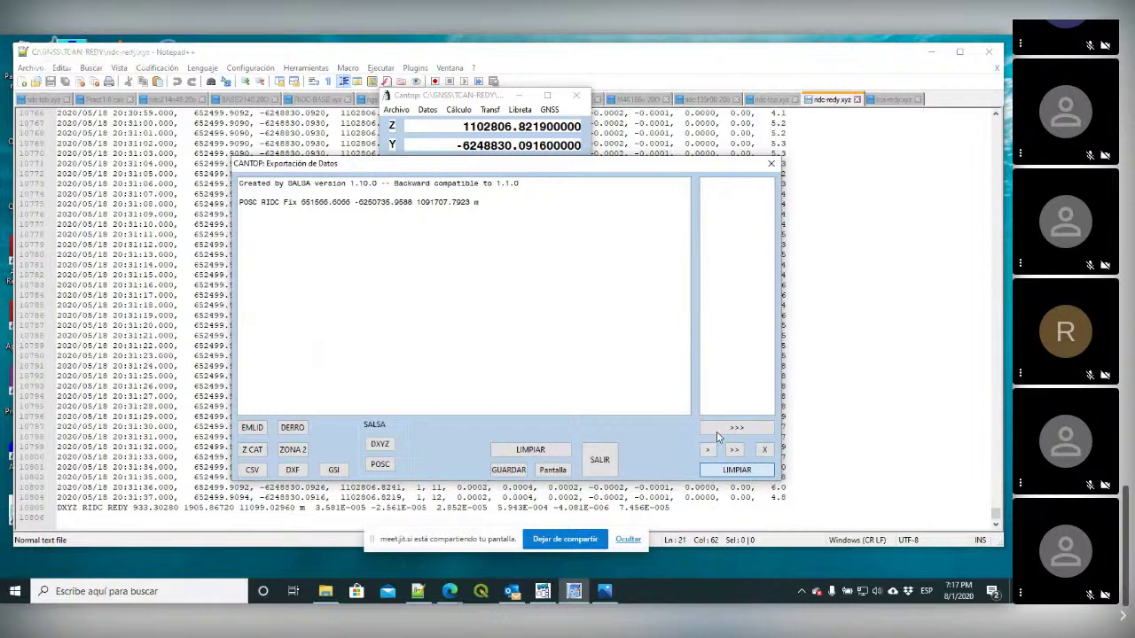
click(542, 451)
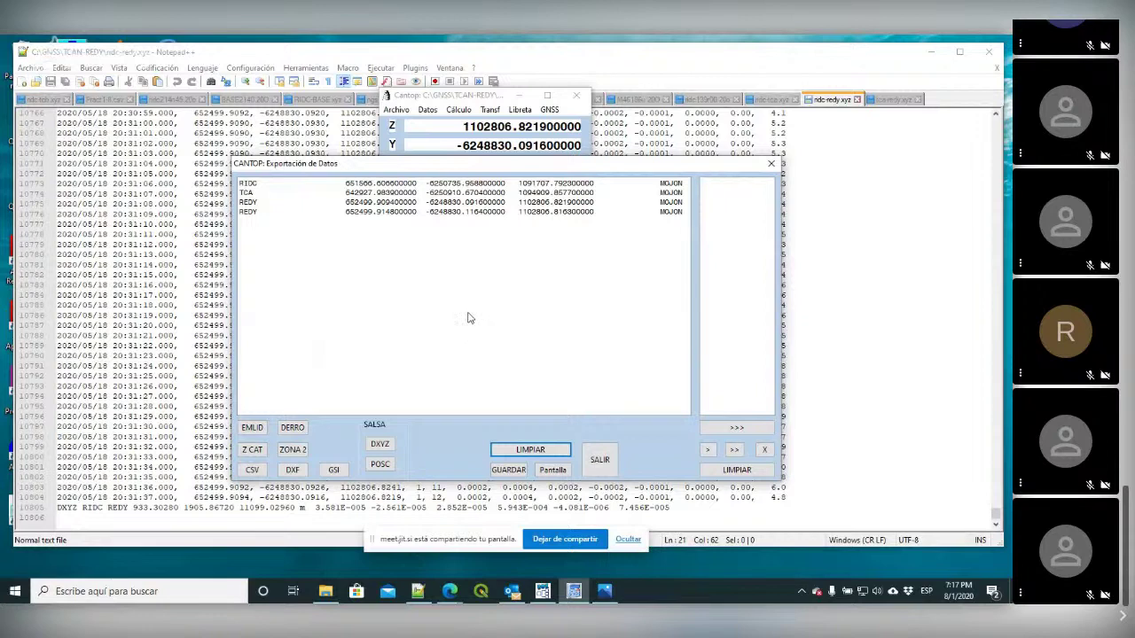
click(379, 446)
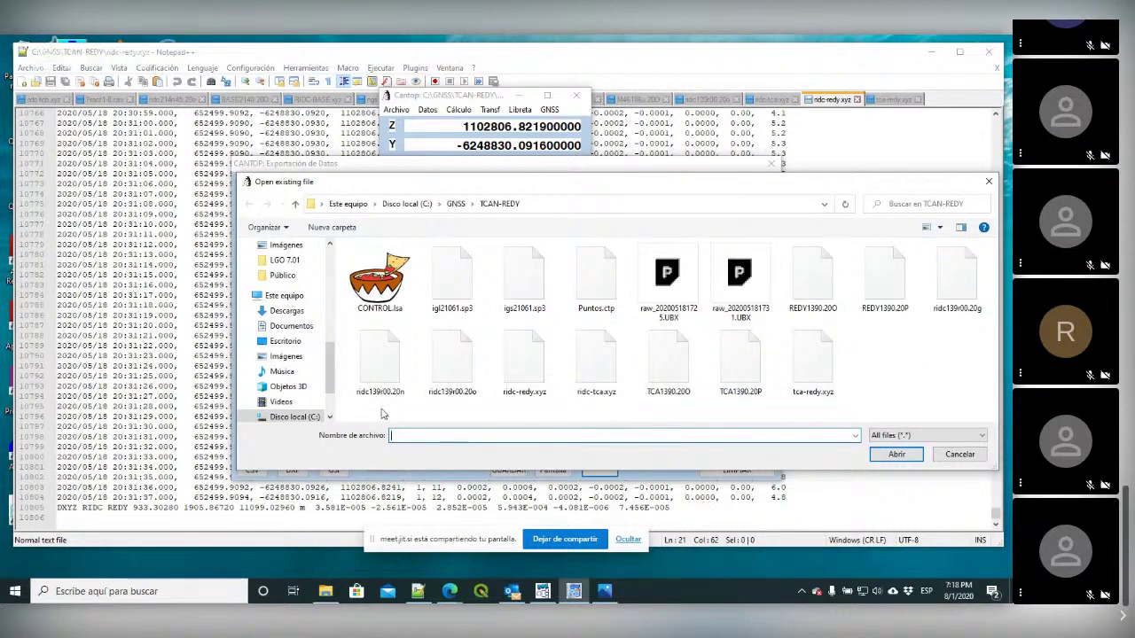
click(597, 364)
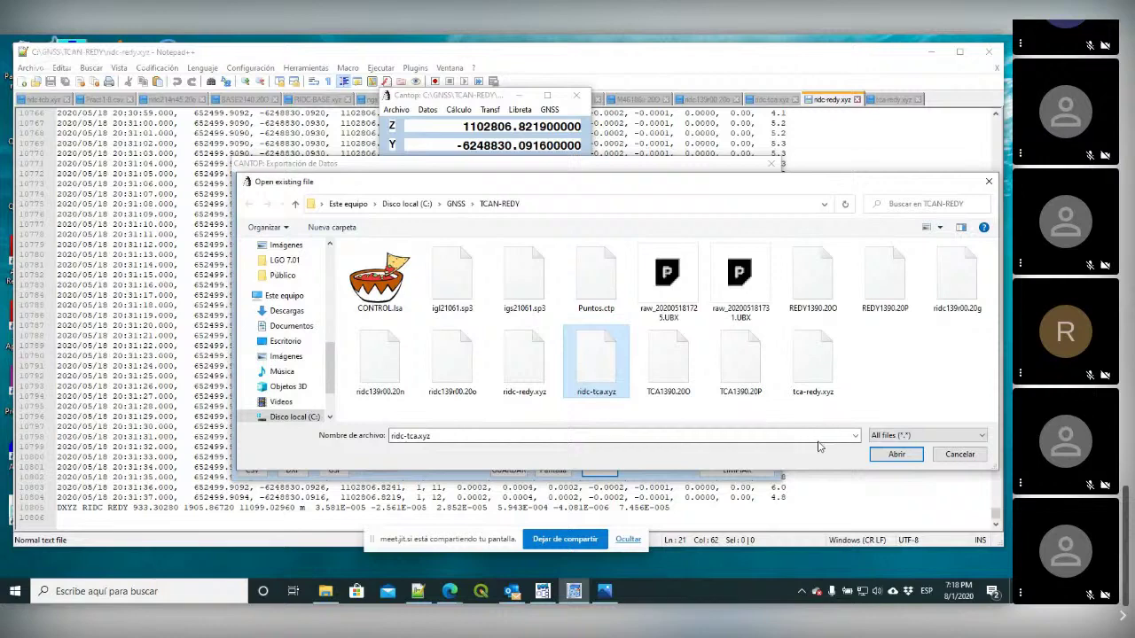
click(903, 454)
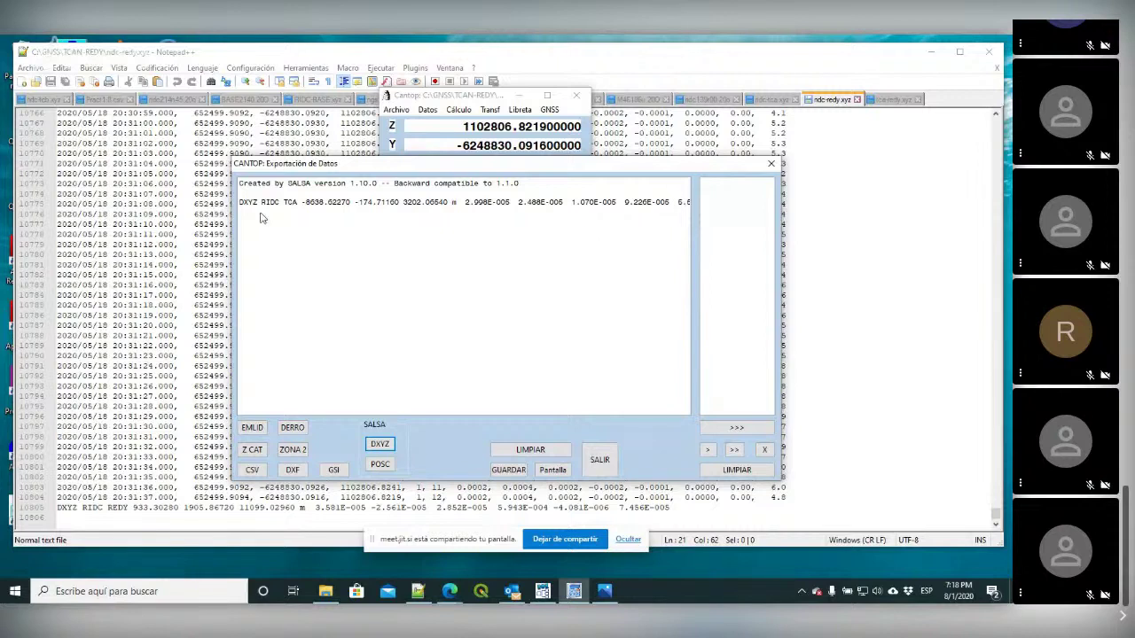
Step: Add the SALSA DXYZ vectors from tca-redy.xyz and ridc-redy.xyz to the export output
click(380, 445)
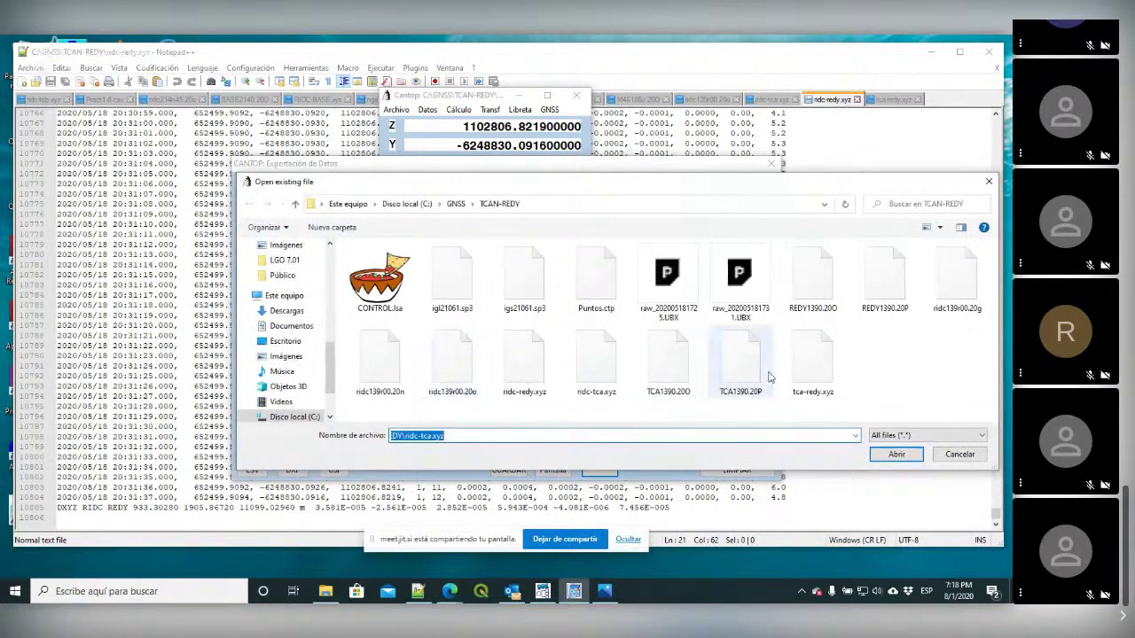
click(812, 368)
click(892, 456)
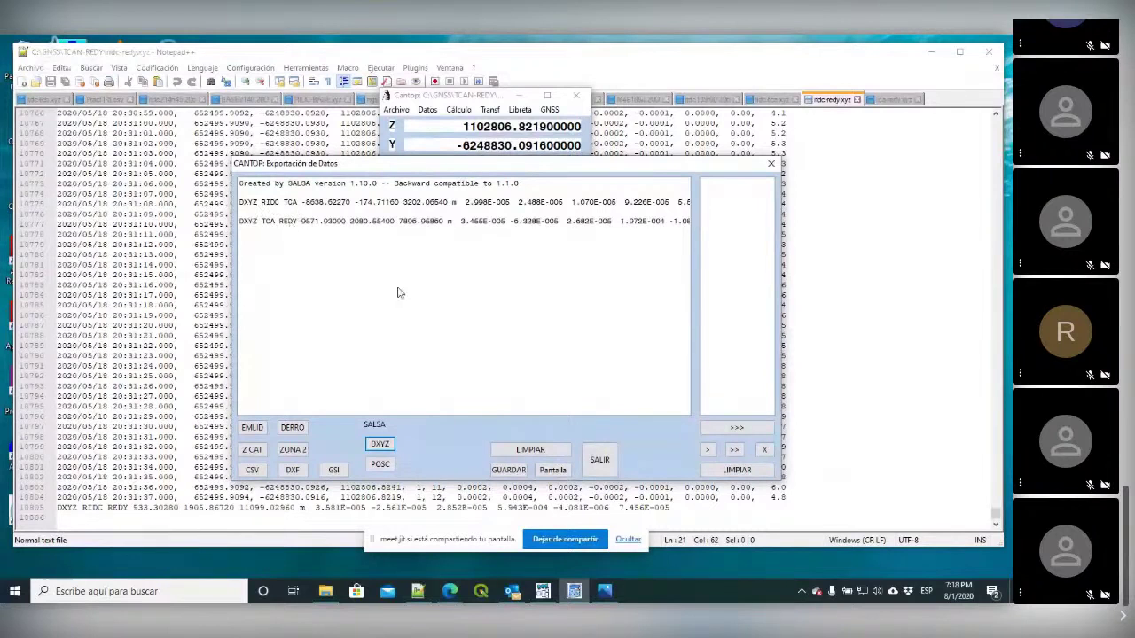
click(366, 420)
click(367, 423)
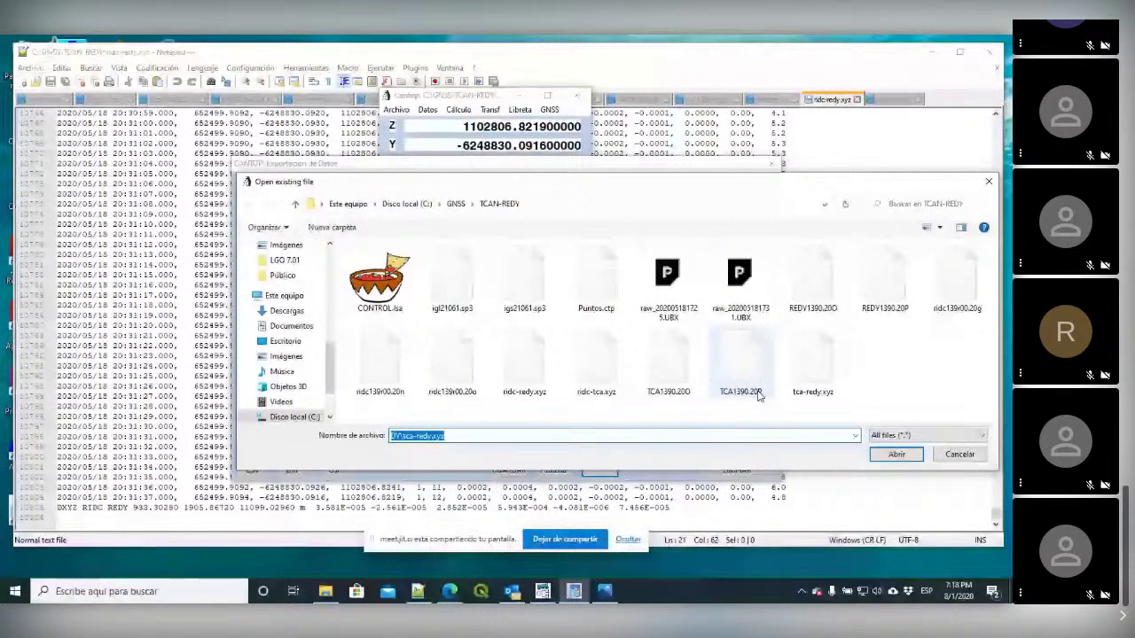
key(Return)
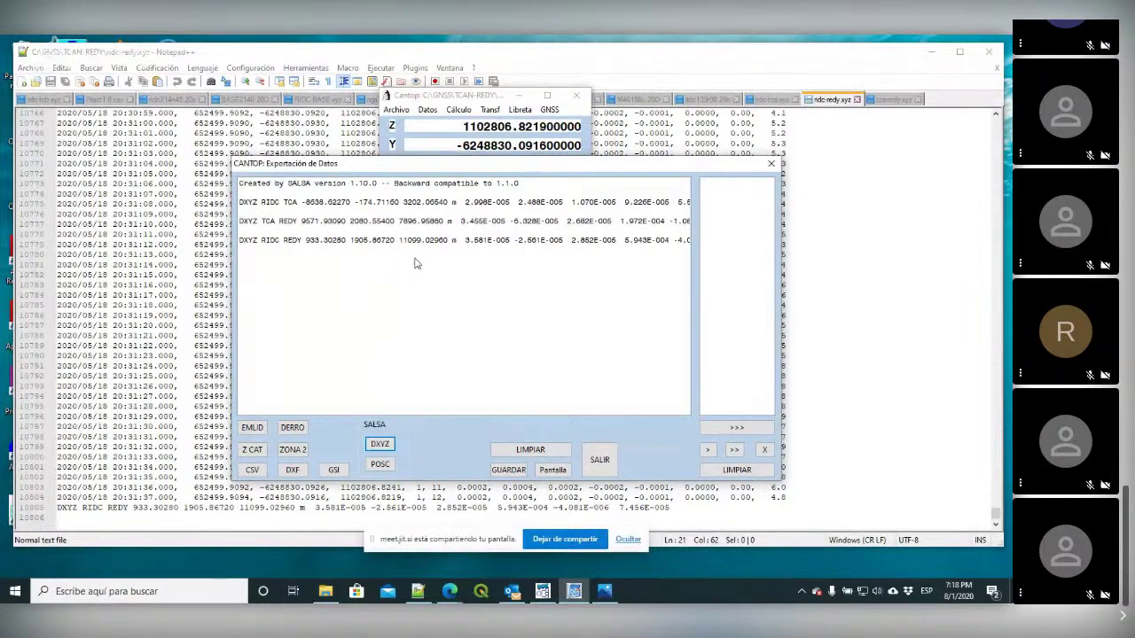
Step: Save the three DXYZ vectors as triang.lsa in the TCAN-REDY folder
click(518, 468)
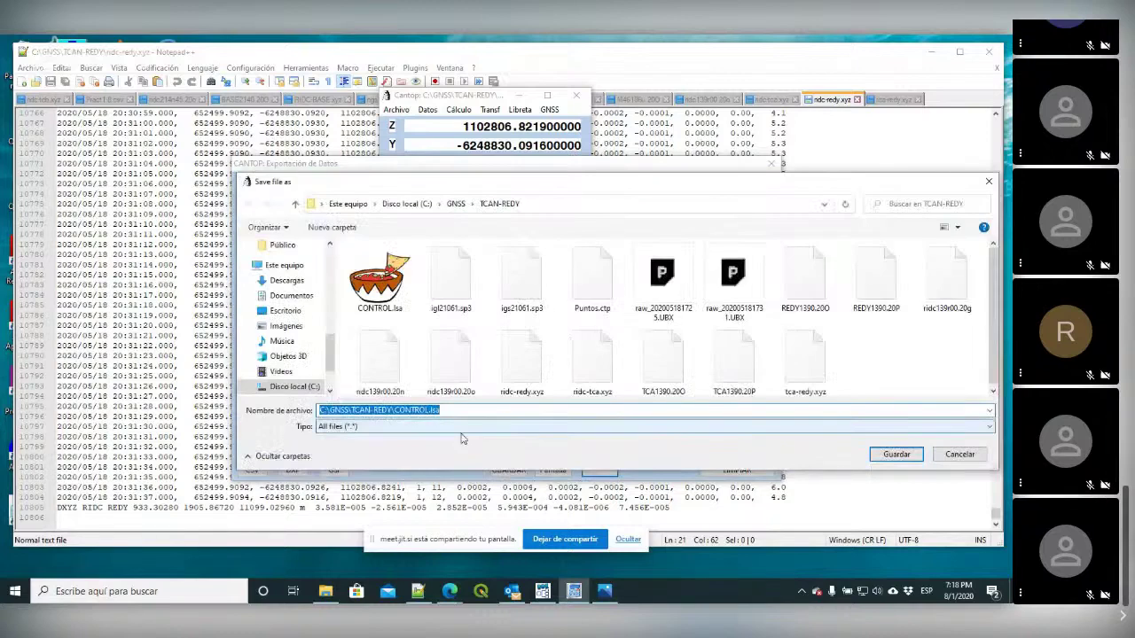
text(tria)
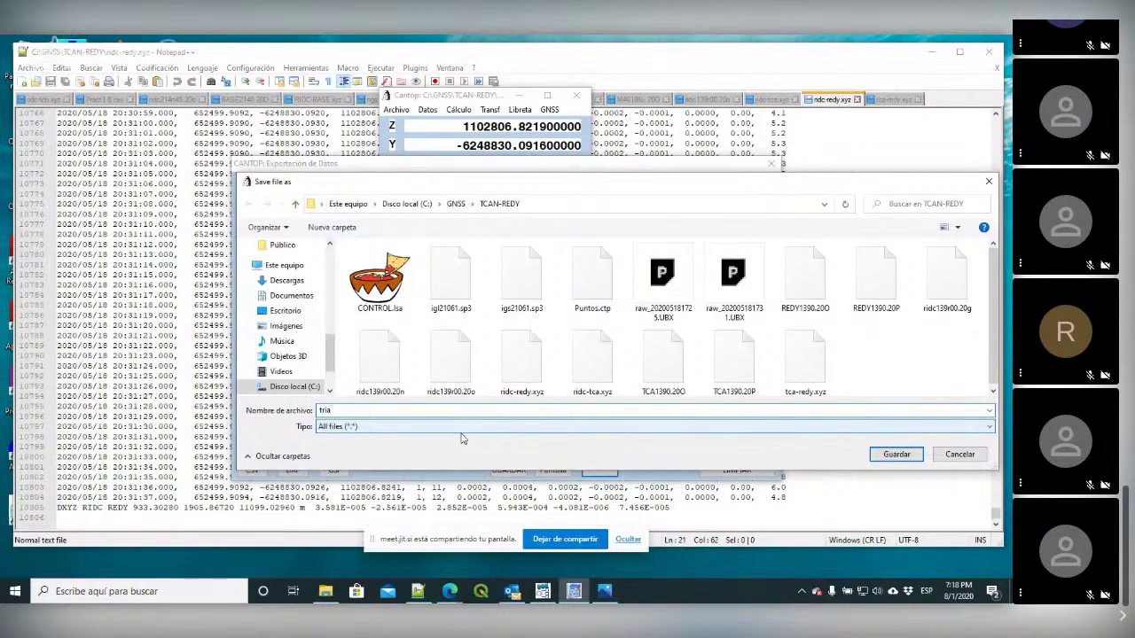
text(ng.lsa)
key(Return)
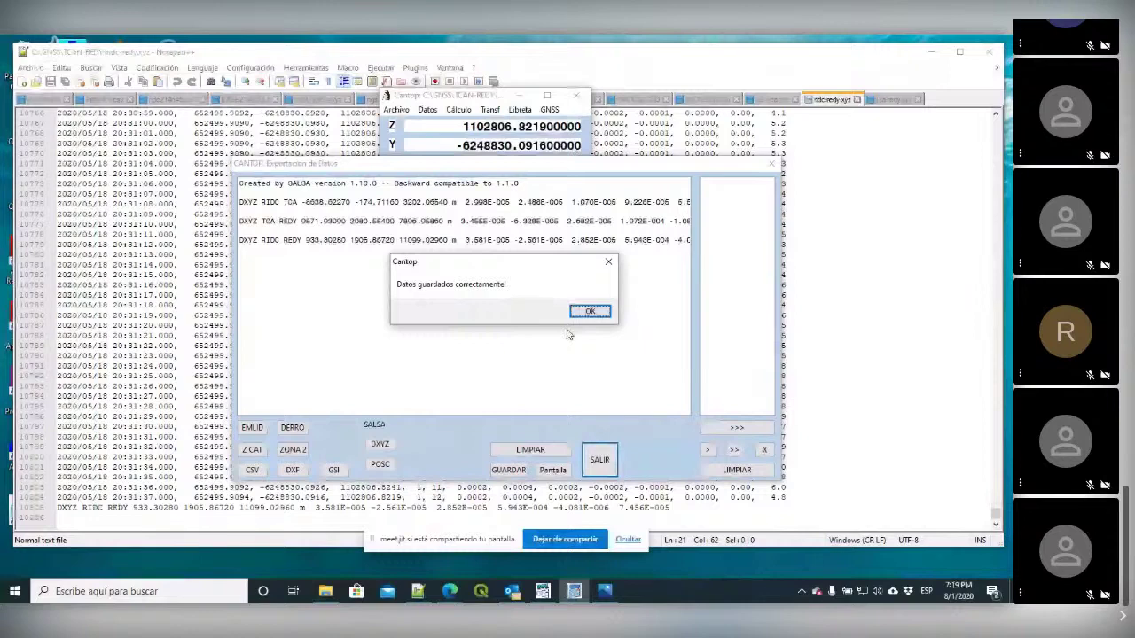
click(589, 312)
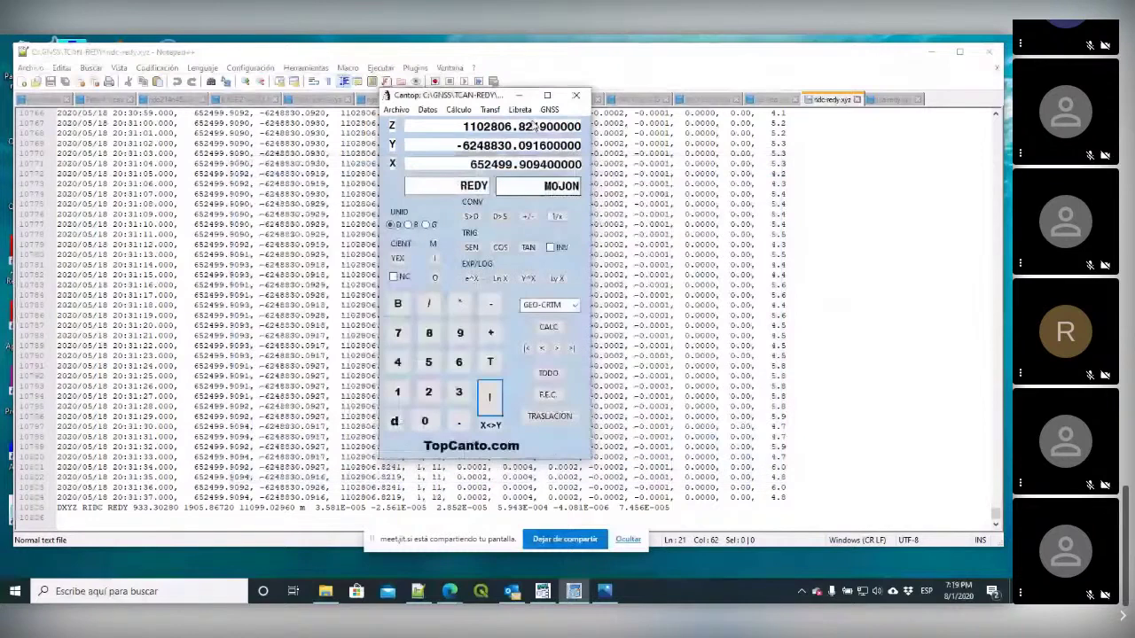
Step: Open triang.lsa from the TCAN-REDY folder in Notepad++, review its DXYZ records, and close the file
click(653, 63)
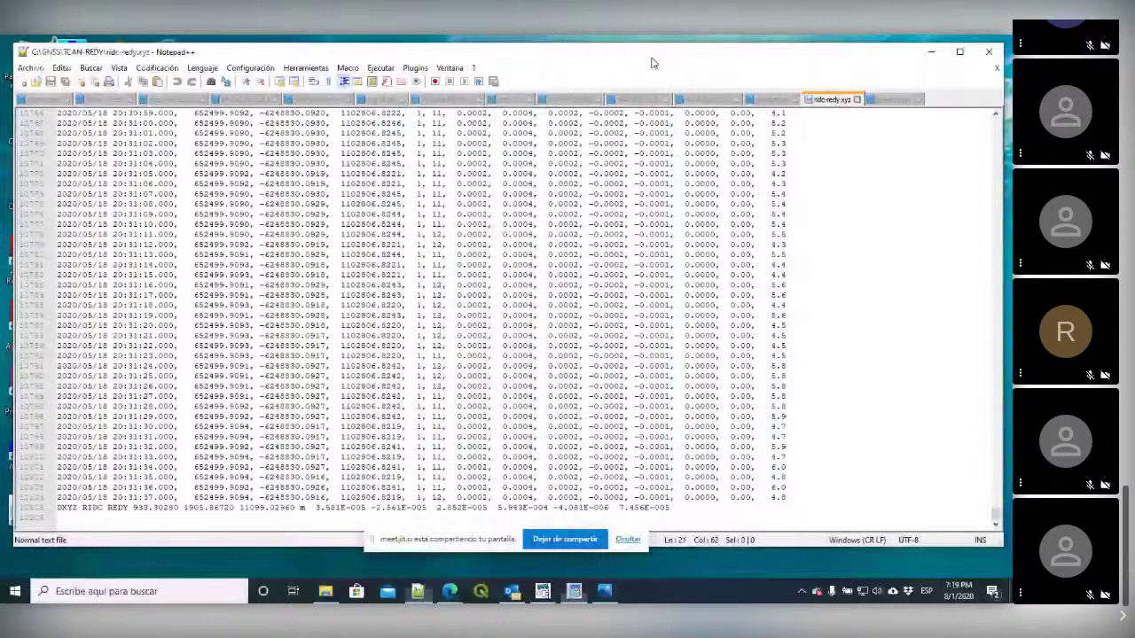
click(326, 592)
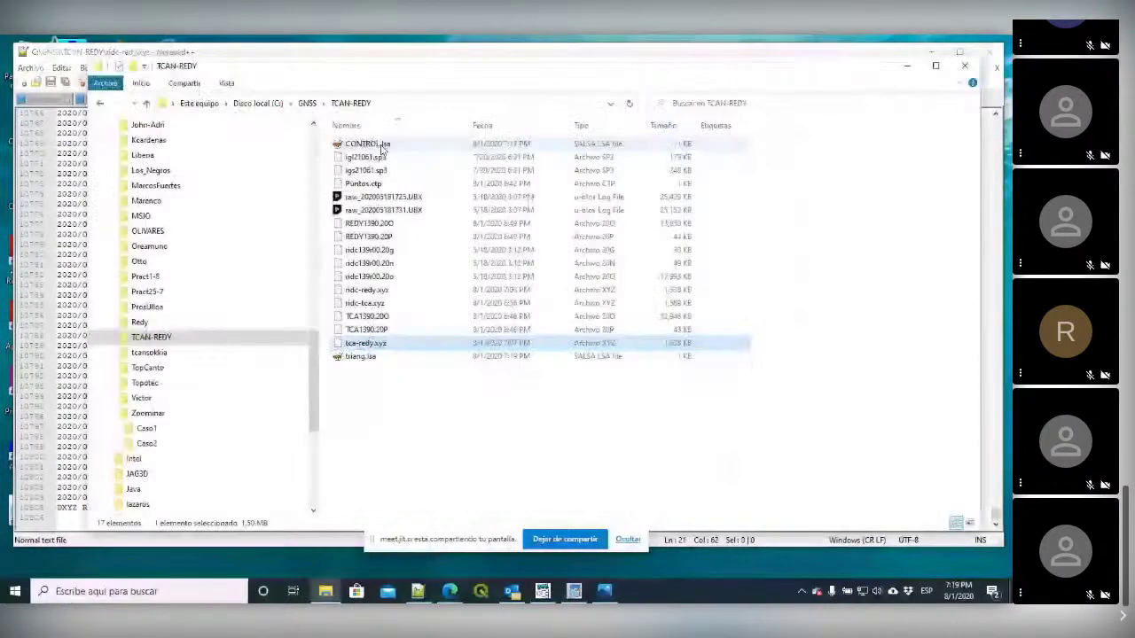
click(350, 358)
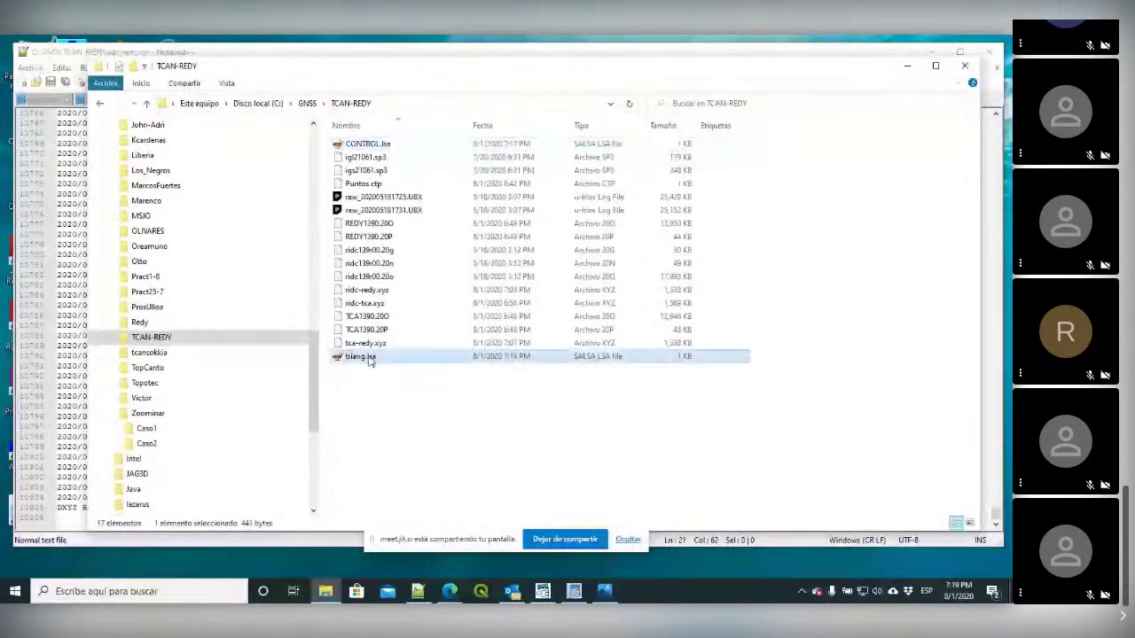
right_click(367, 357)
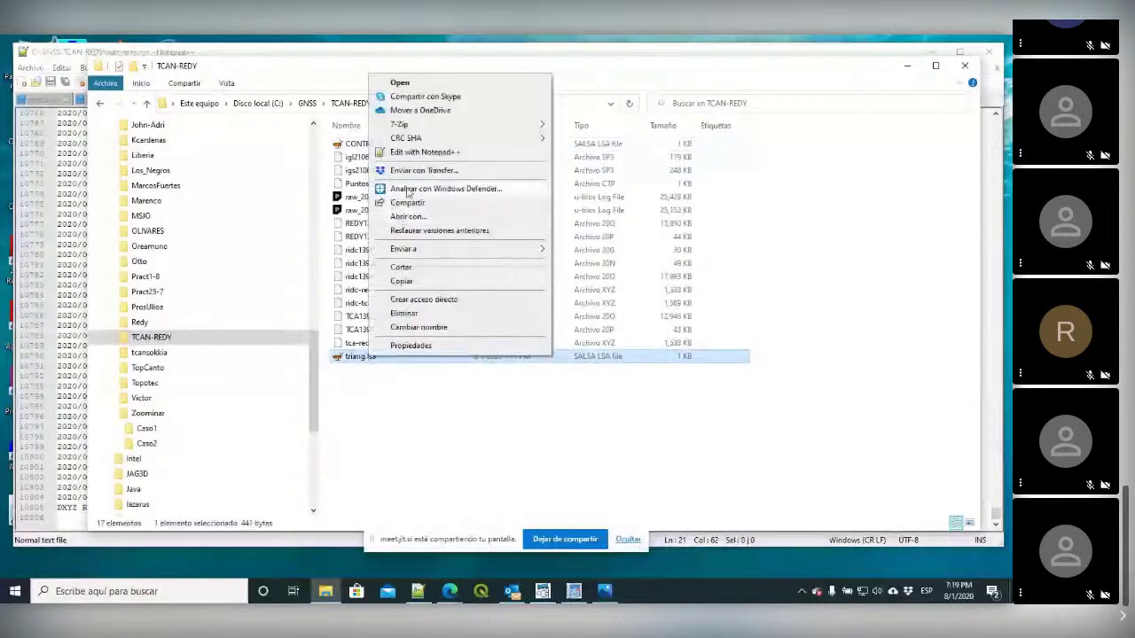
click(419, 153)
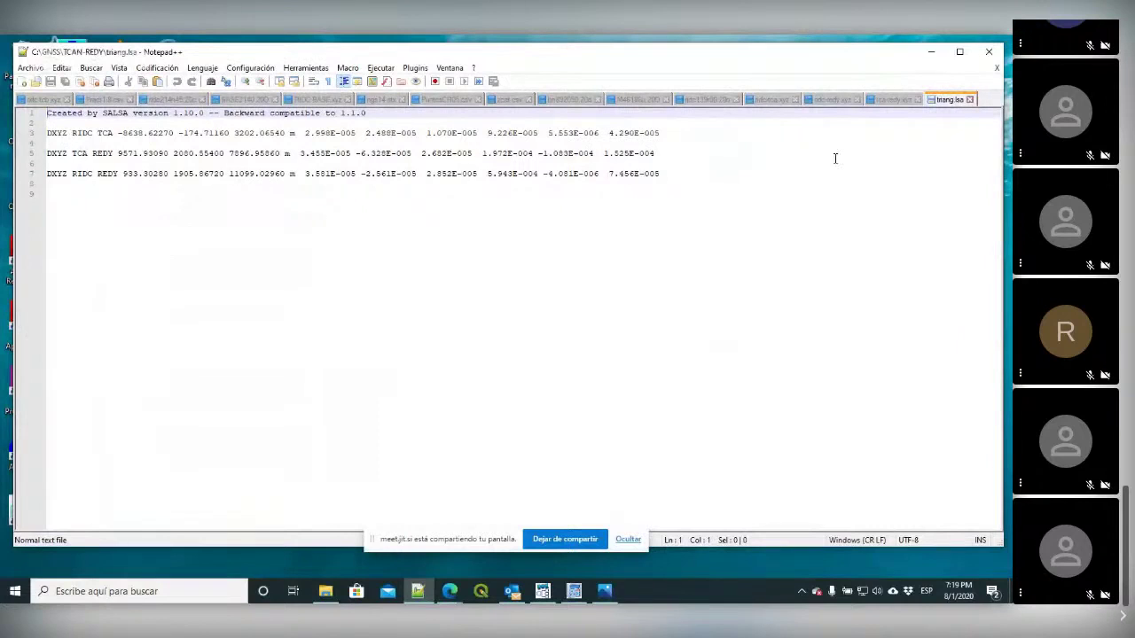
click(971, 101)
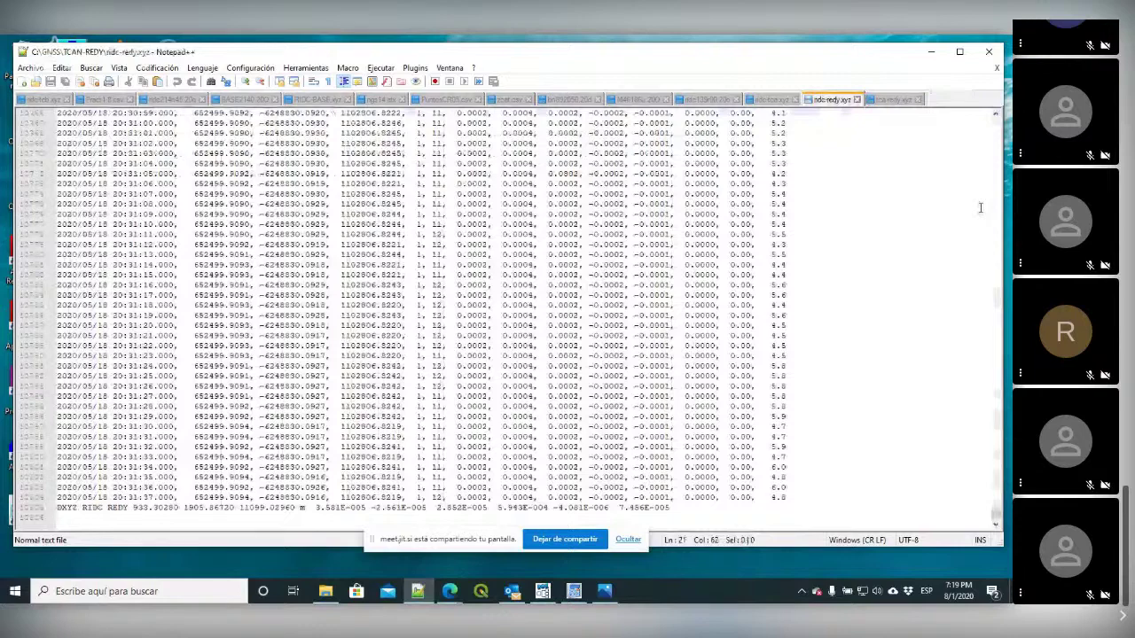
Step: Reload tca-redy.xyz and examine the DXYZ record on its last line
click(892, 103)
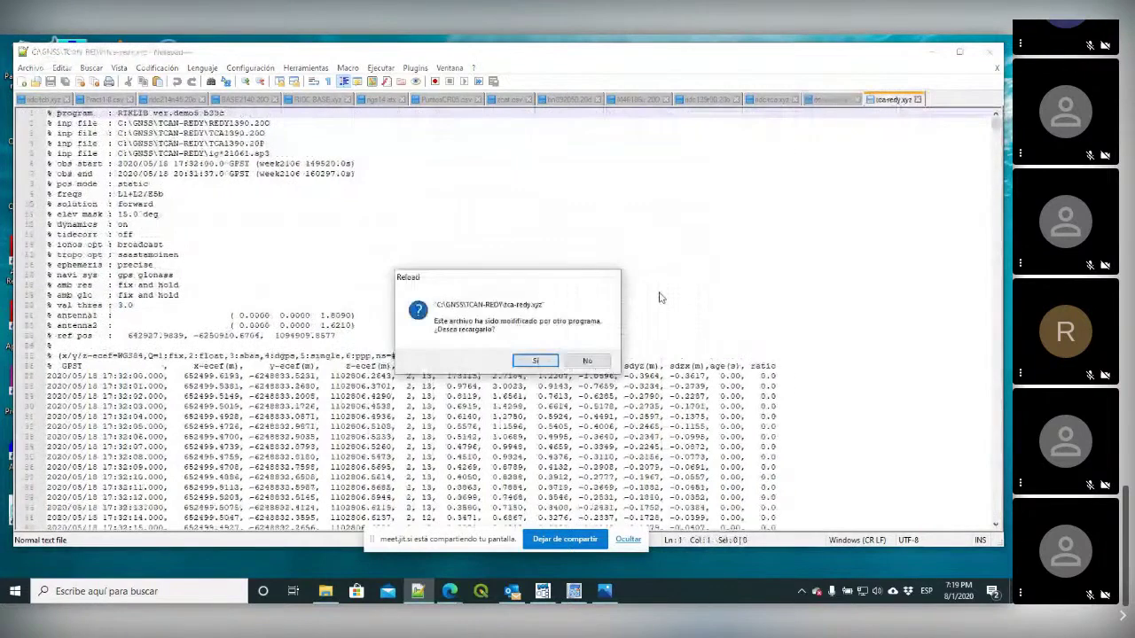
key(Return)
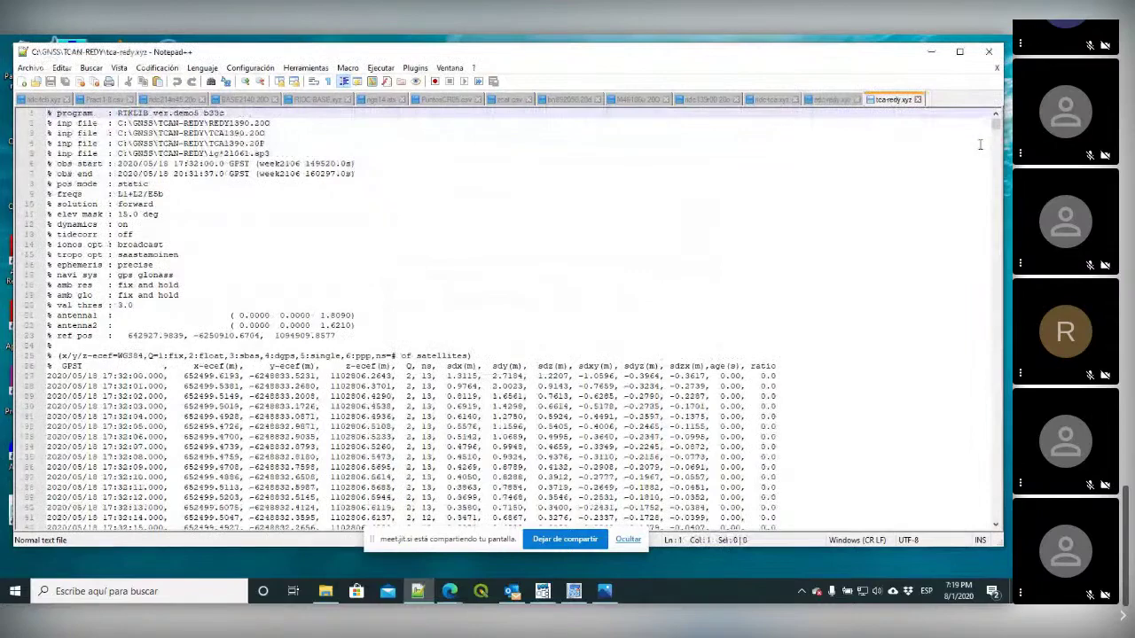
drag(995, 129, 887, 522)
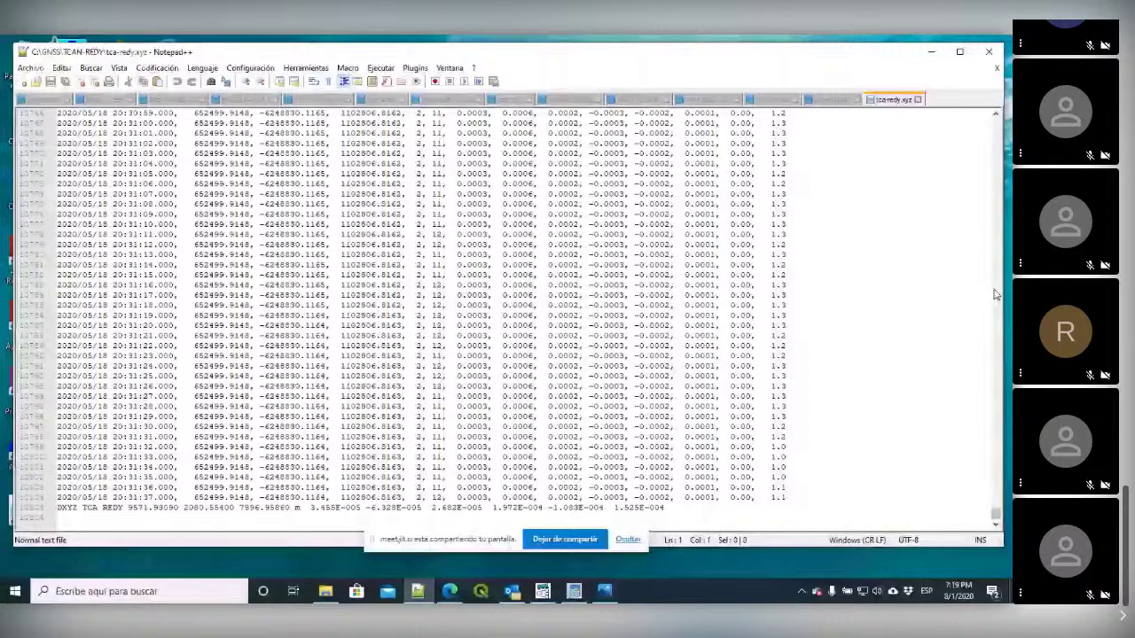
Step: Minimize Notepad++ and close the TCAN-REDY folder window and the field-notes photo
click(933, 53)
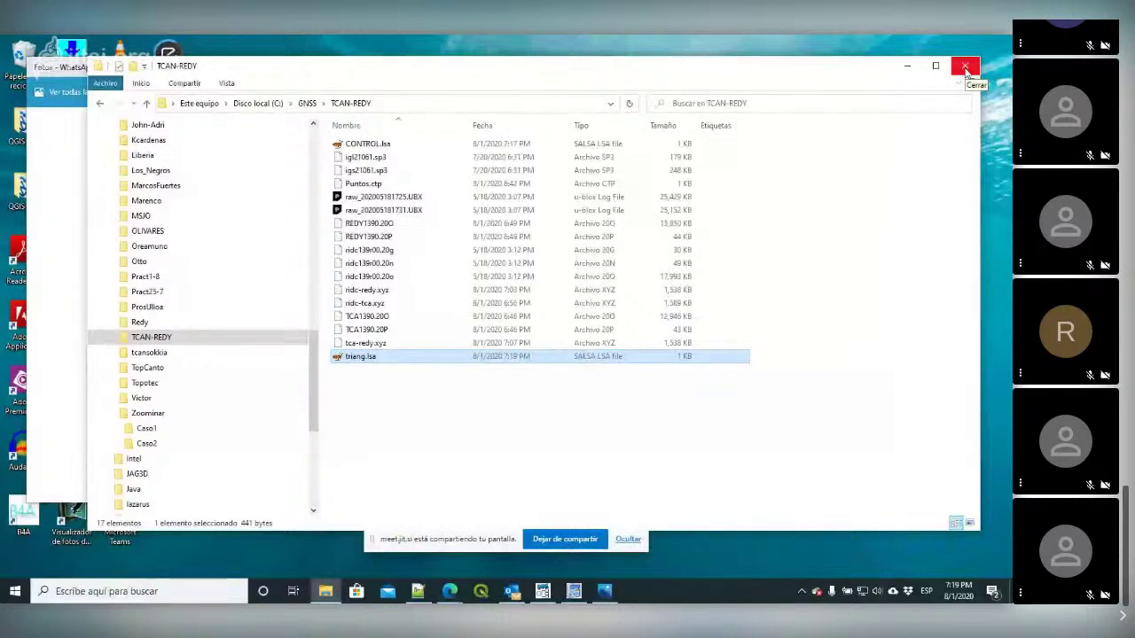
click(966, 69)
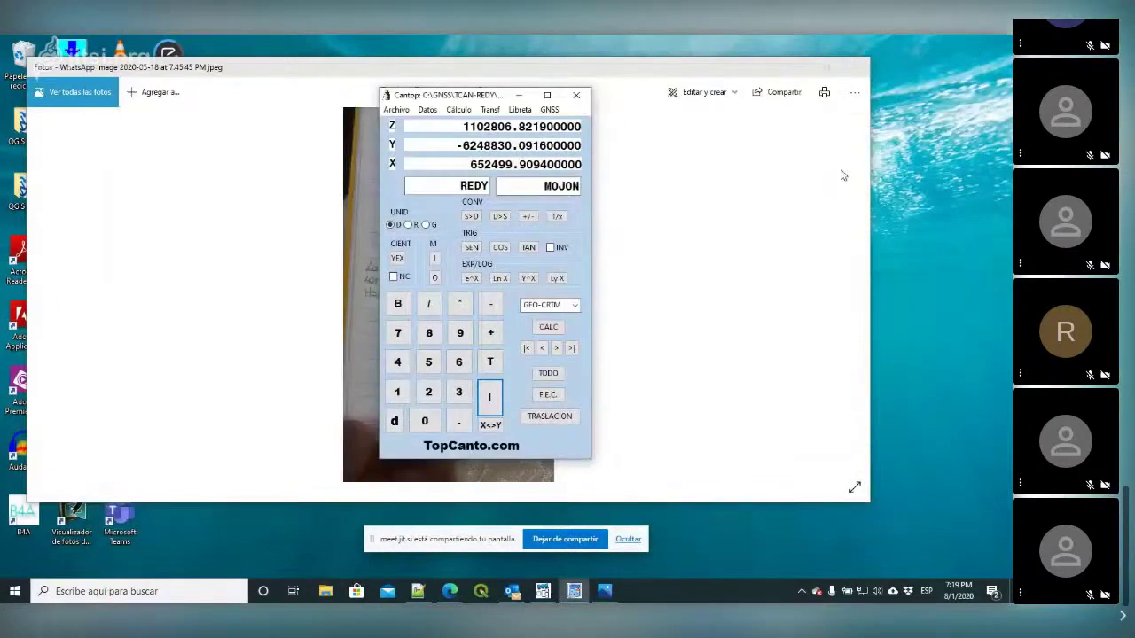
click(795, 145)
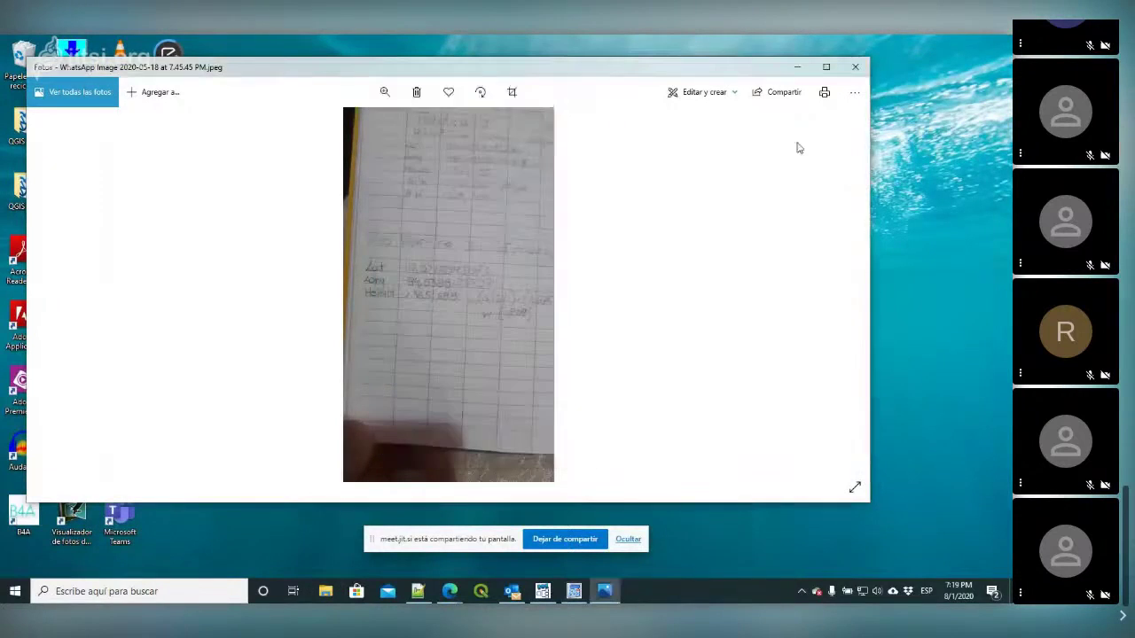
click(857, 66)
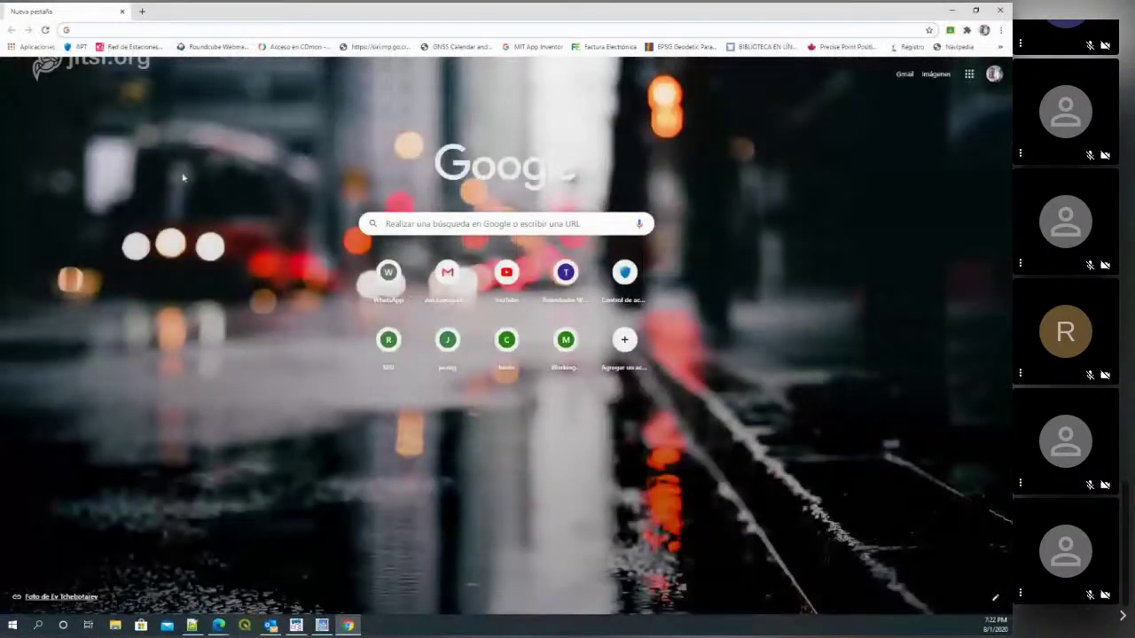
Step: Load the NTRIP caster table at rtk2go.com:2101 in Chrome, reloading the page once
text(rtk)
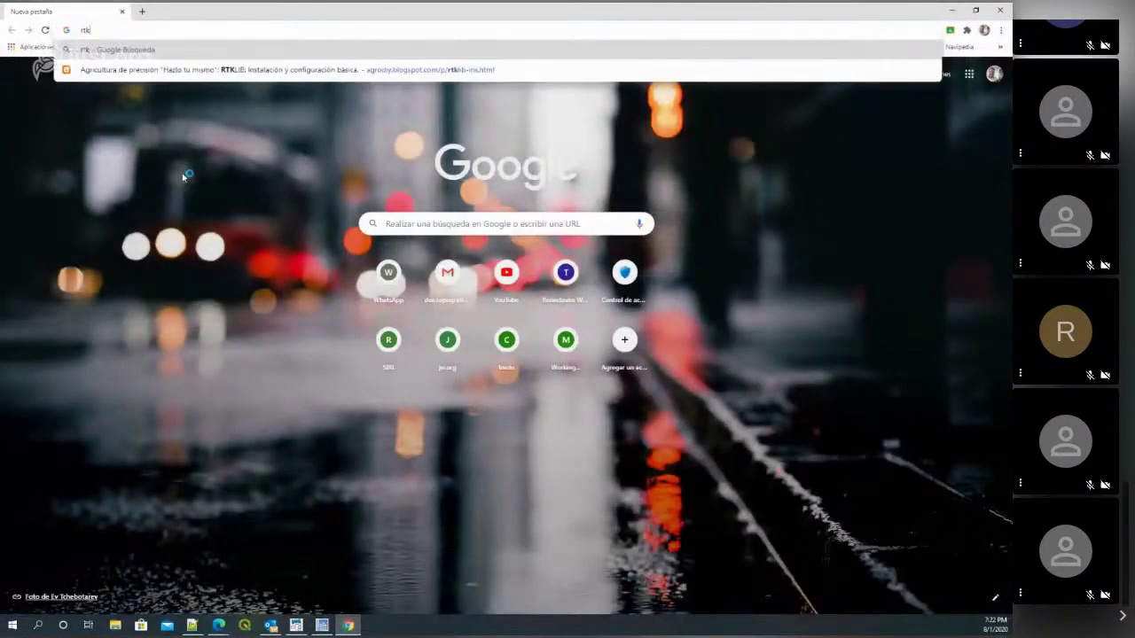
text(2go)
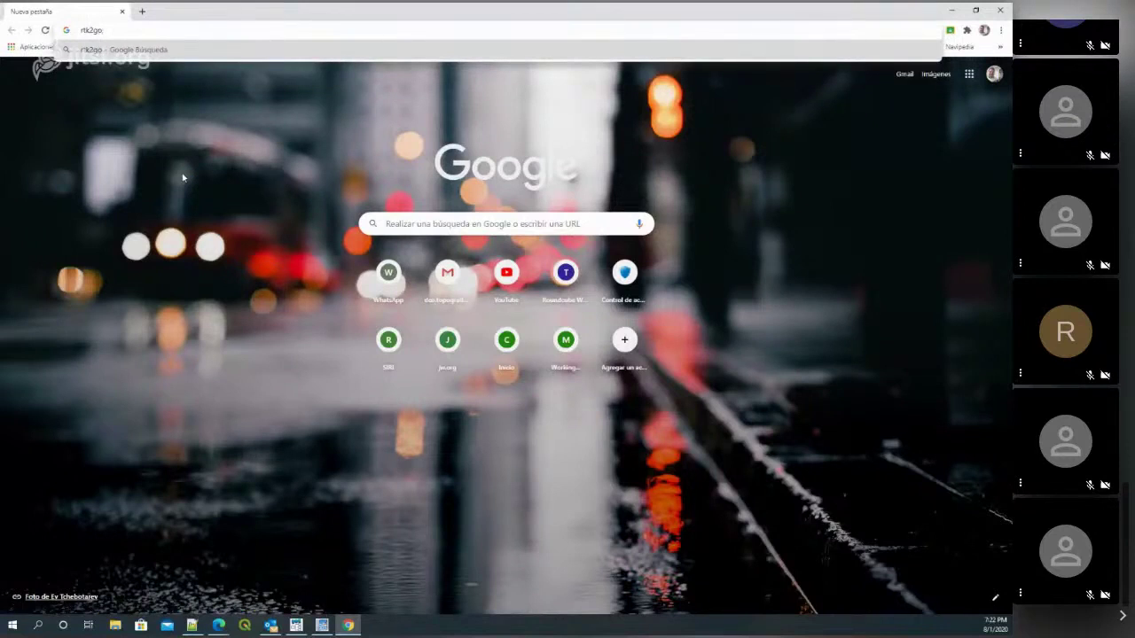
text(.com)
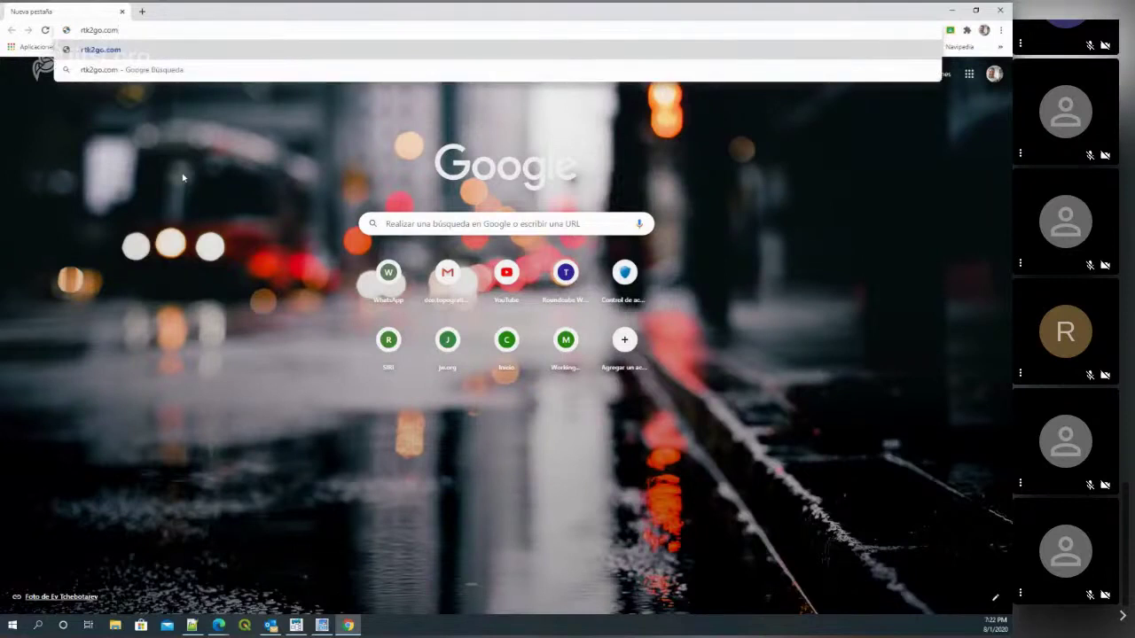
text(:2101)
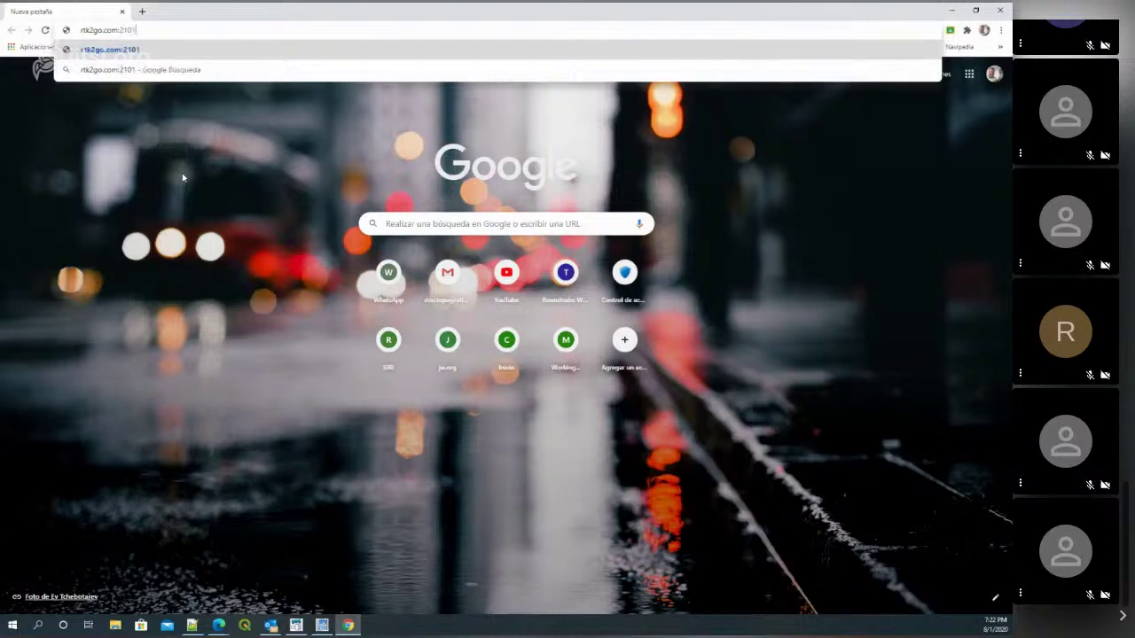
key(Return)
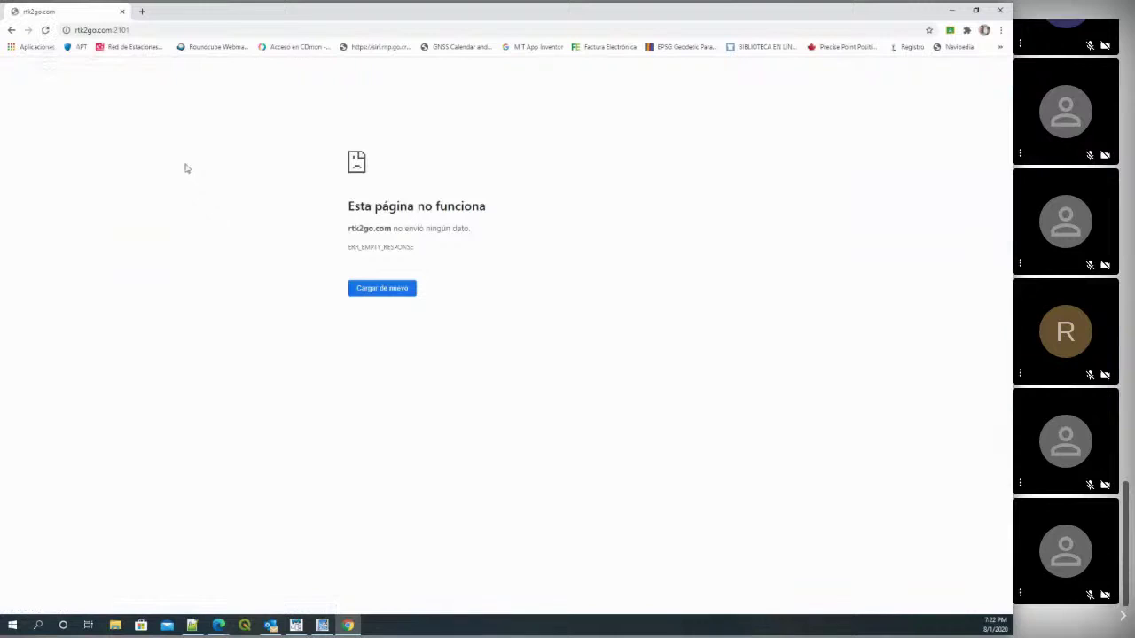
click(45, 30)
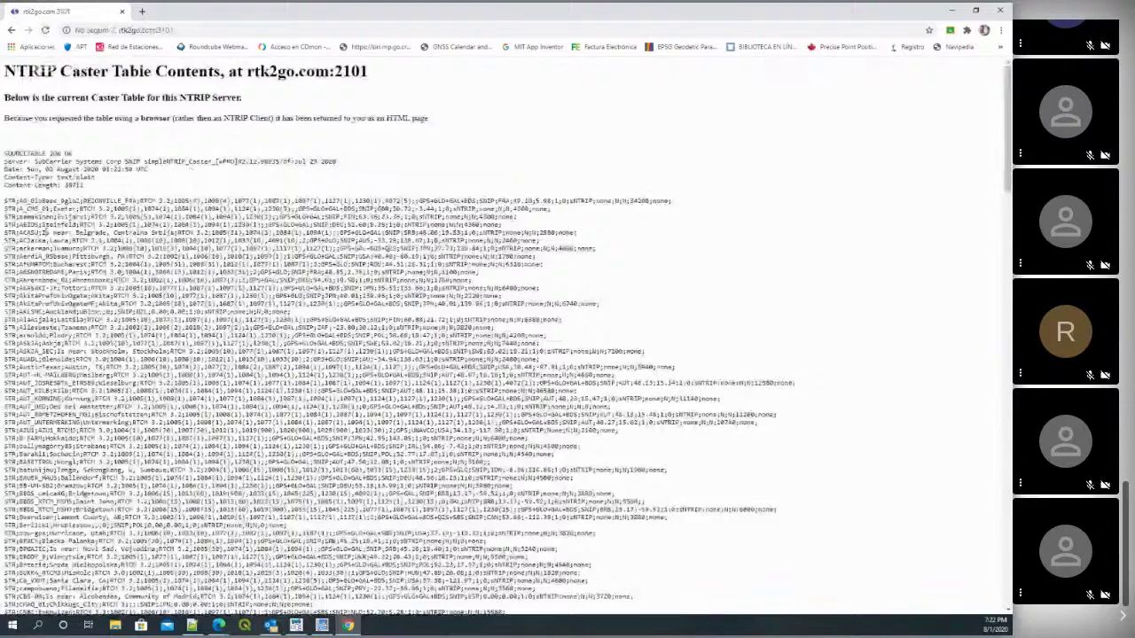
Step: Look through the caster table to its end and highlight the TOPCANTO San Jose station entry
scroll(277, 352, down, 1)
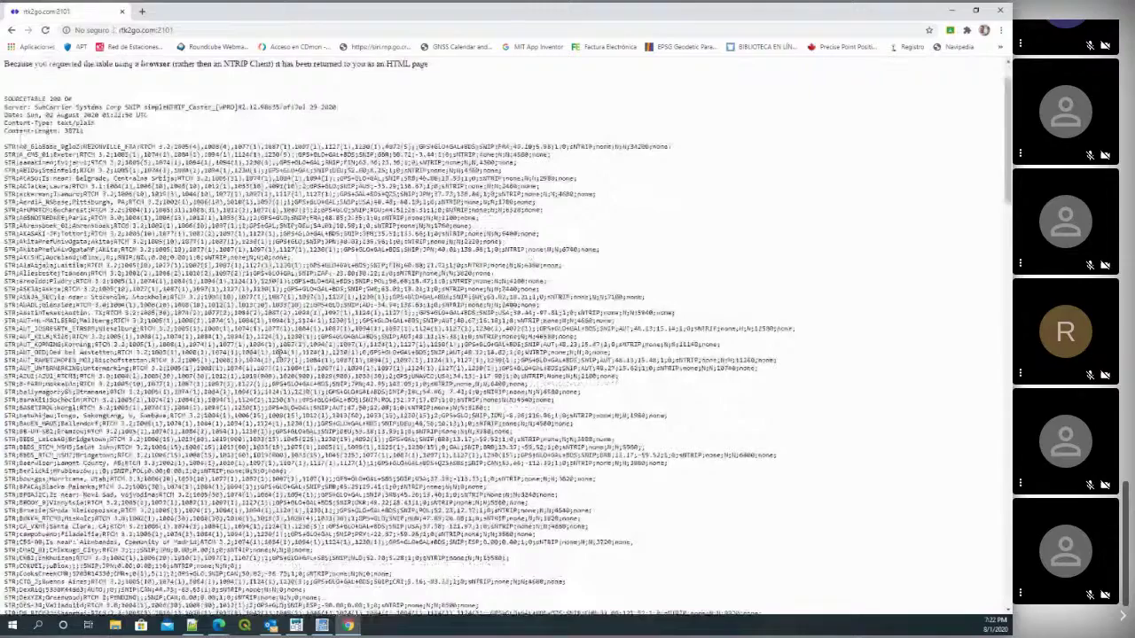
key(End)
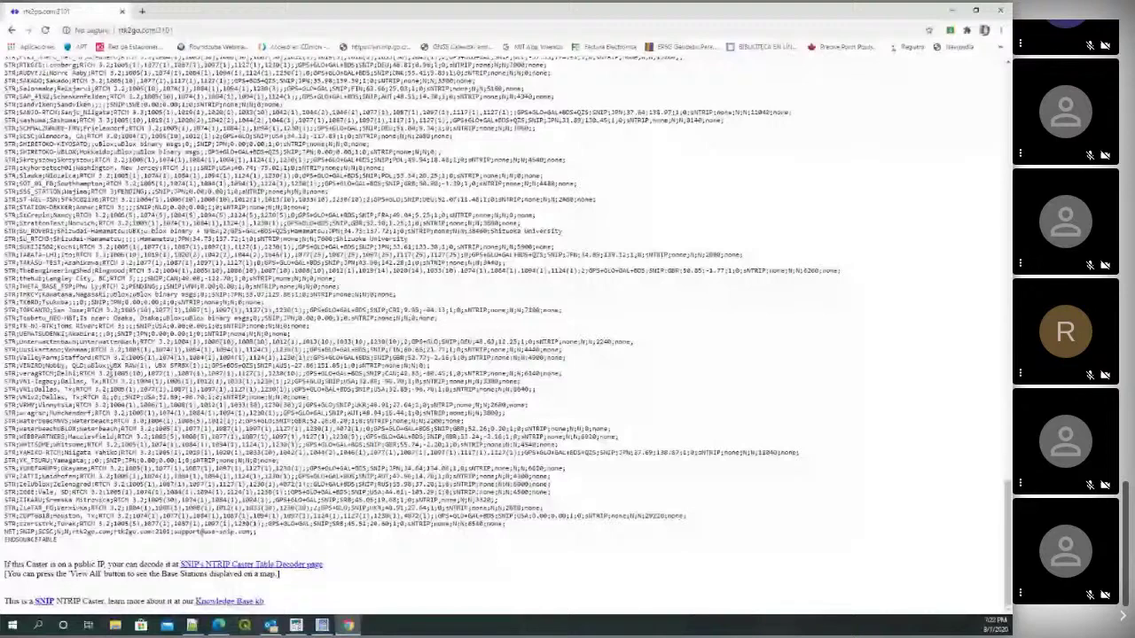
drag(14, 310, 559, 311)
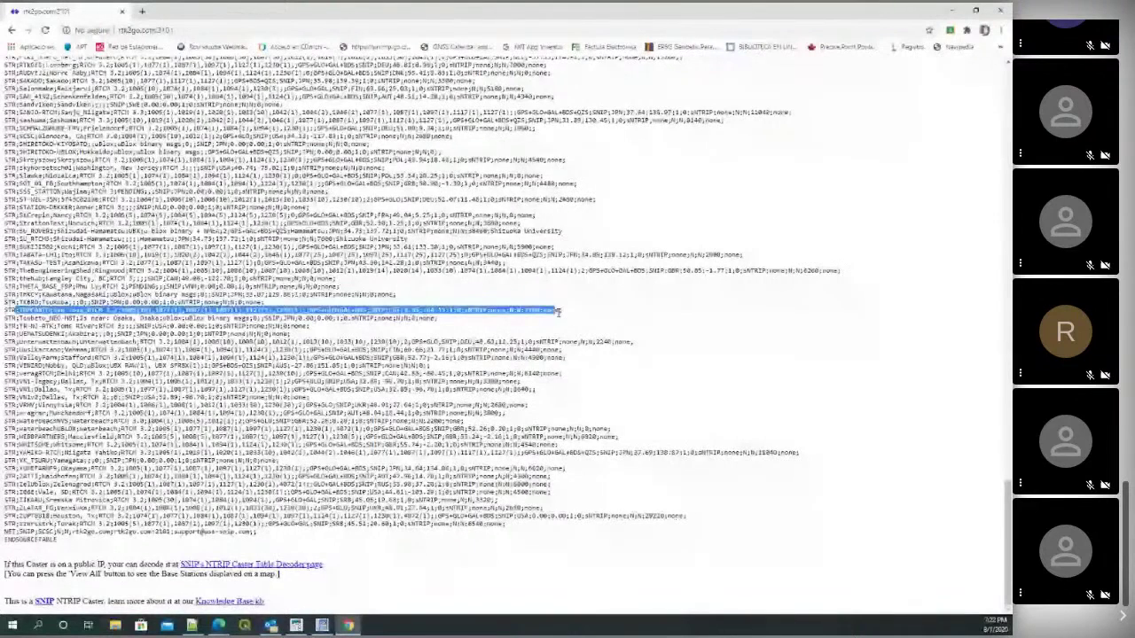